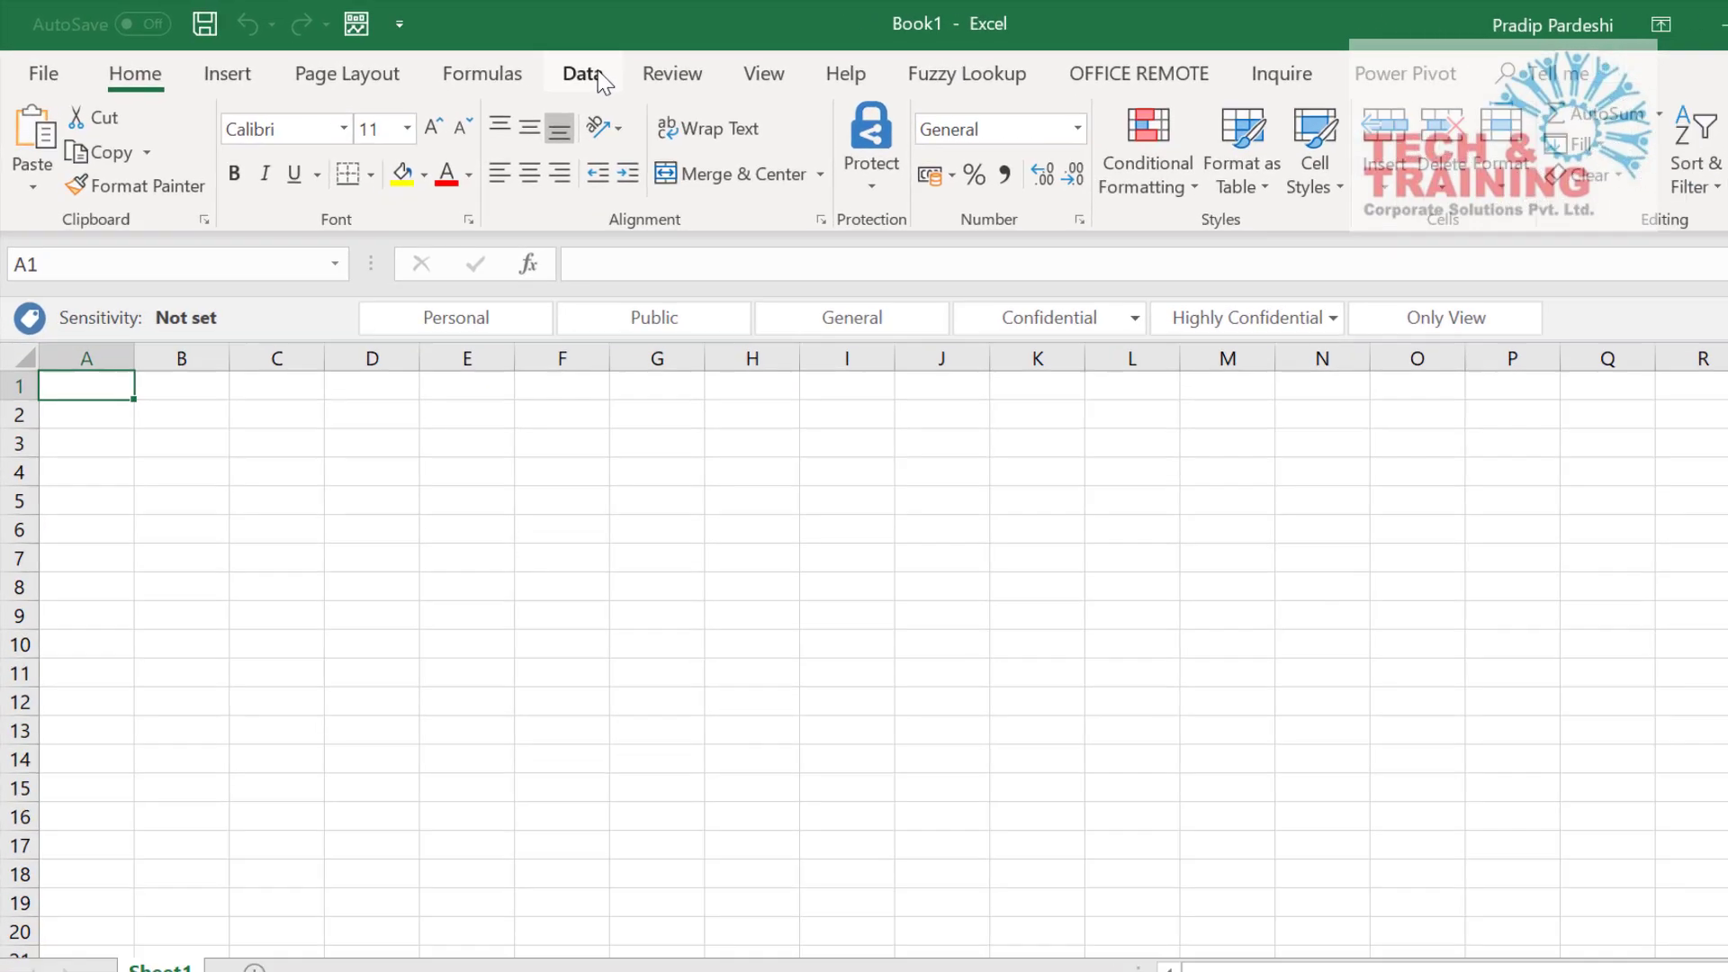
# Show the Data tab's Get Data list of file, database, Azure and online sources
pyautogui.click(531, 68)
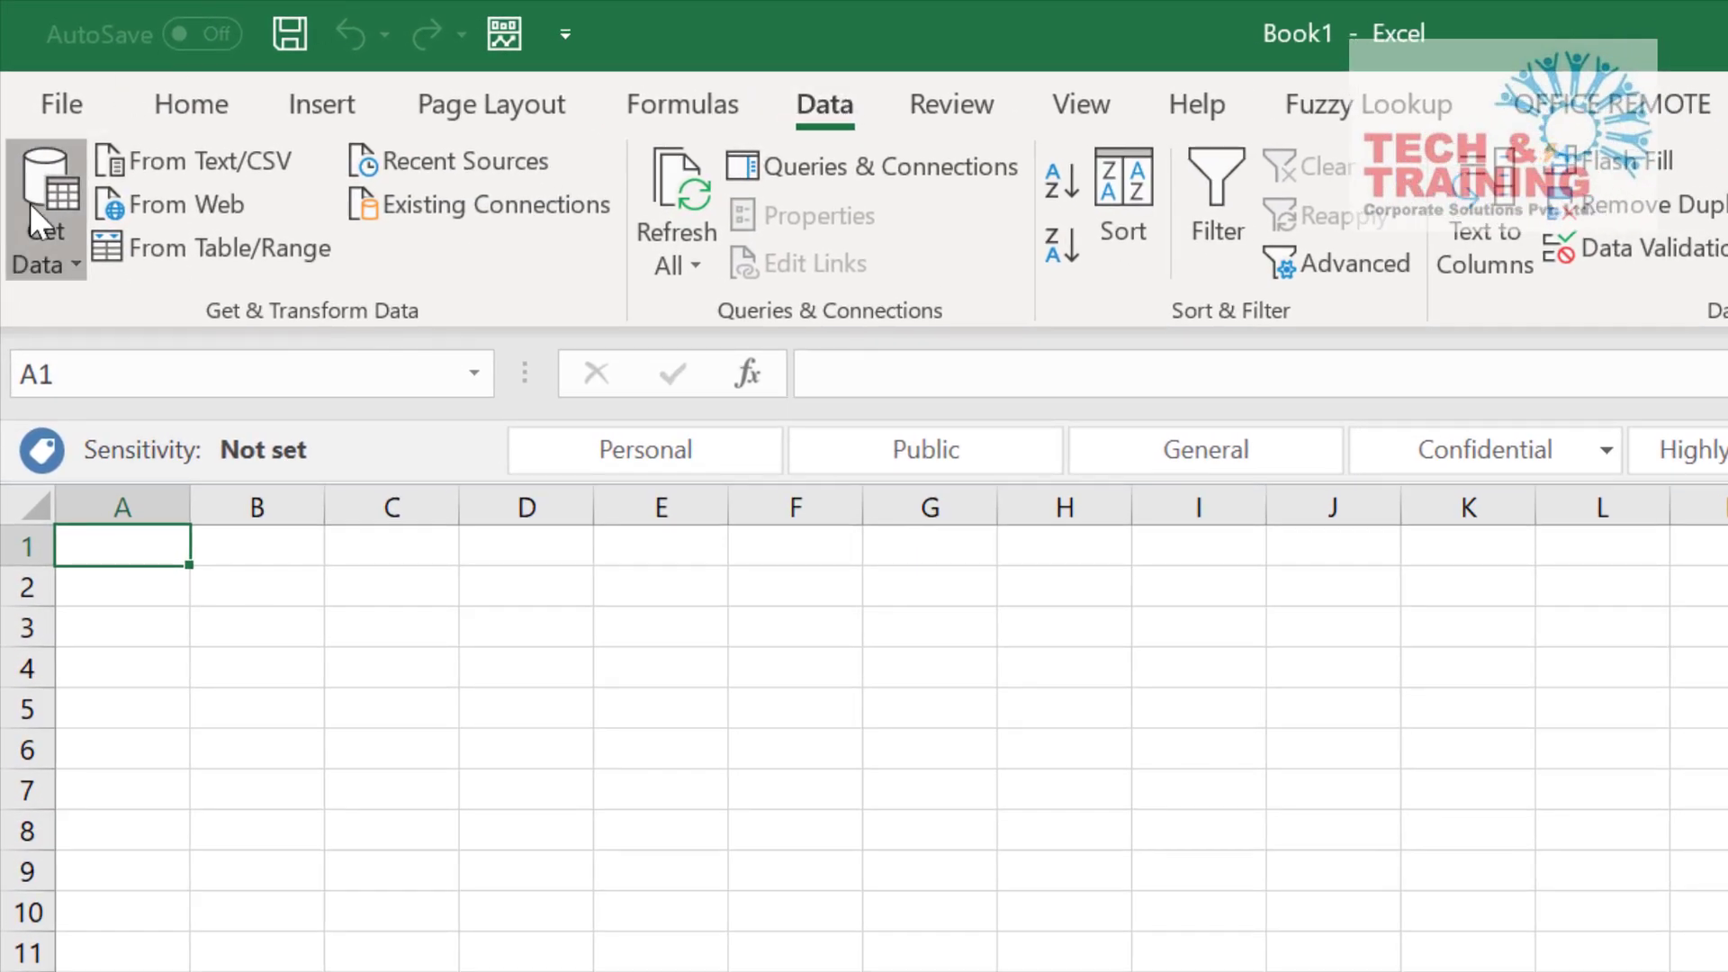
pyautogui.click(30, 203)
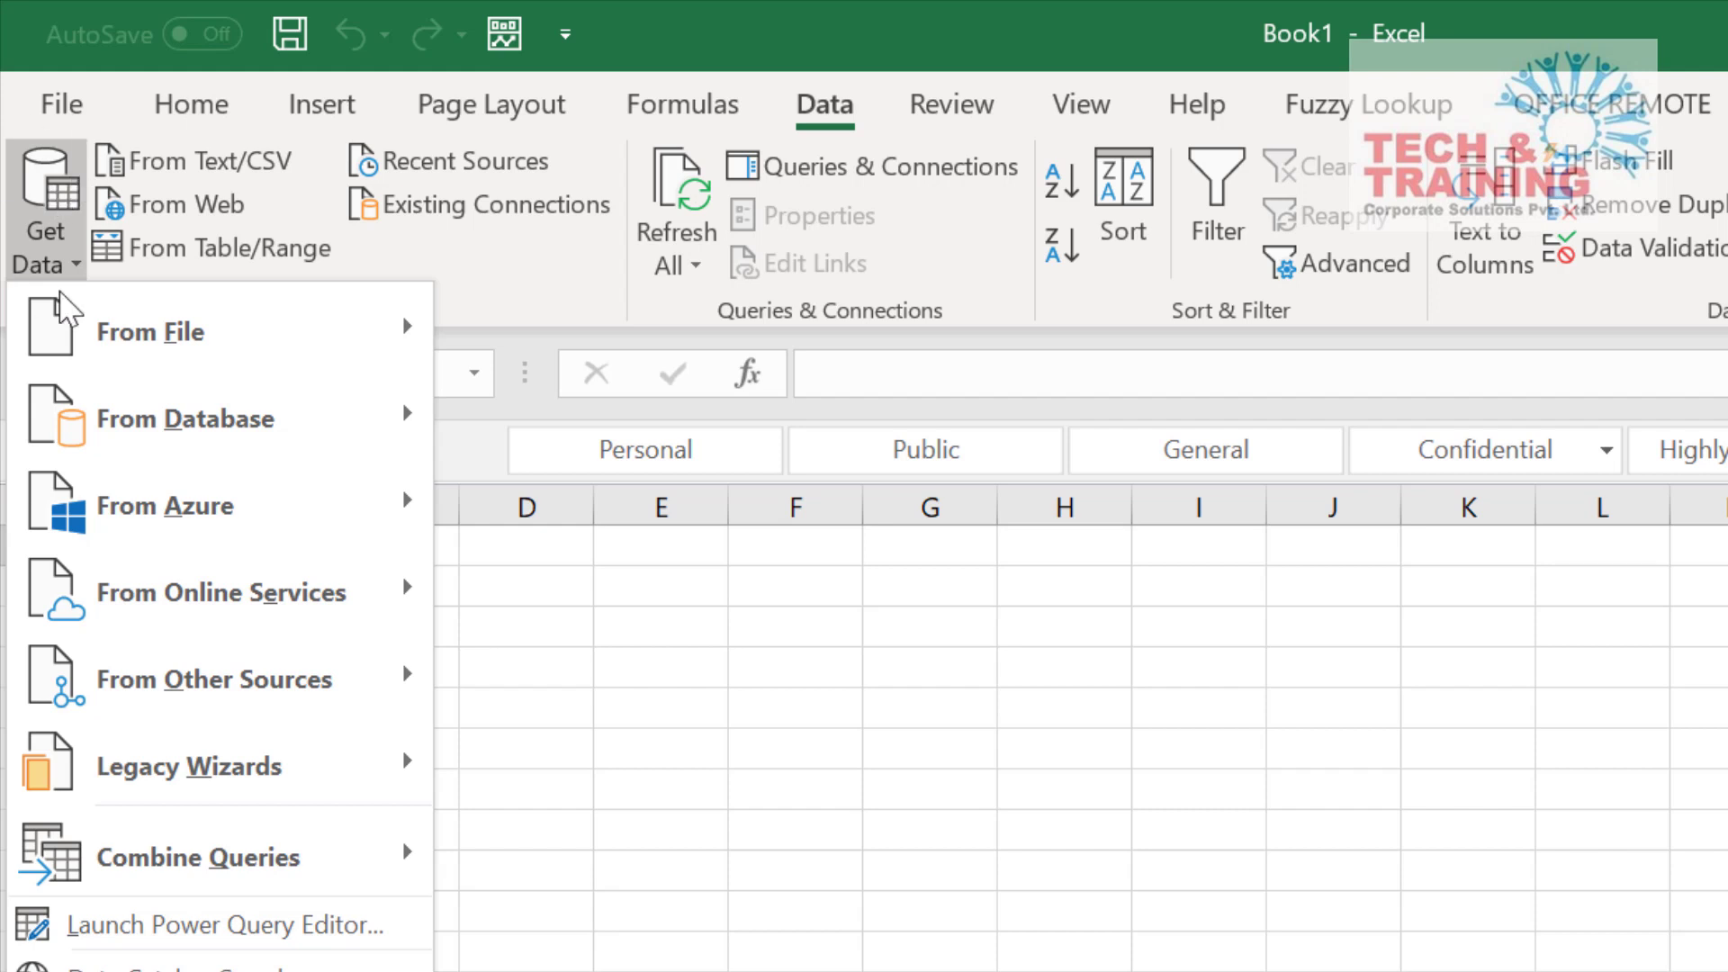
# Get data from a Microsoft Access database, choosing PowerBI.accdb on the Desktop
pyautogui.click(24, 237)
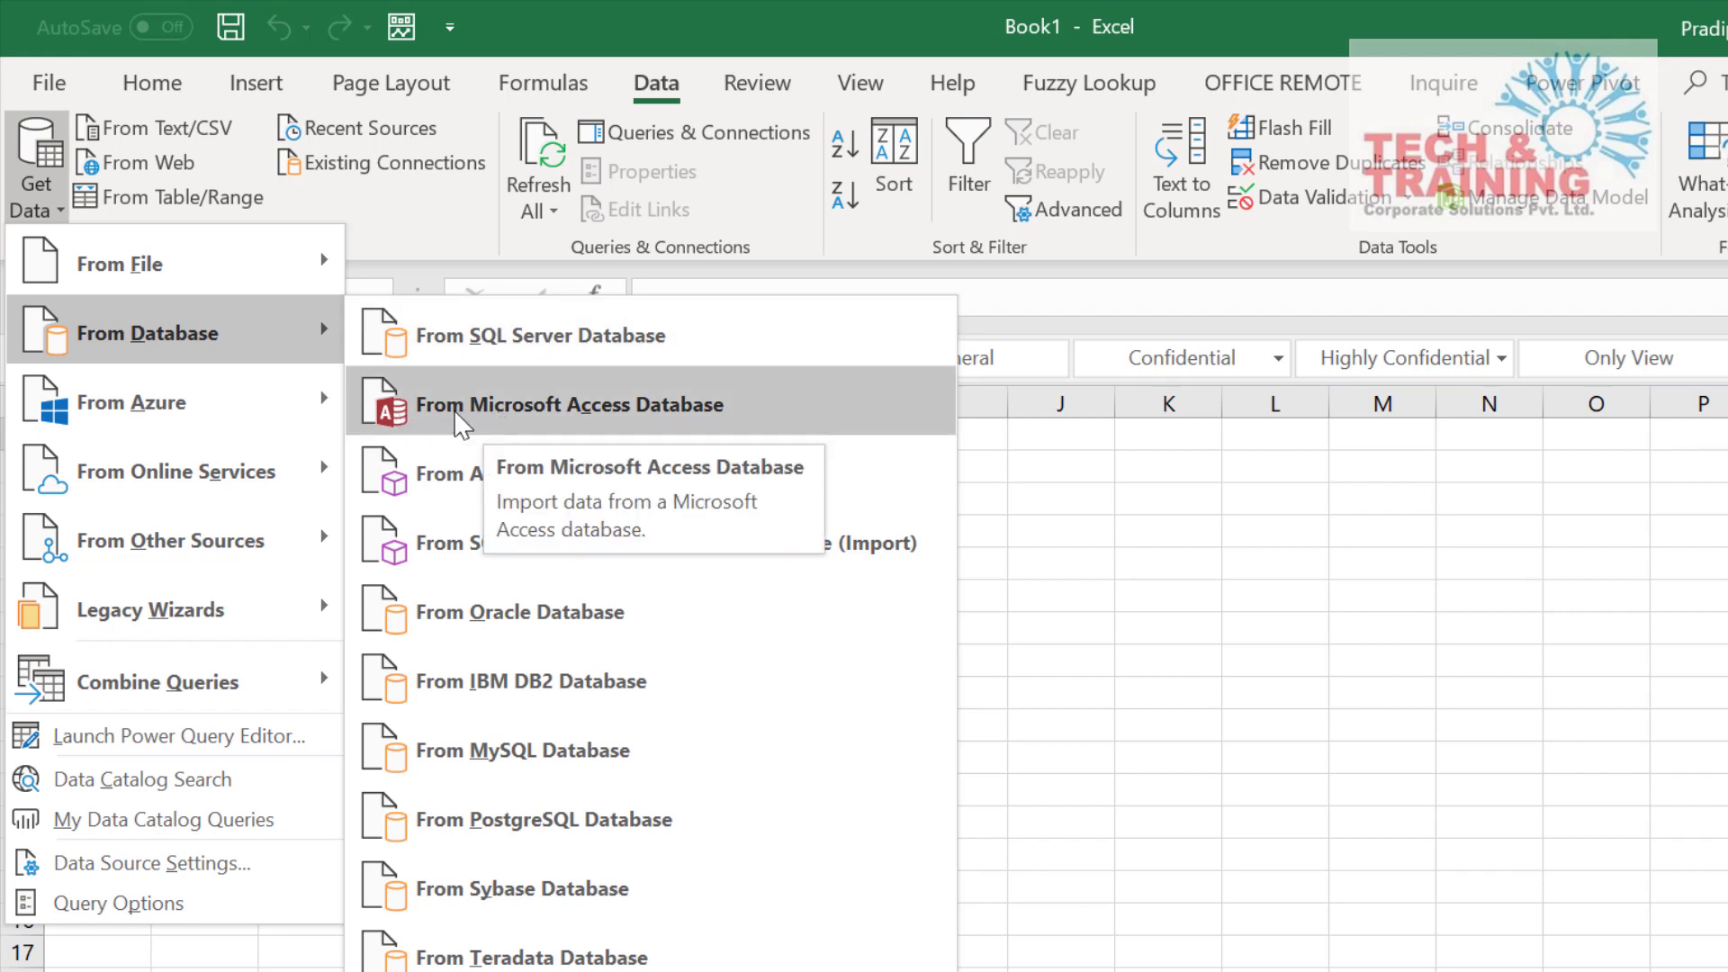
pyautogui.click(485, 413)
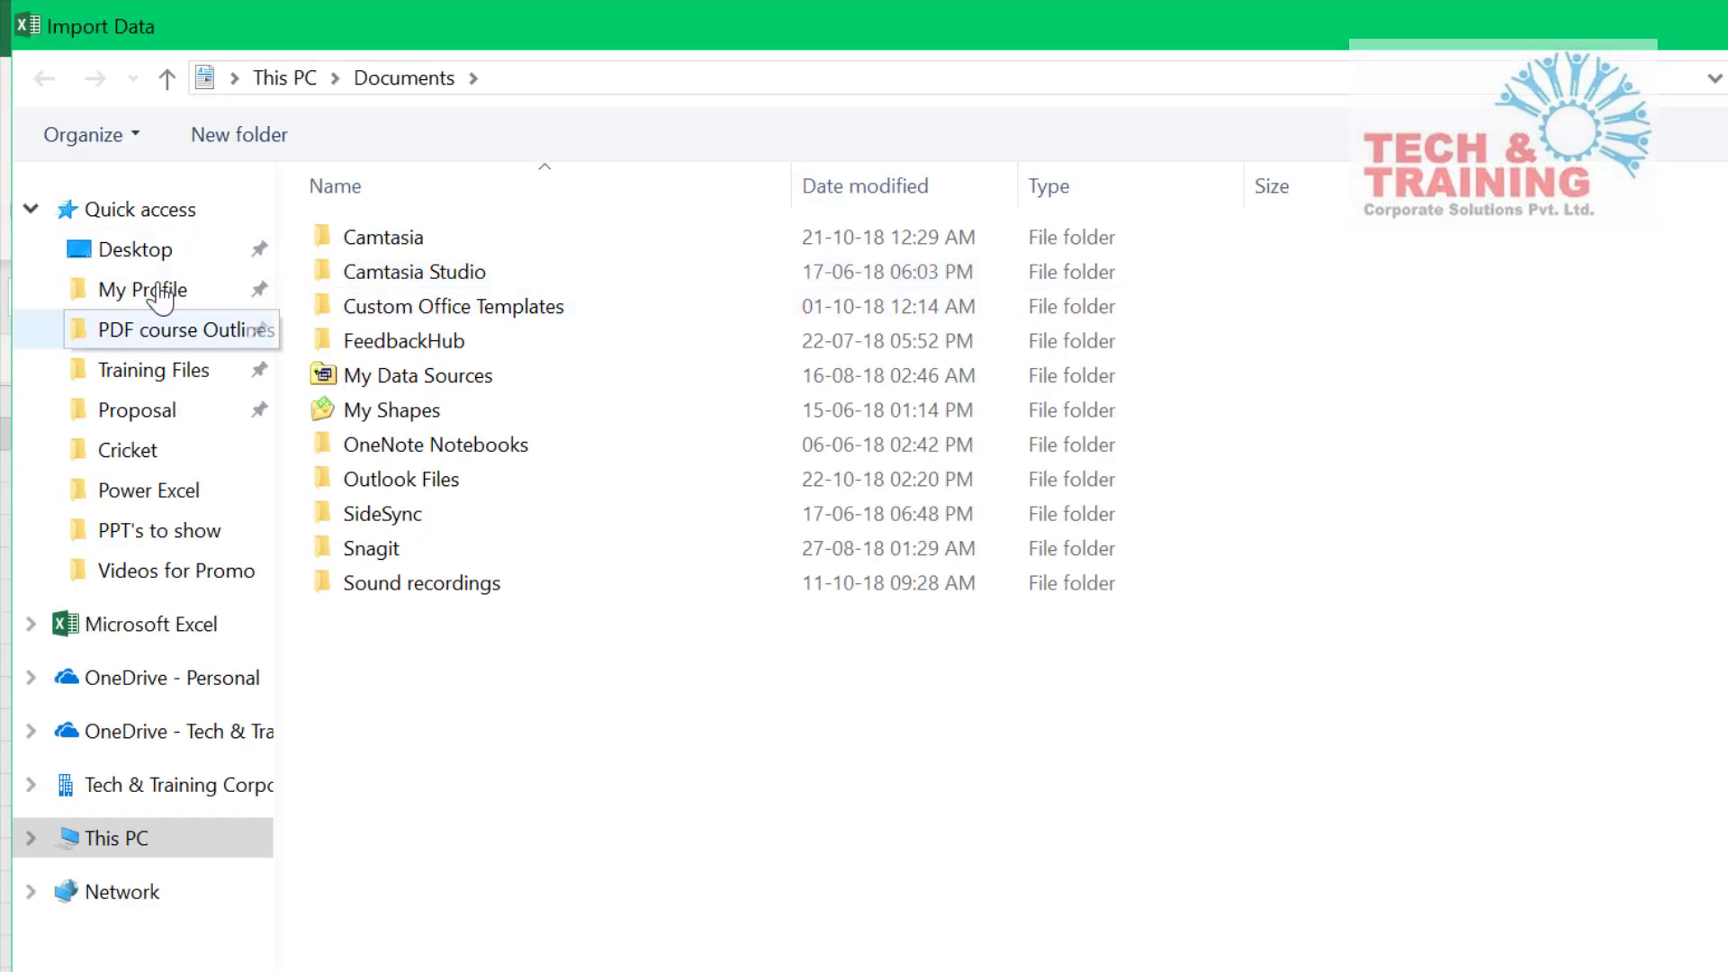
pyautogui.click(140, 261)
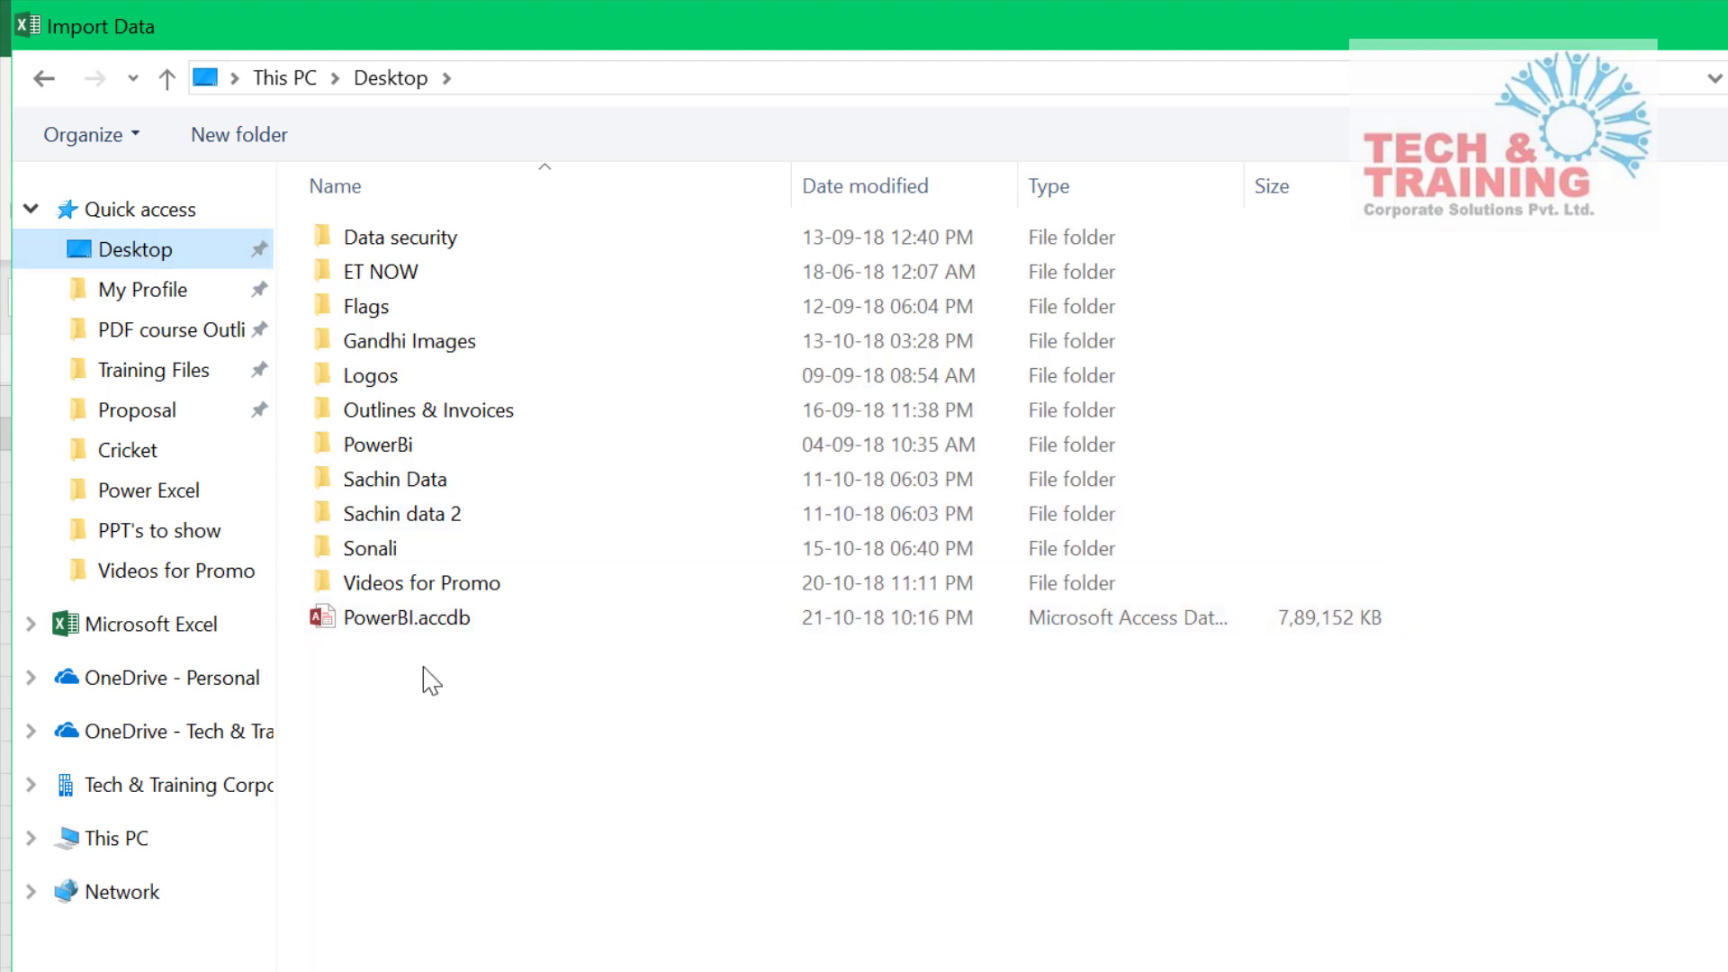
pyautogui.click(390, 620)
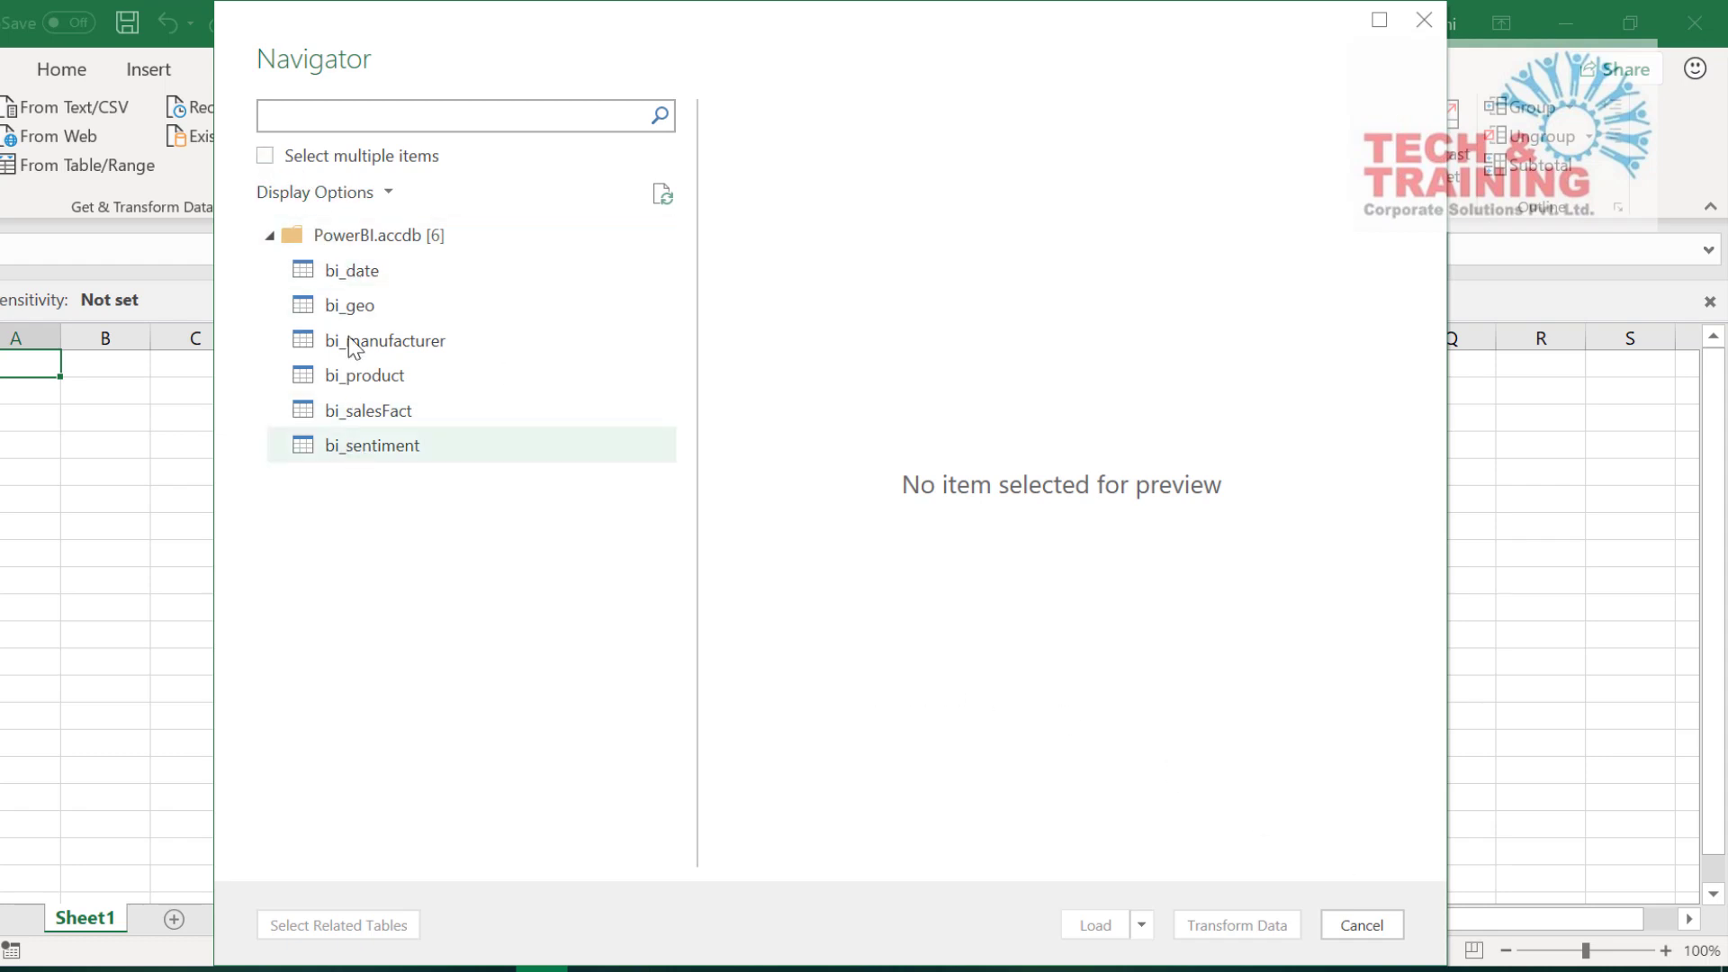
# Select bi_date, bi_geo, bi_manufacturer, bi_product, bi_salesFact and bi_sentiment, then choose Load To
pyautogui.click(266, 157)
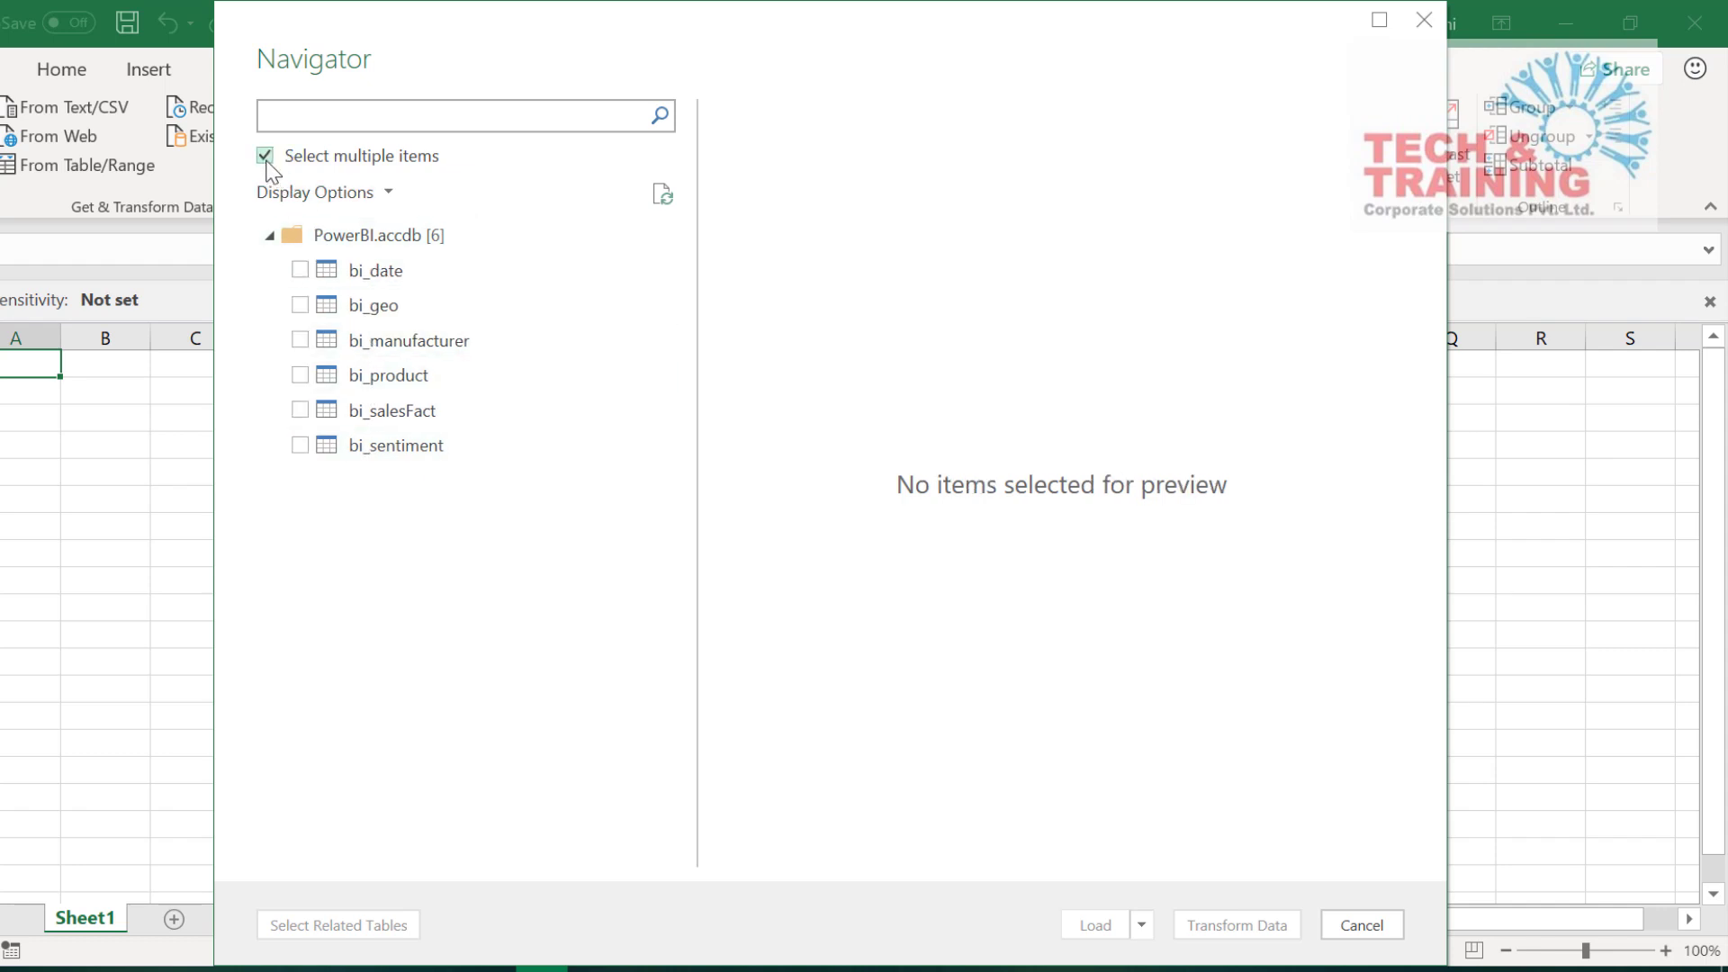
pyautogui.click(301, 270)
pyautogui.click(300, 305)
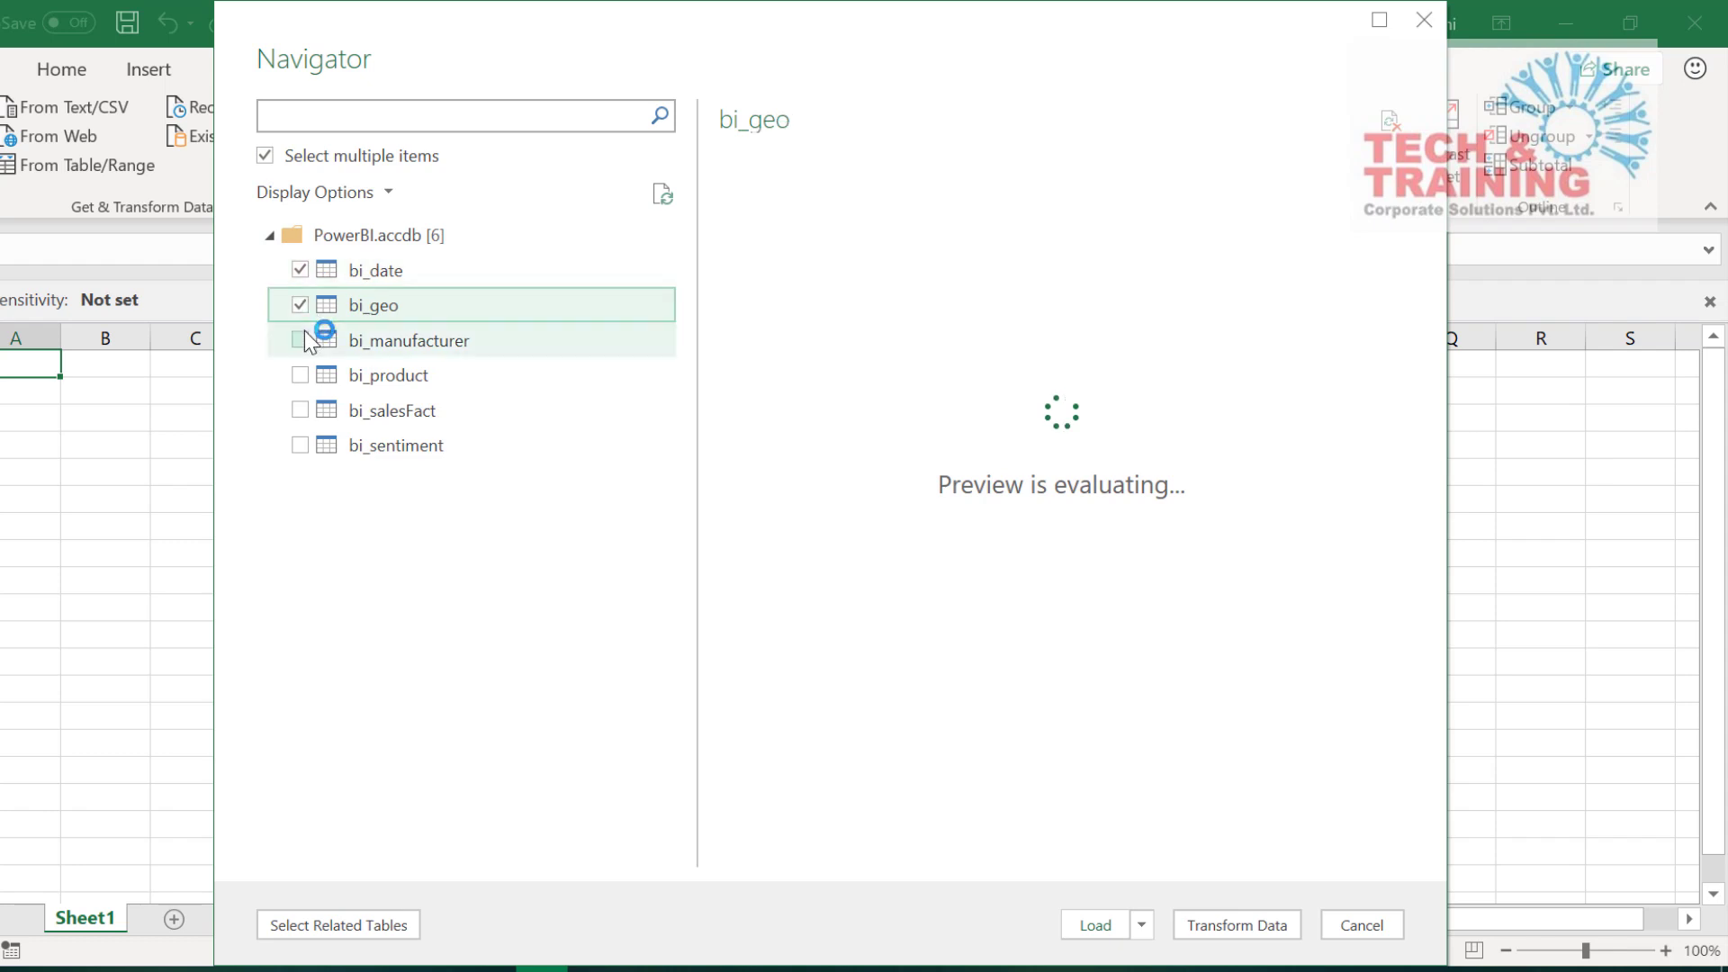
pyautogui.click(304, 335)
pyautogui.click(304, 378)
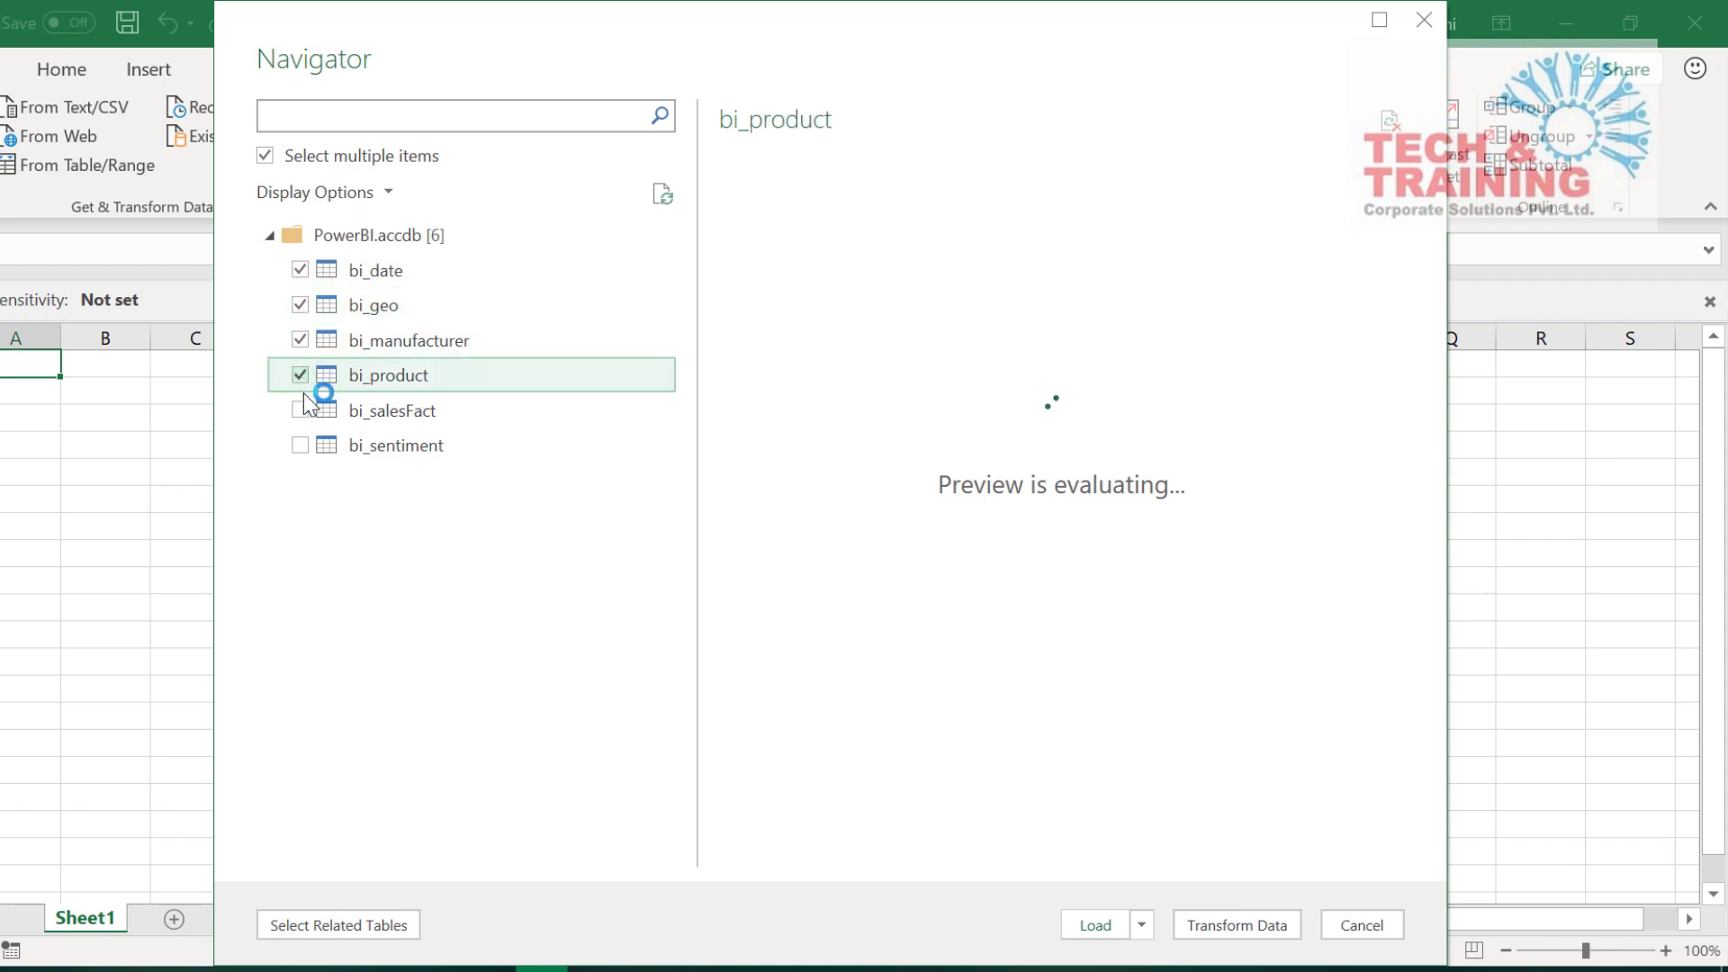
pyautogui.click(300, 410)
pyautogui.click(301, 445)
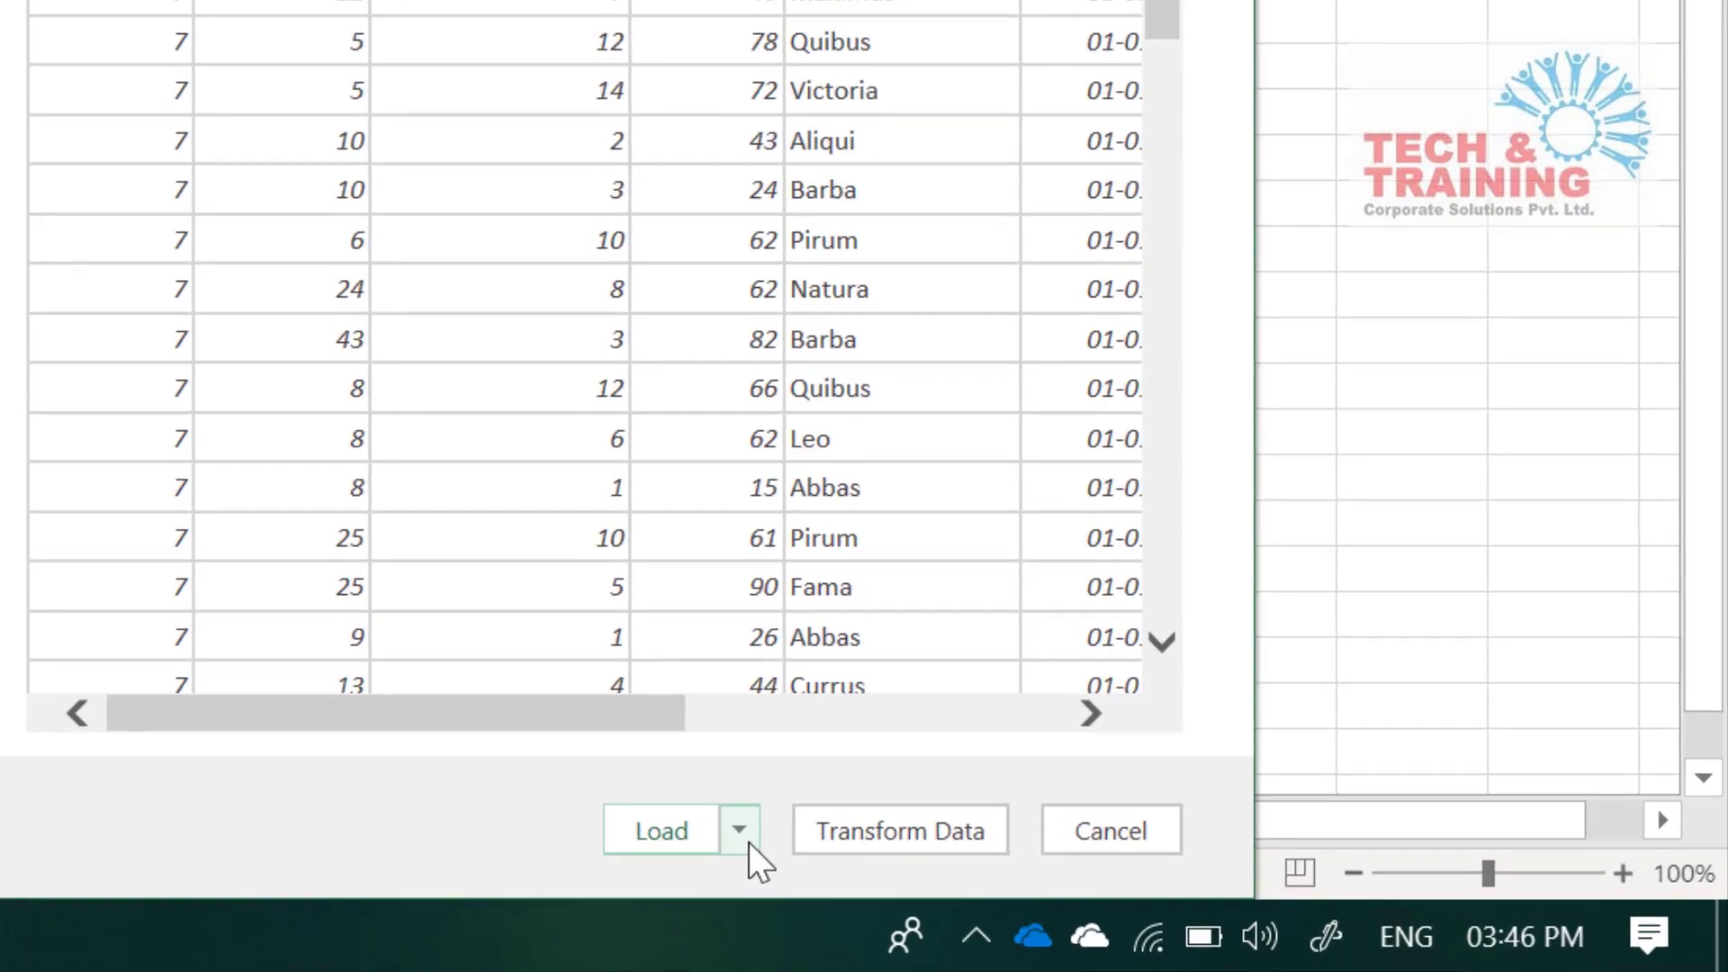
pyautogui.click(941, 878)
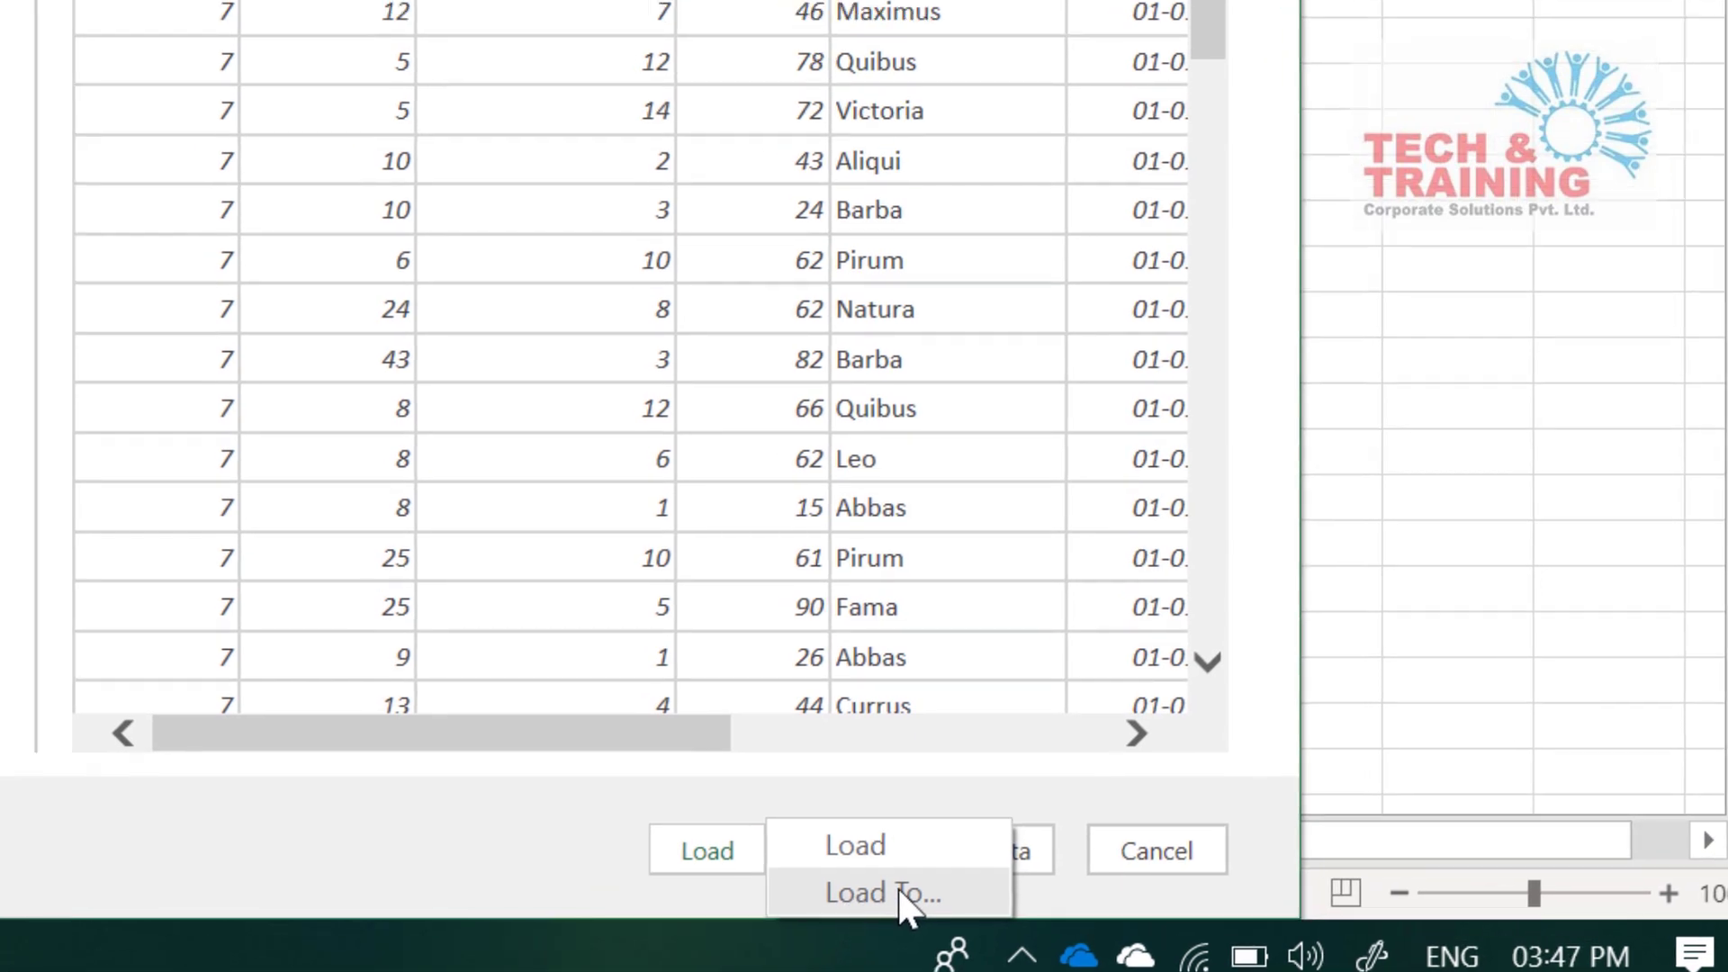
pyautogui.click(850, 875)
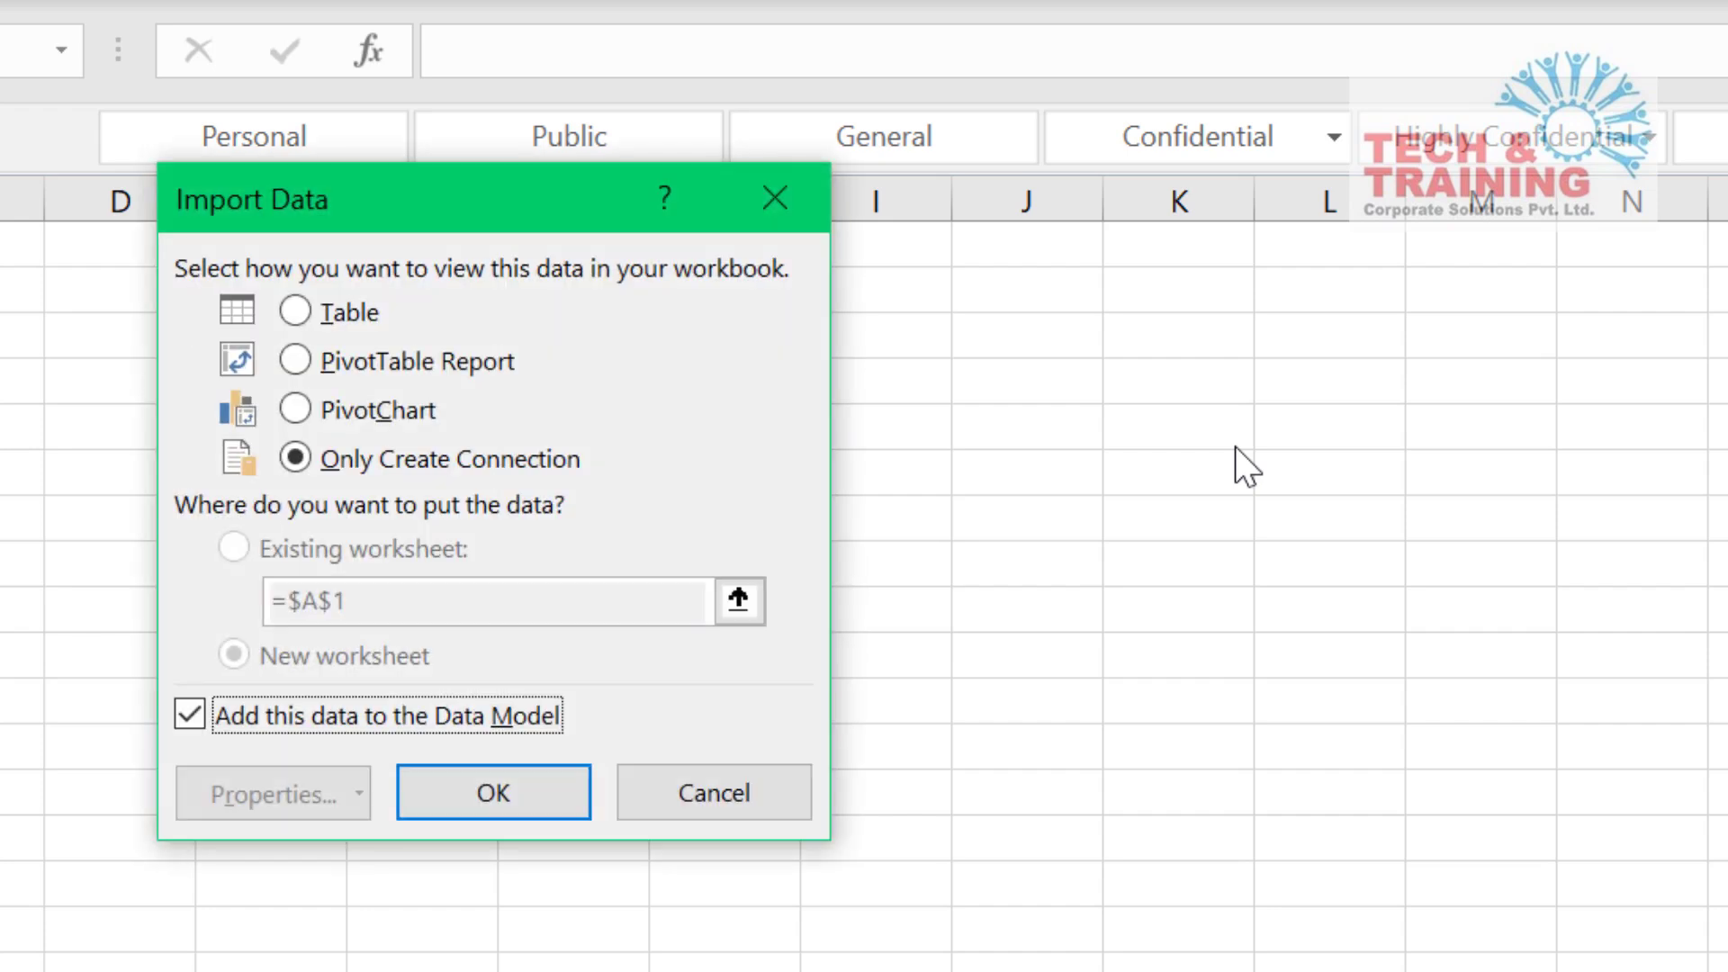
# Import the six tables as Only Create Connection, added to the Data Model
pyautogui.click(353, 313)
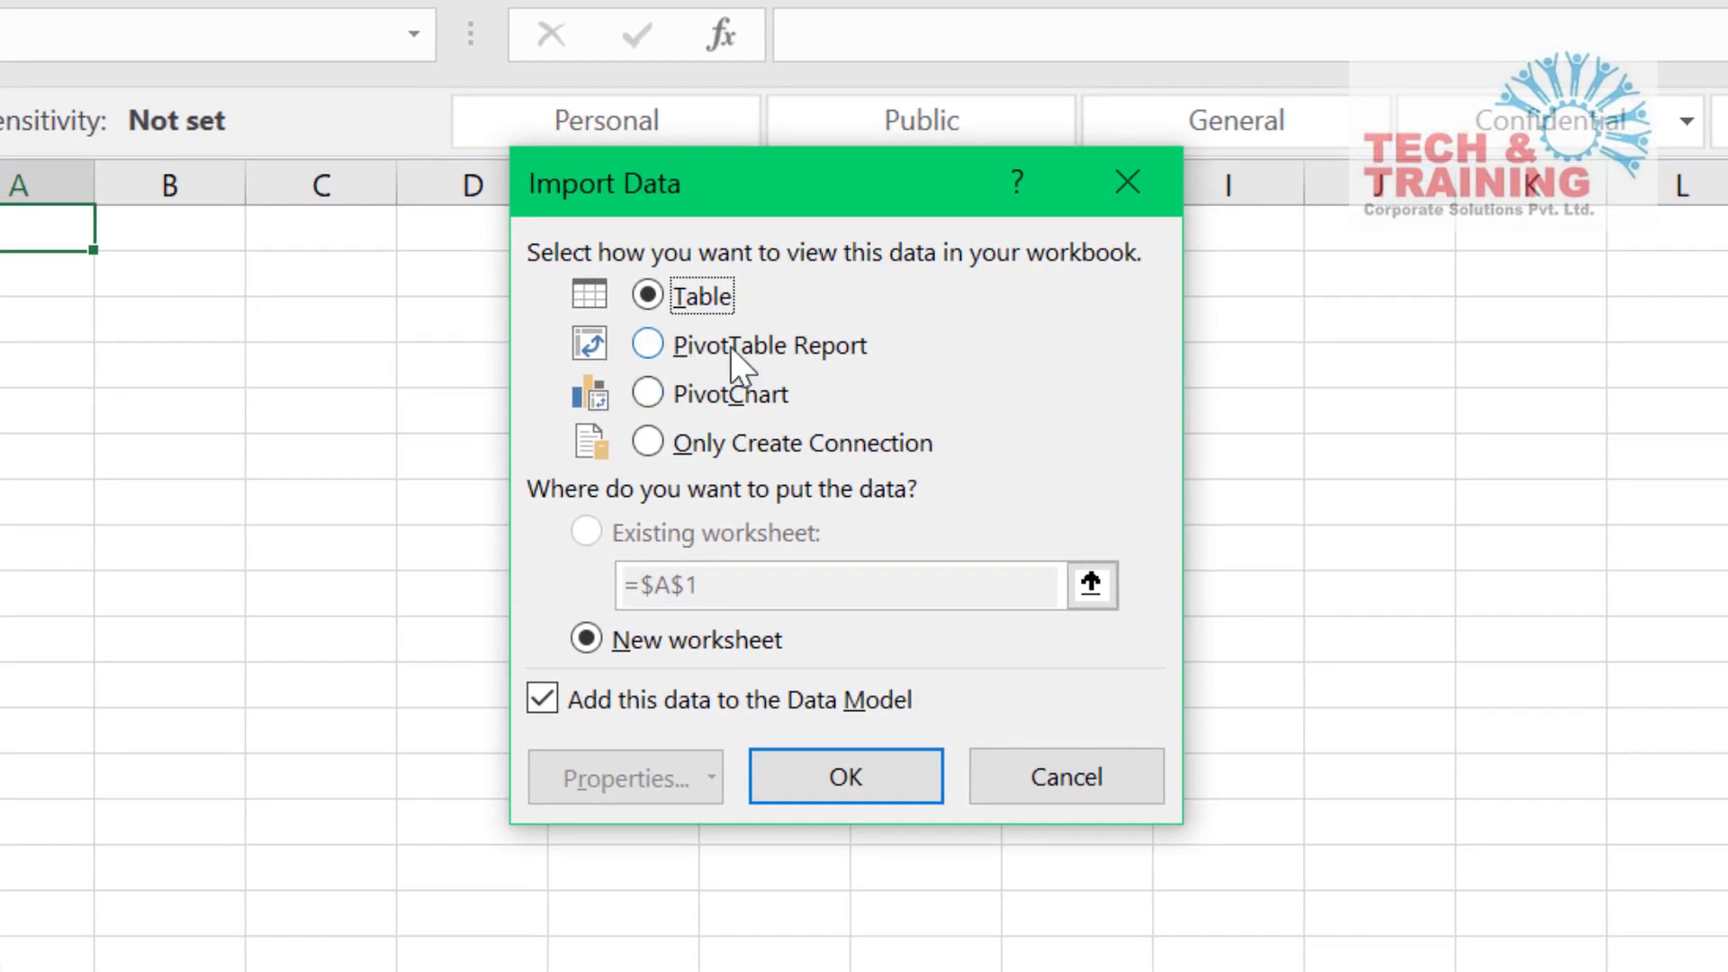
pyautogui.click(730, 347)
pyautogui.click(728, 396)
pyautogui.click(709, 444)
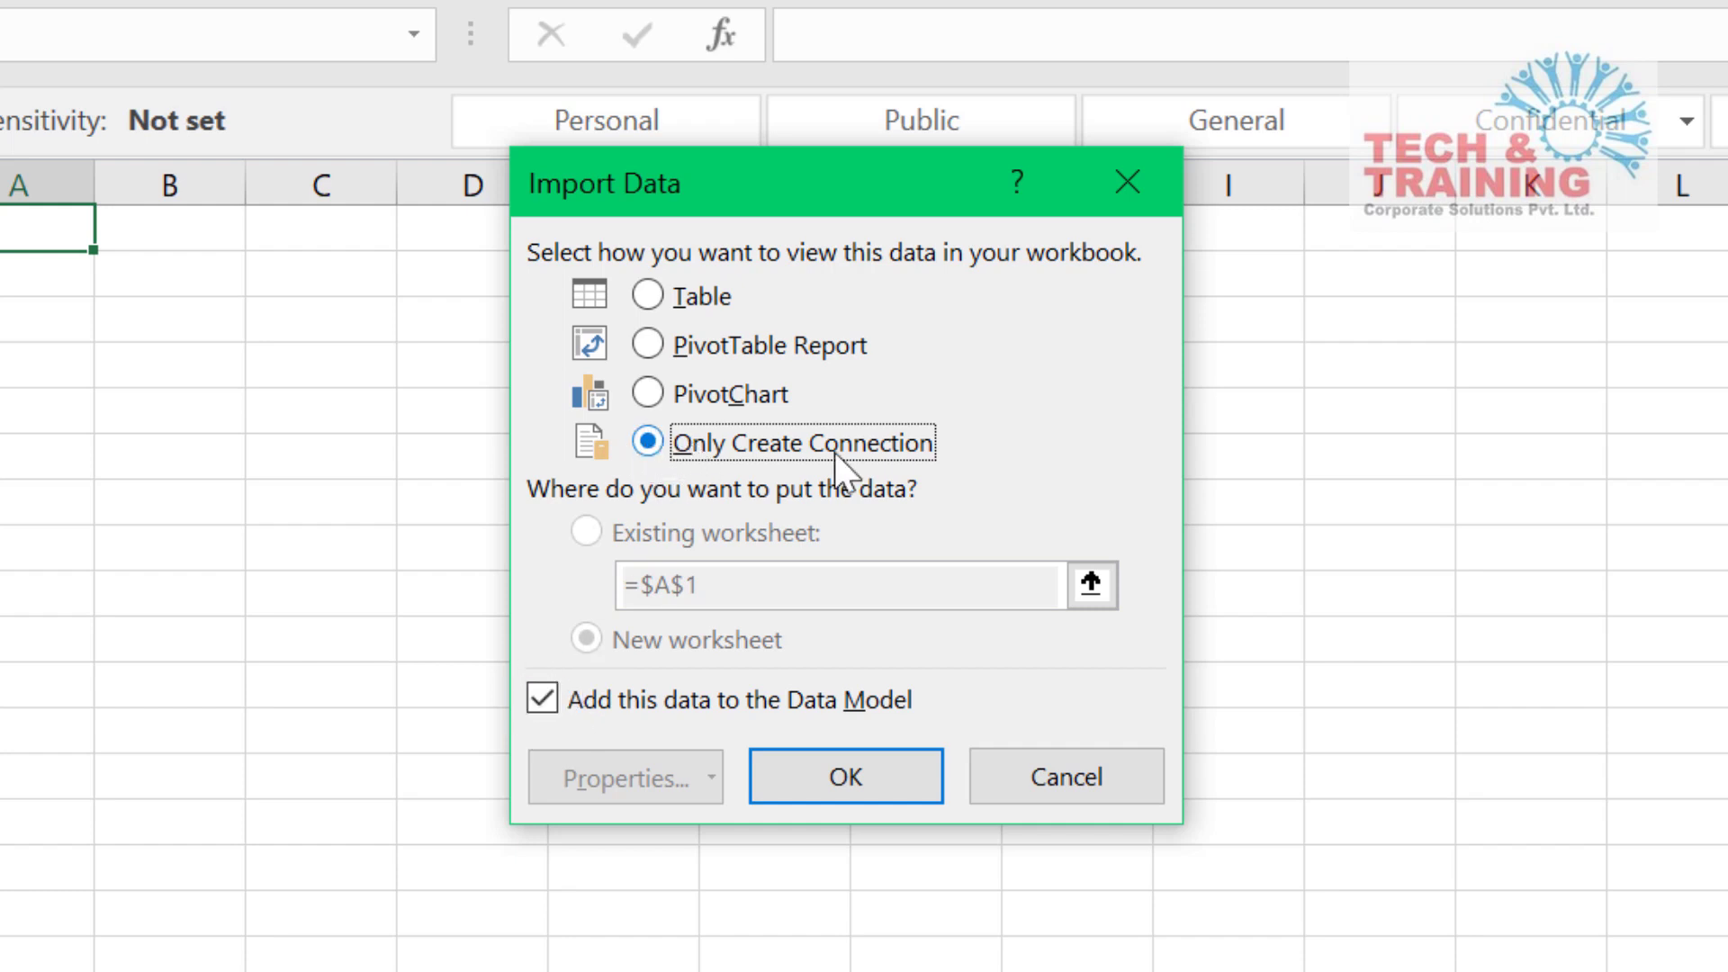
pyautogui.click(891, 780)
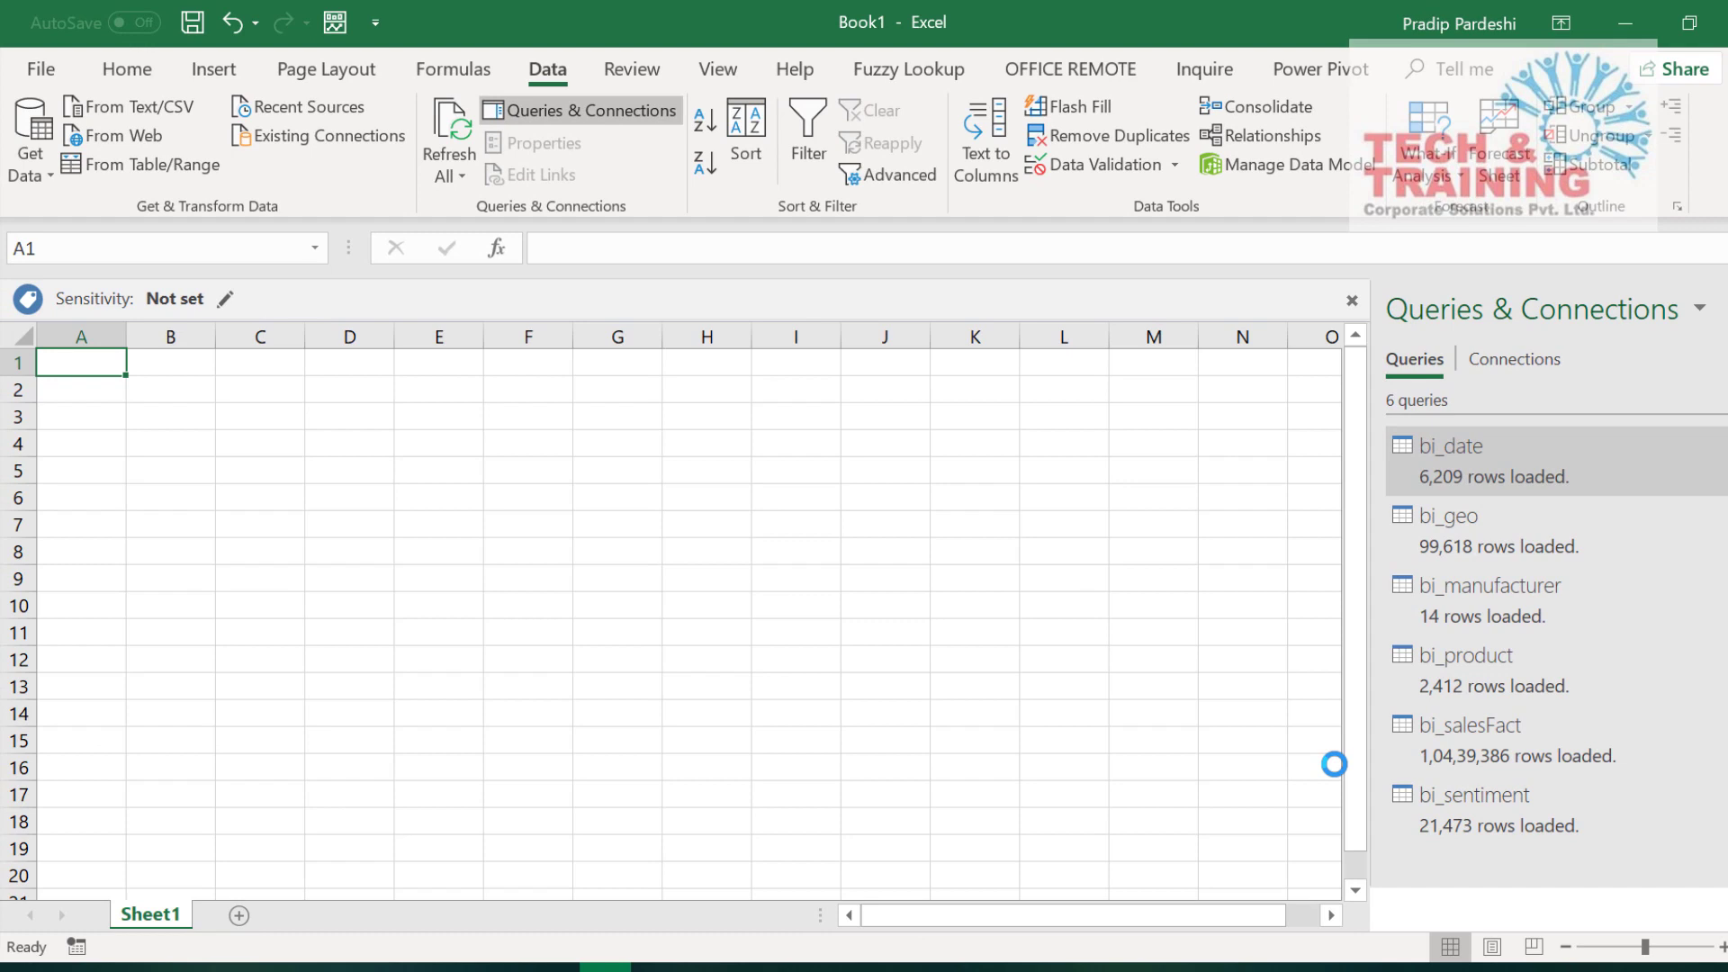
# Once all six queries finish loading, open Manage Data Model in Power Pivot
pyautogui.click(366, 621)
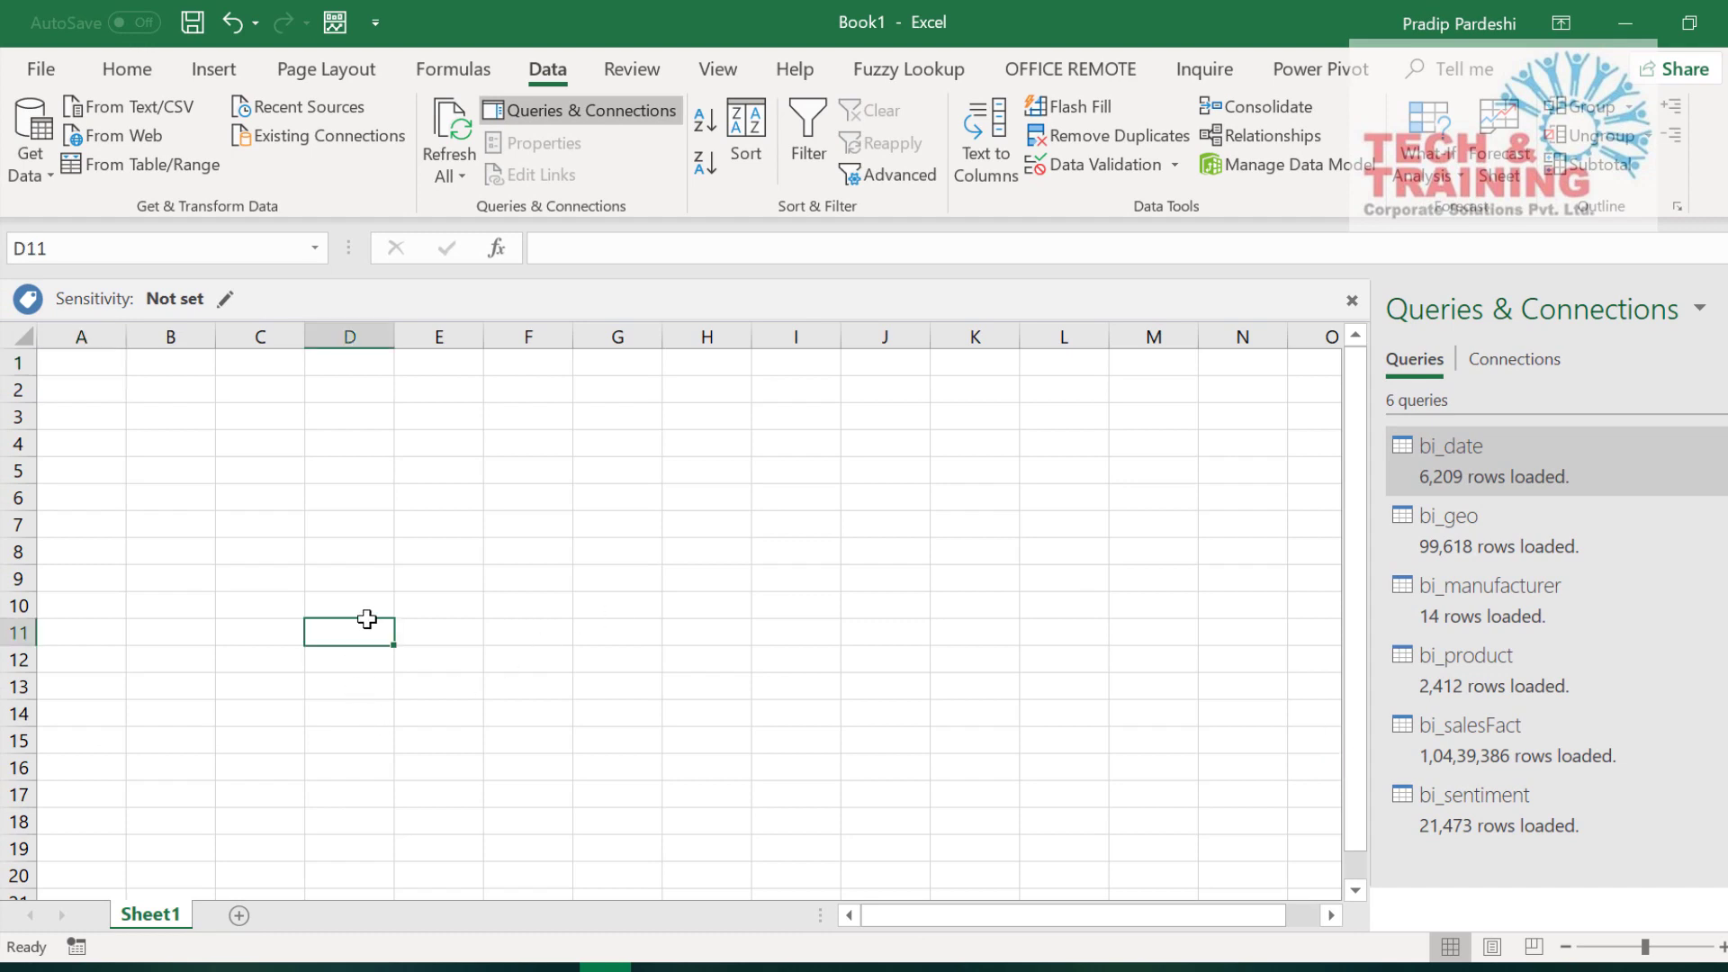
pyautogui.click(516, 501)
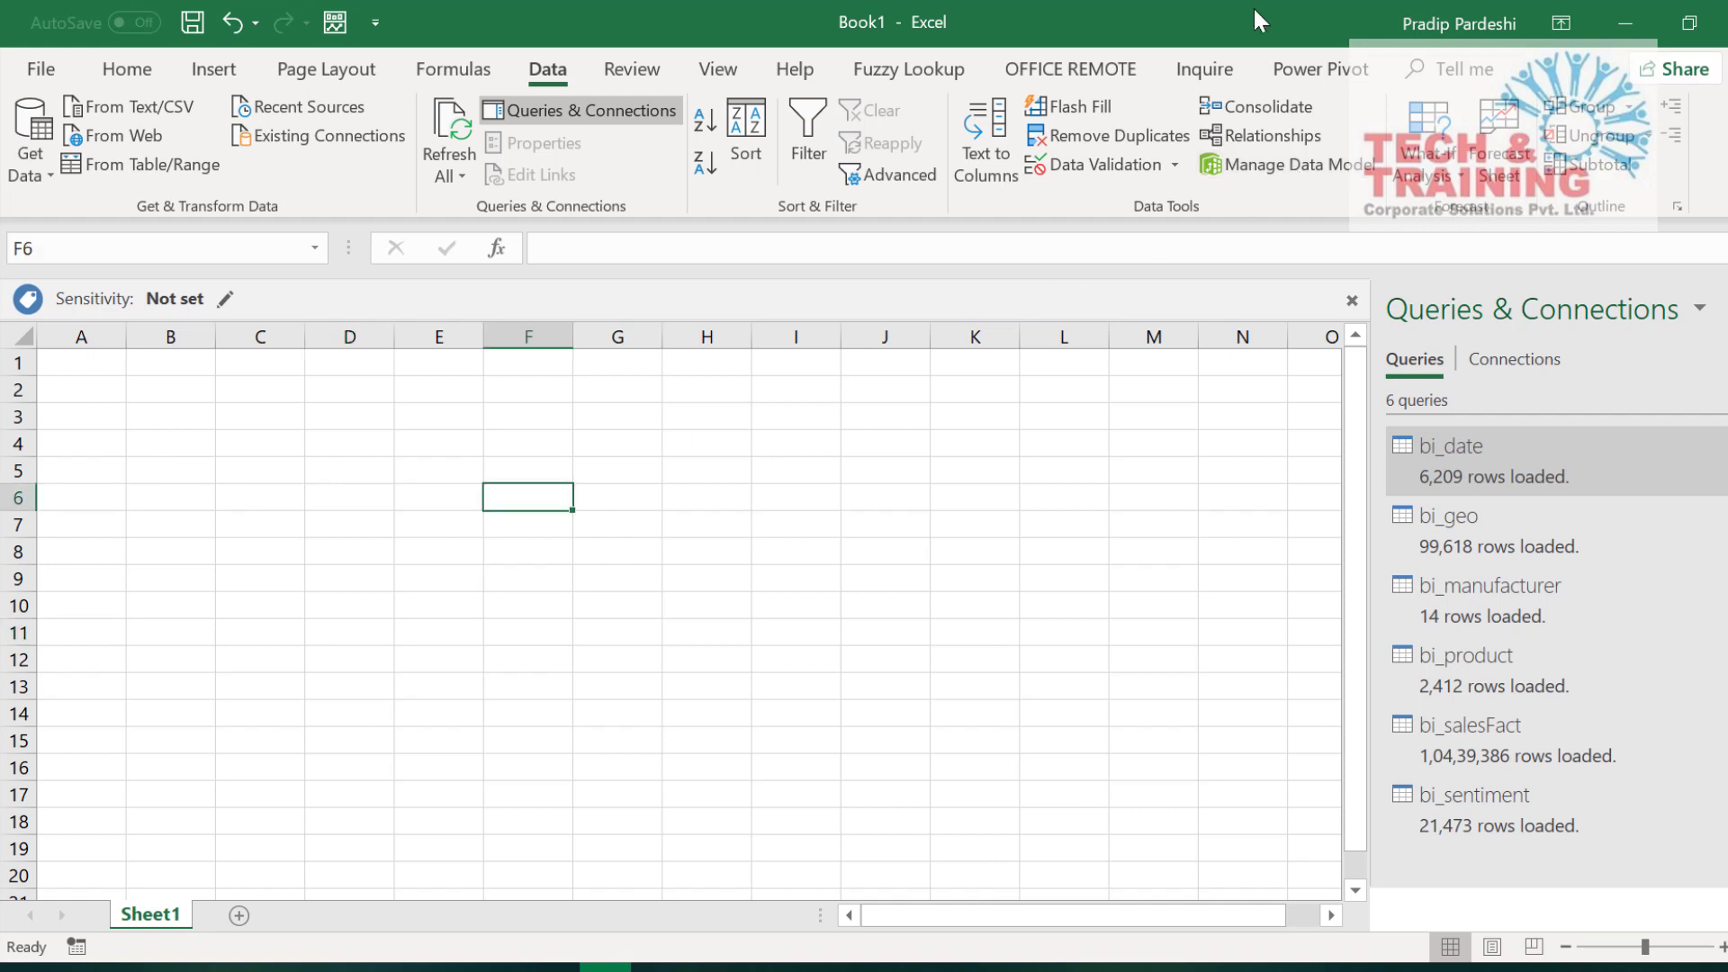
pyautogui.click(1276, 175)
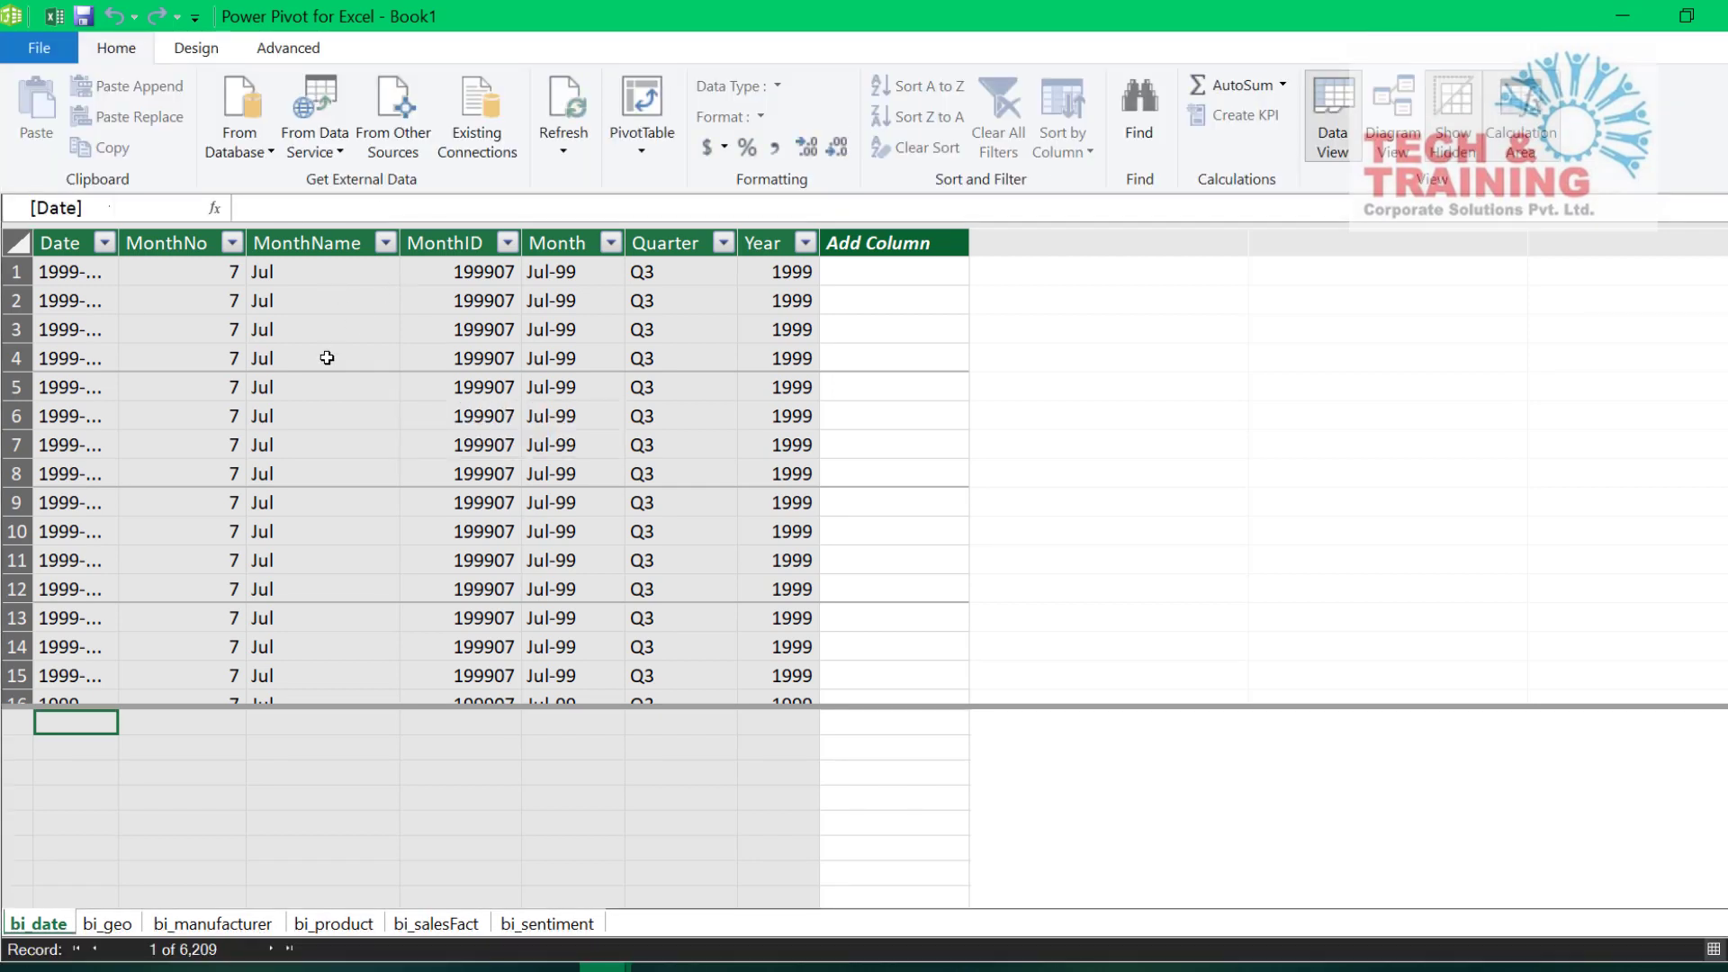
# Browse the bi_geo, bi_manufacturer, bi_product, bi_salesFact and bi_sentiment tables, ending on bi_date
pyautogui.click(97, 923)
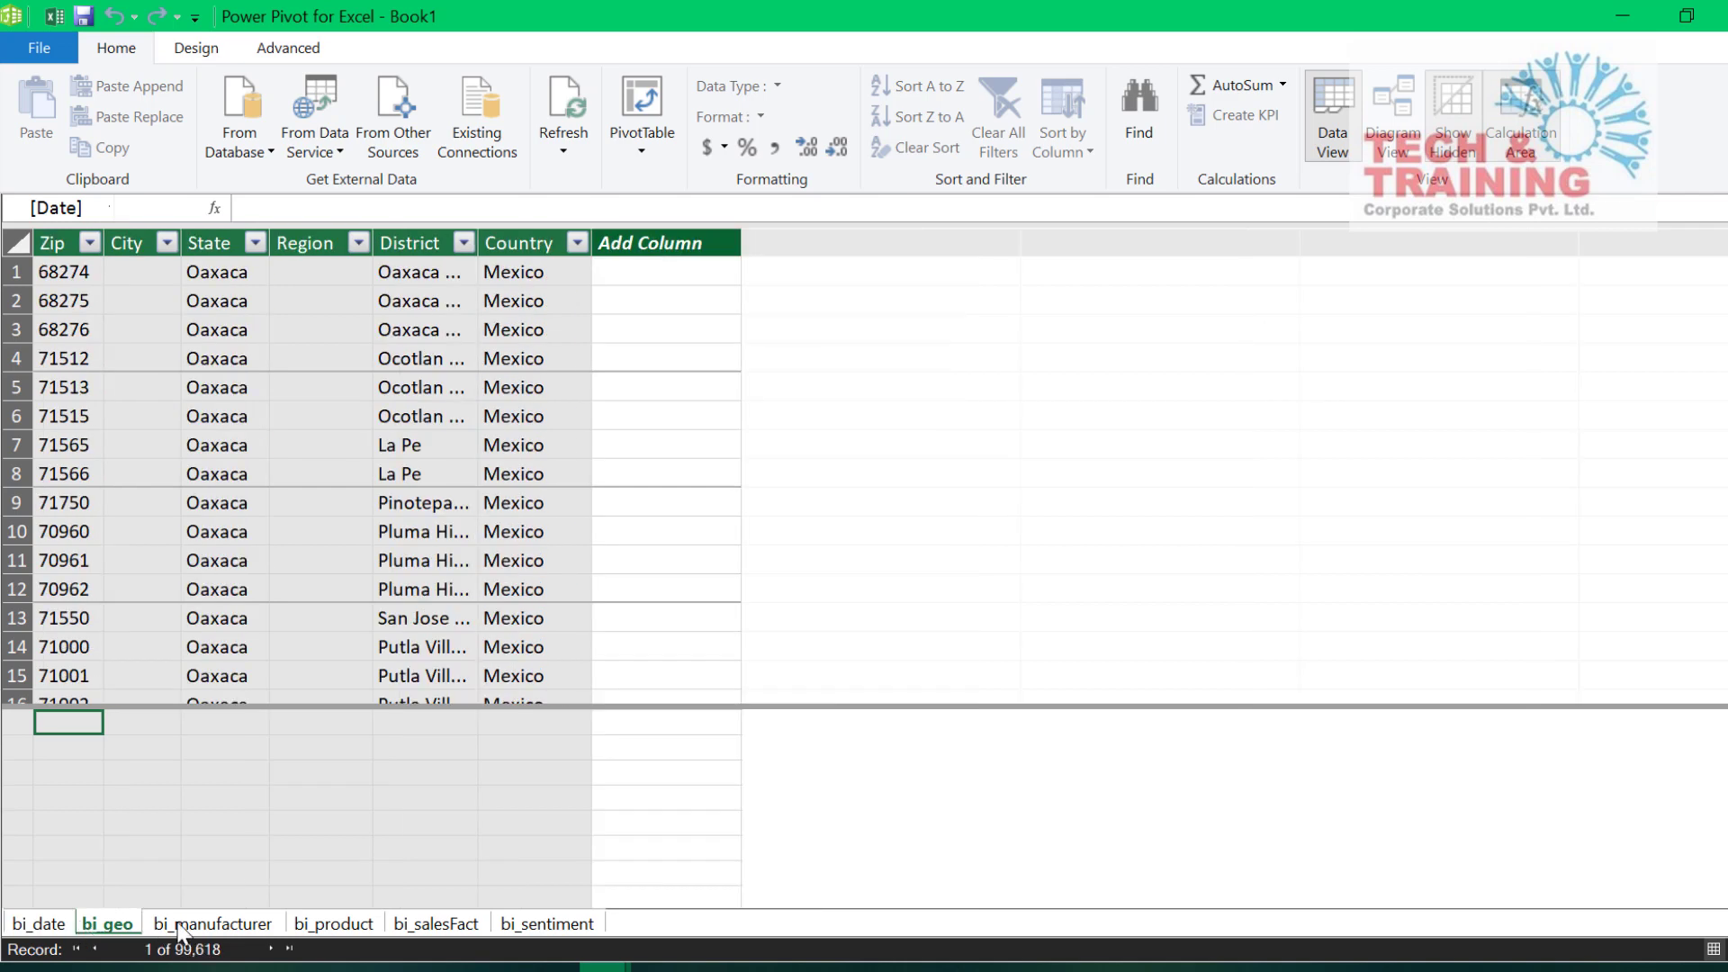
pyautogui.click(189, 924)
pyautogui.click(331, 923)
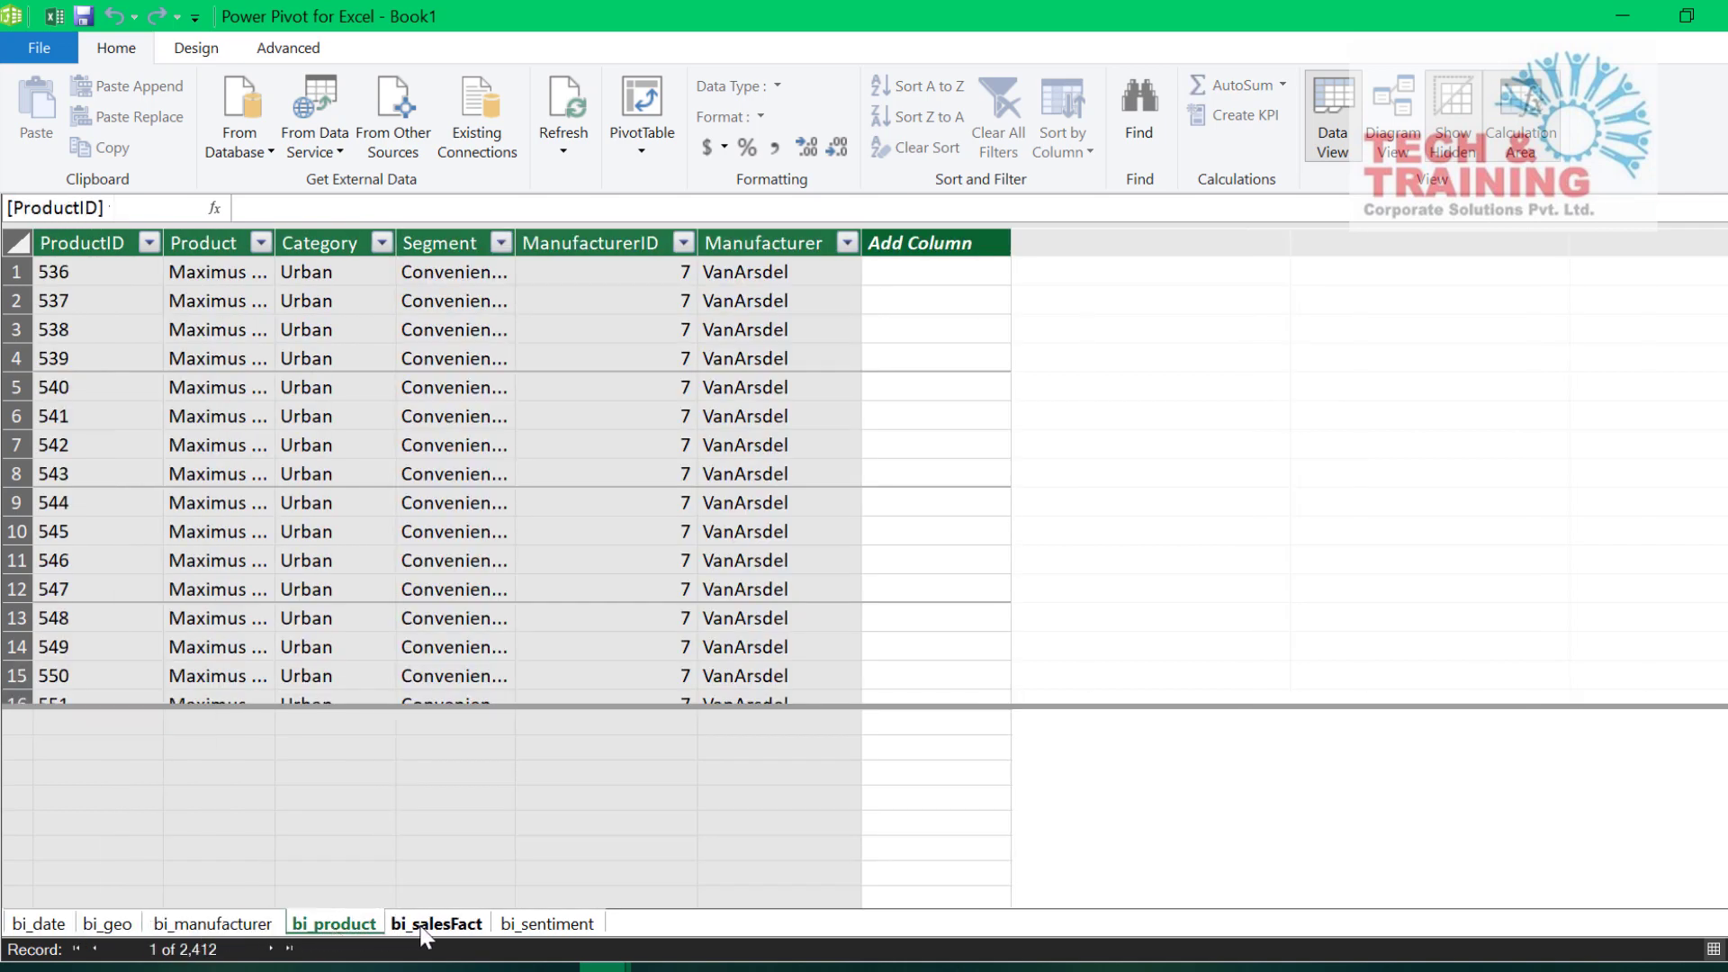
pyautogui.click(429, 927)
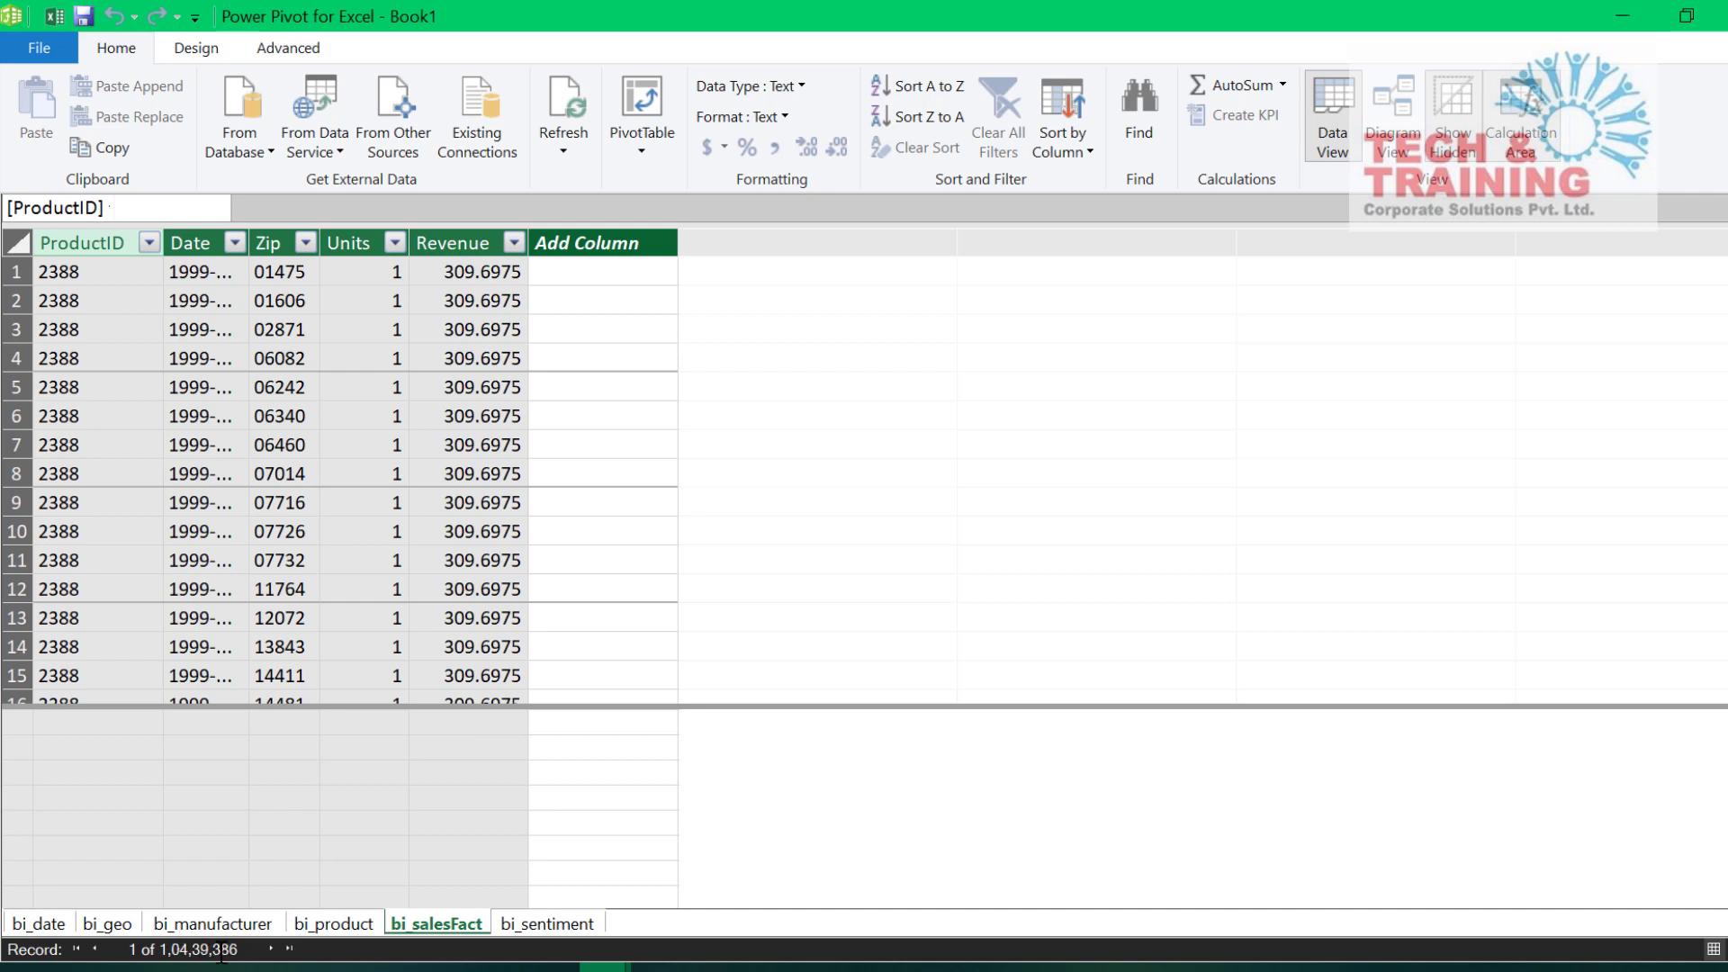
pyautogui.click(545, 923)
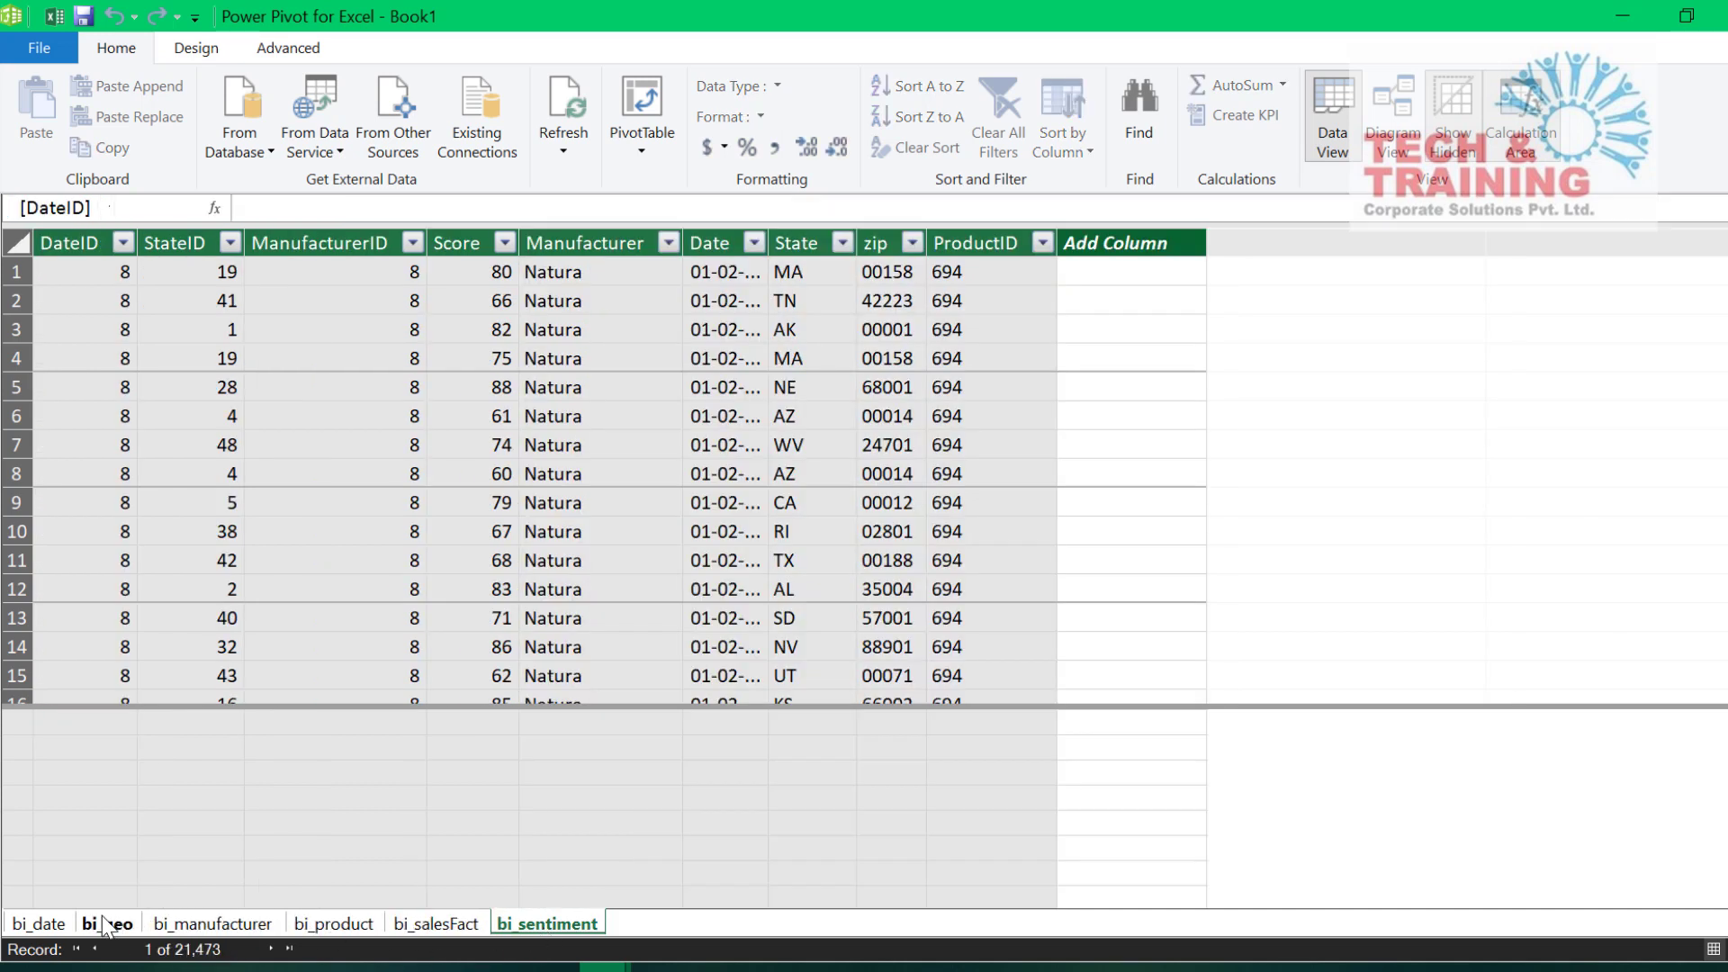
pyautogui.click(65, 923)
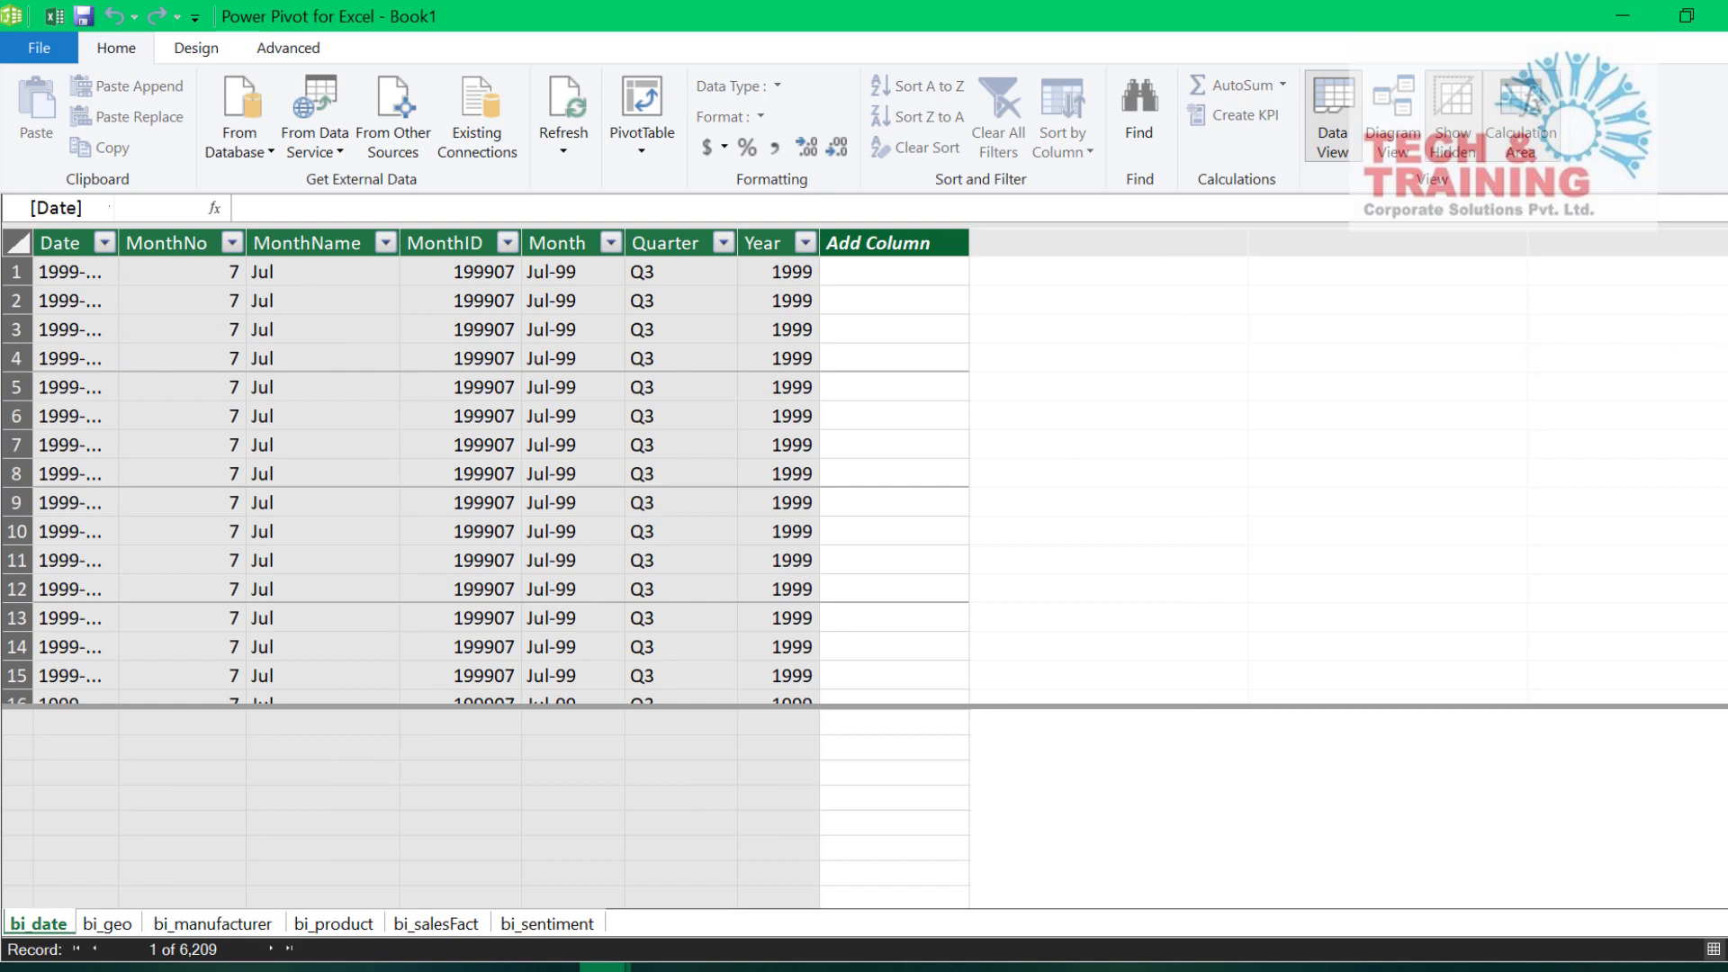
# Close Power Pivot and save the workbook as PowerPivot Video.xlsx on the Desktop
pyautogui.click(1724, 14)
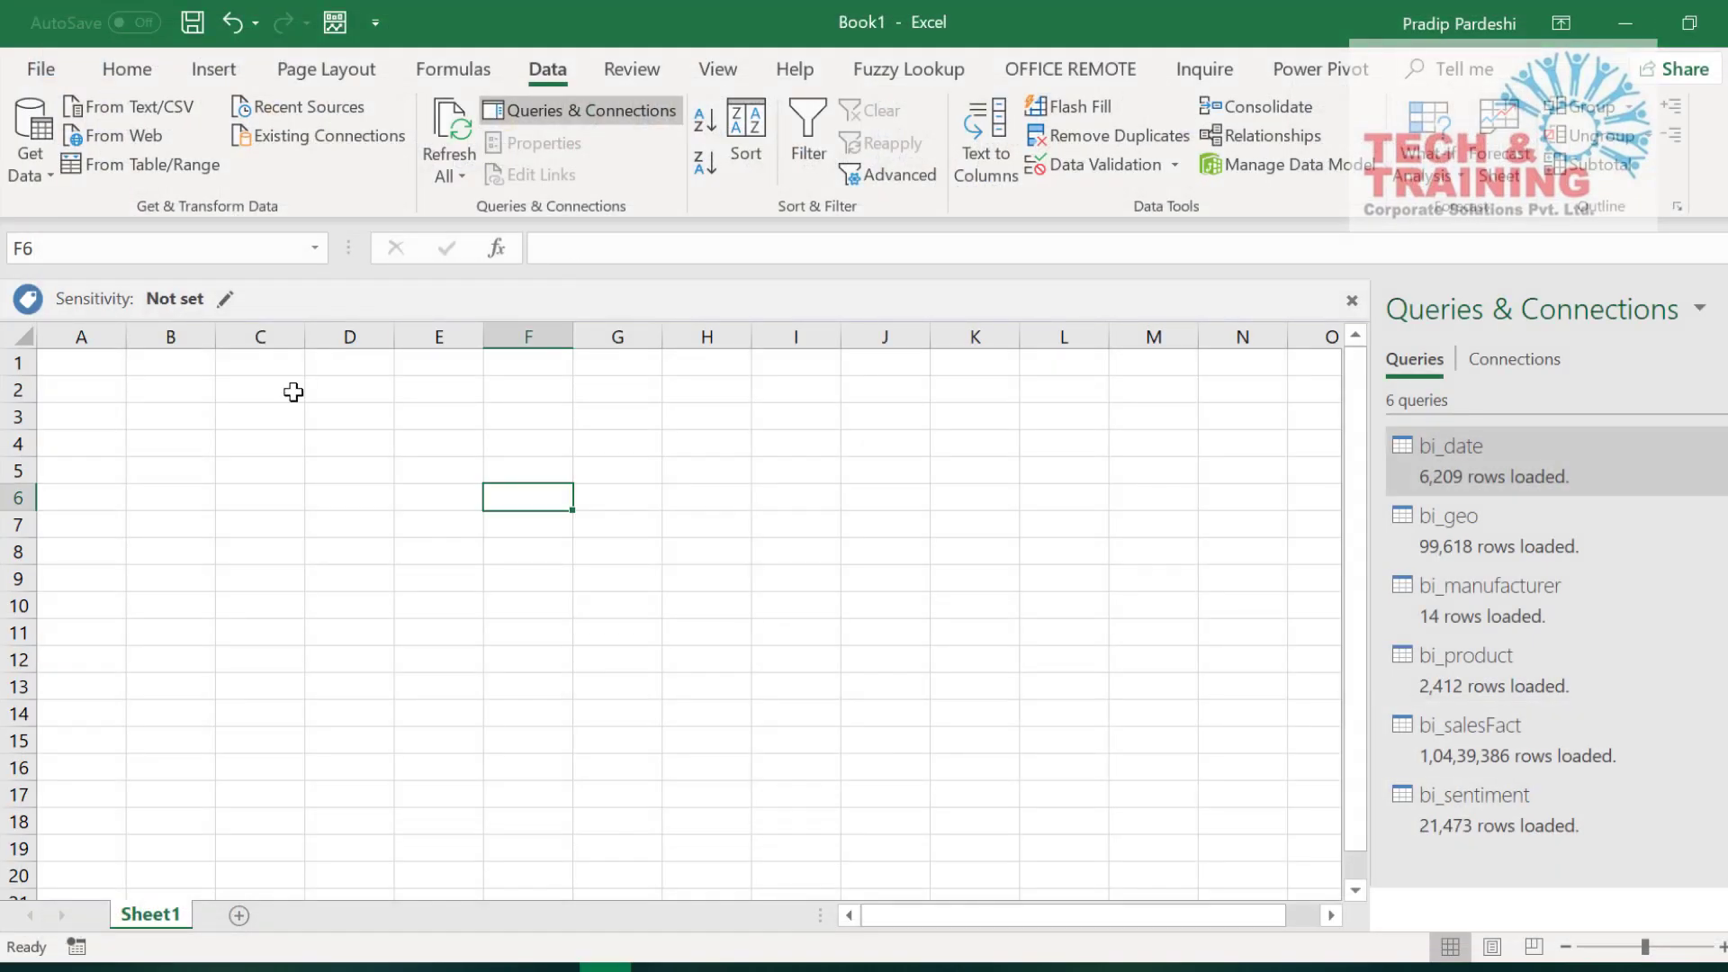
pyautogui.click(201, 29)
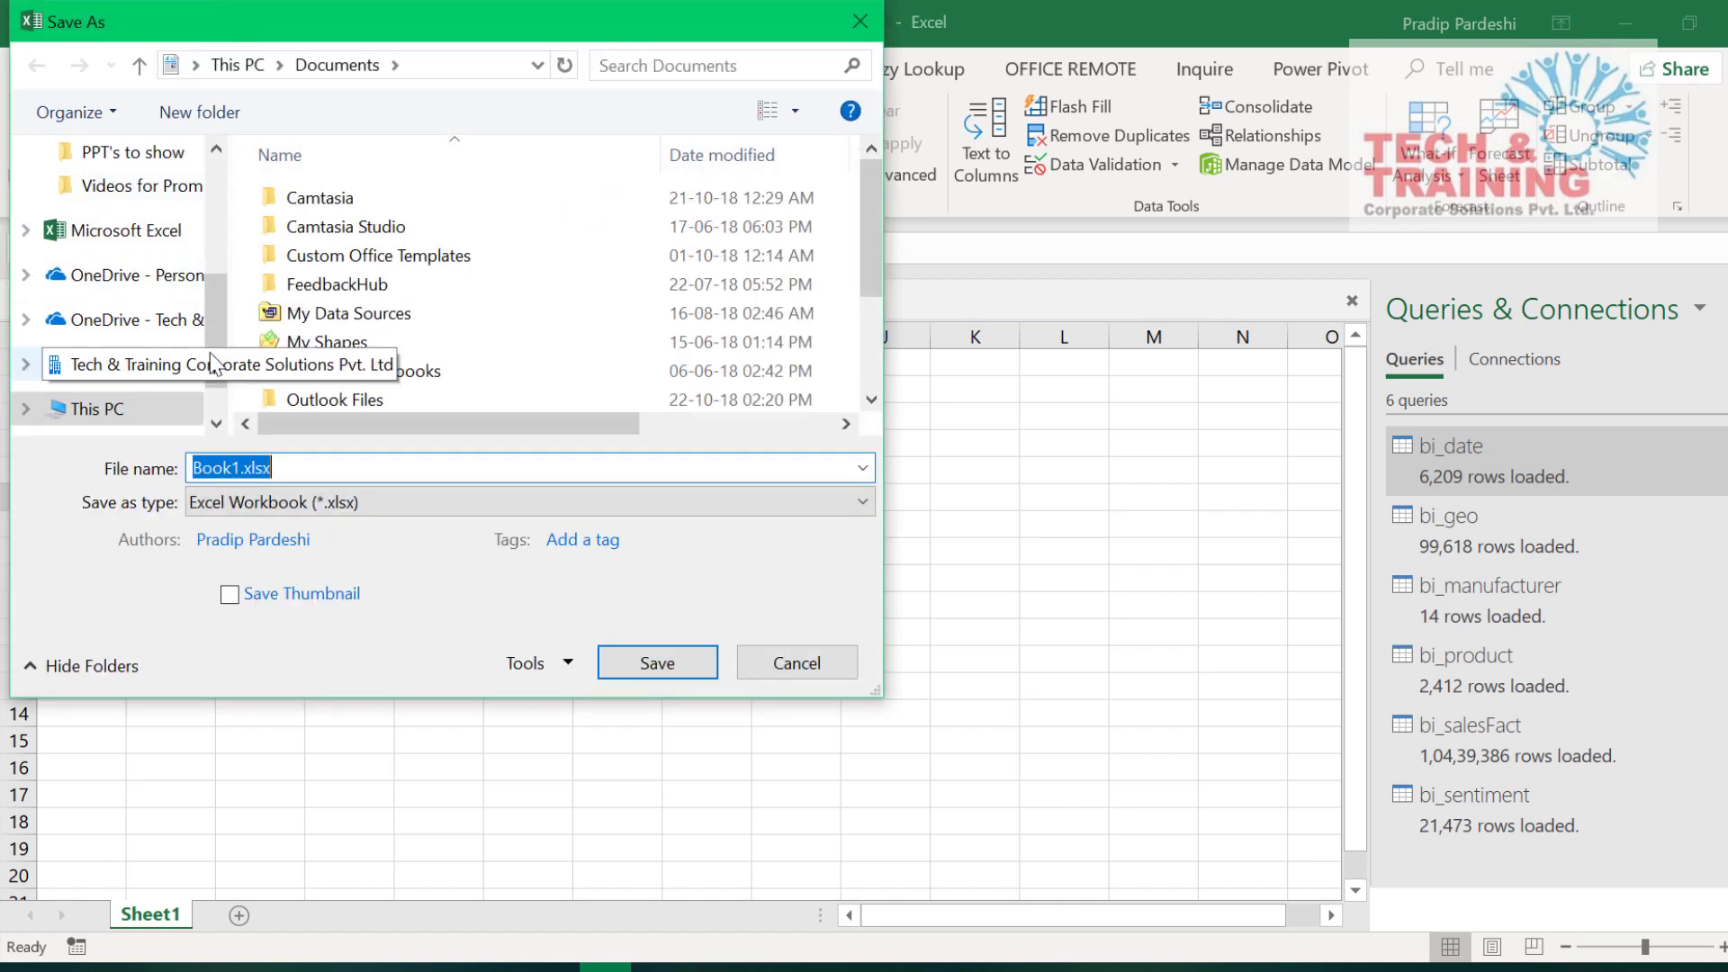
pyautogui.moveTo(219, 351); pyautogui.dragTo(204, 202)
pyautogui.click(112, 208)
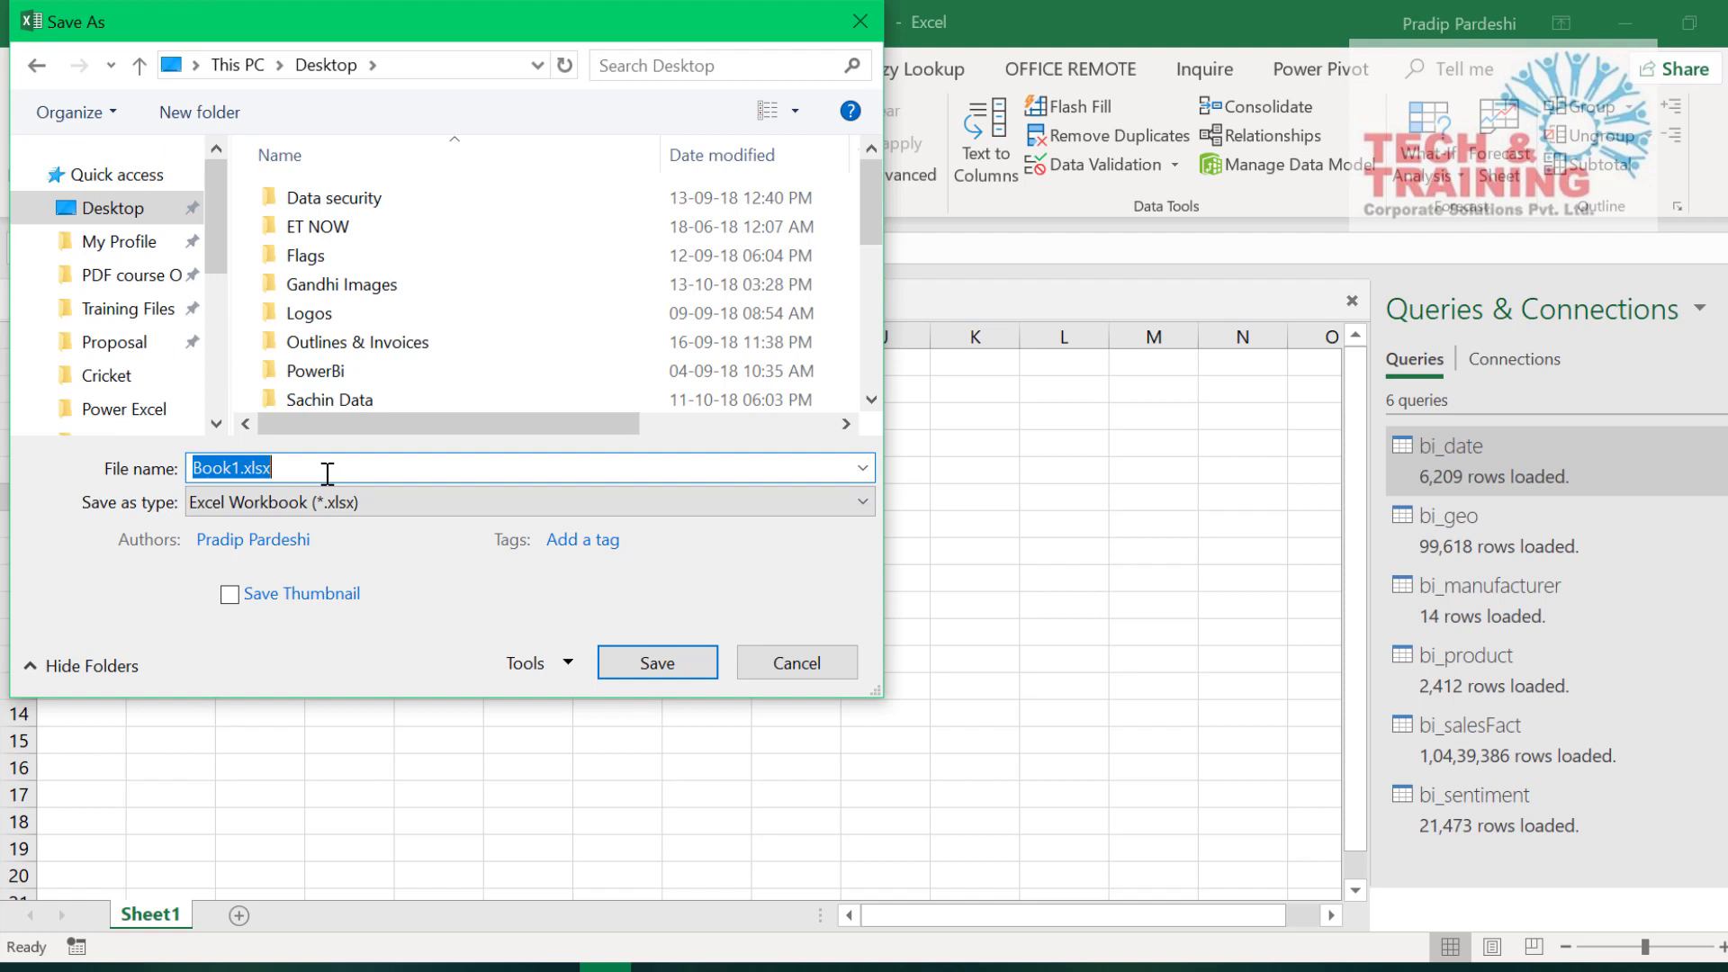
pyautogui.write('PowerPiv')
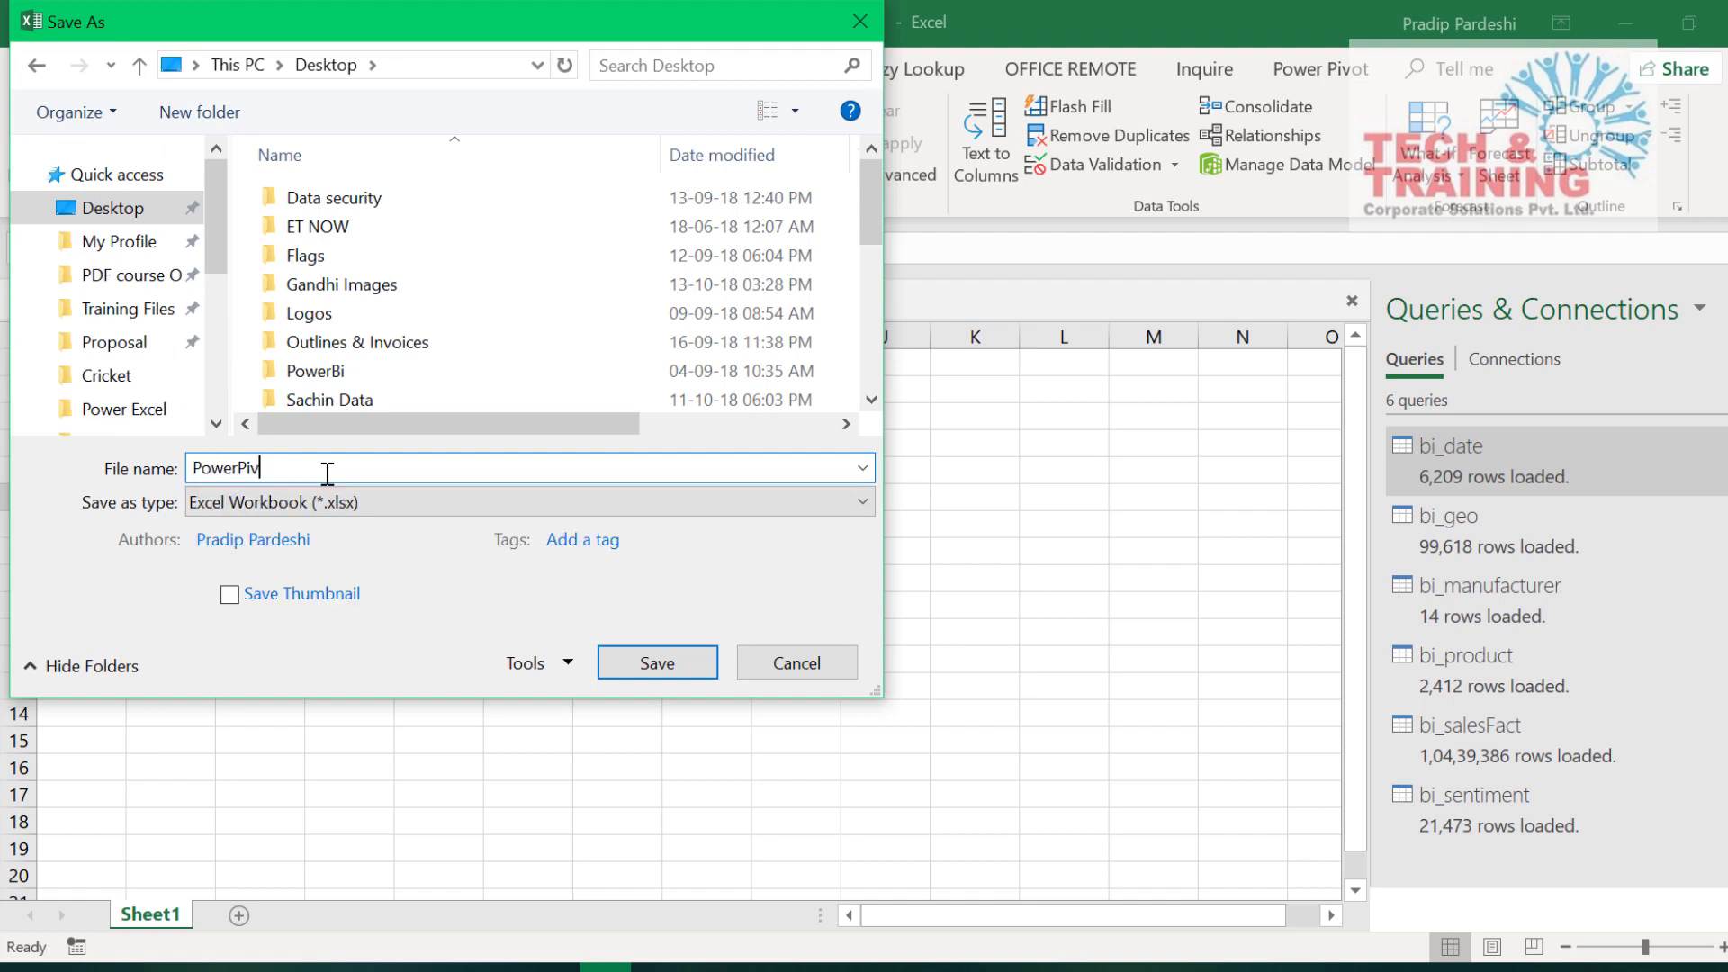
pyautogui.write('ot Video')
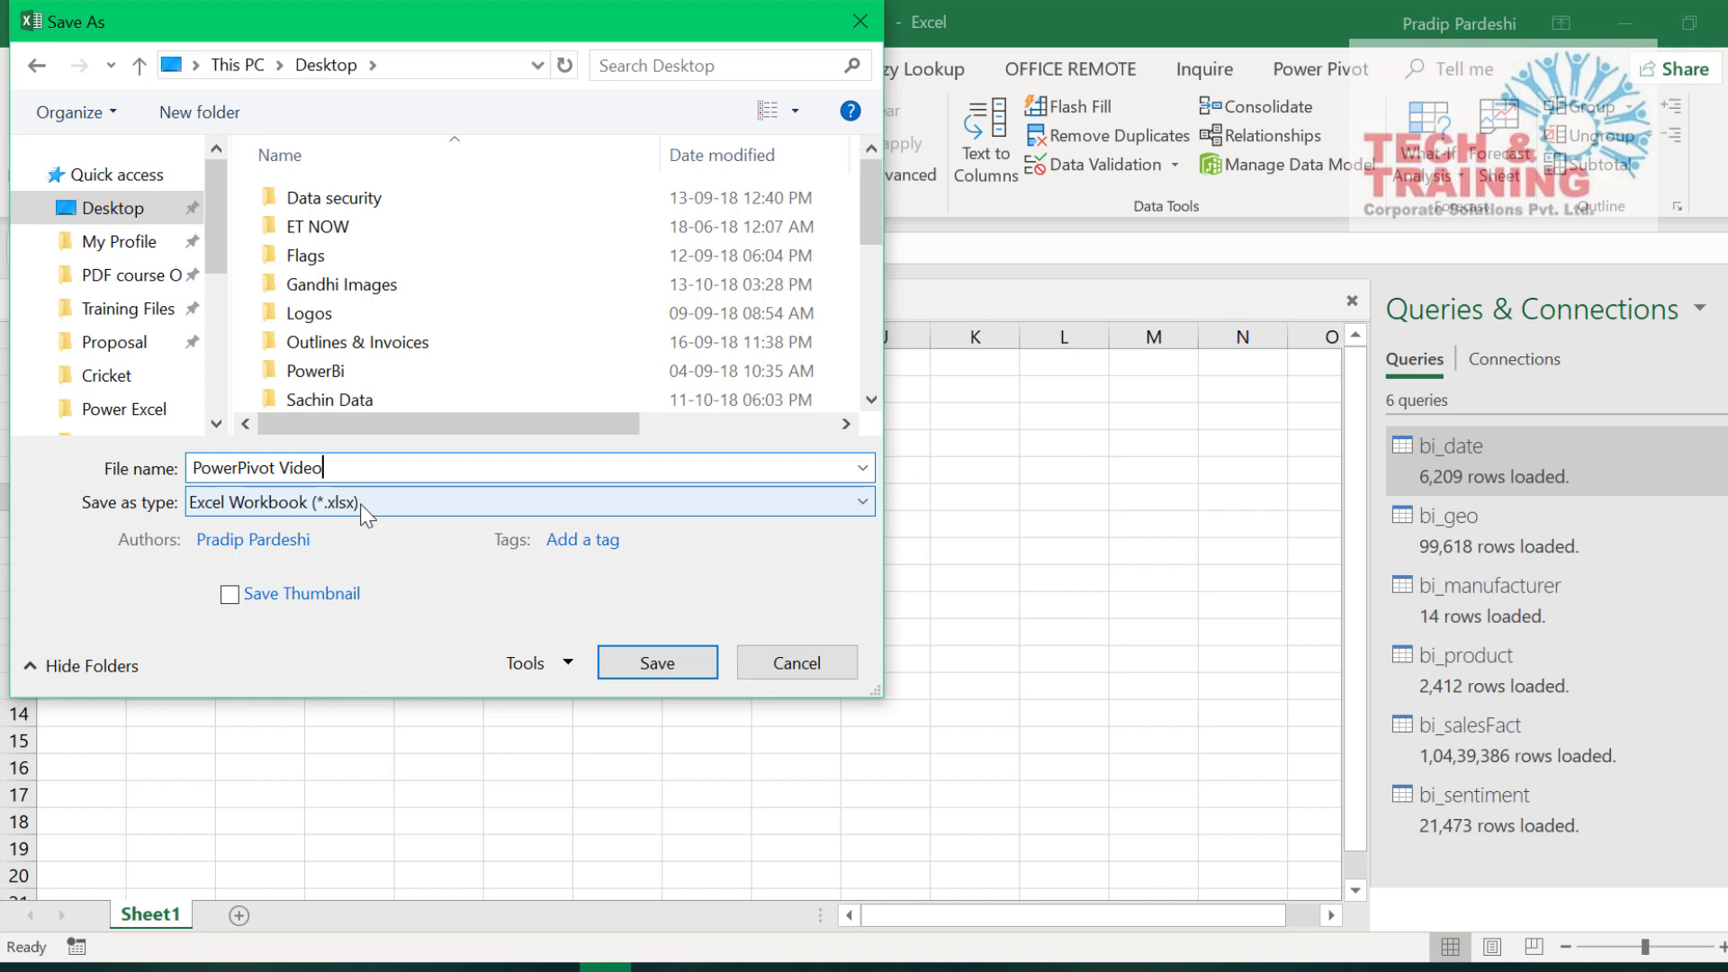
pyautogui.click(683, 669)
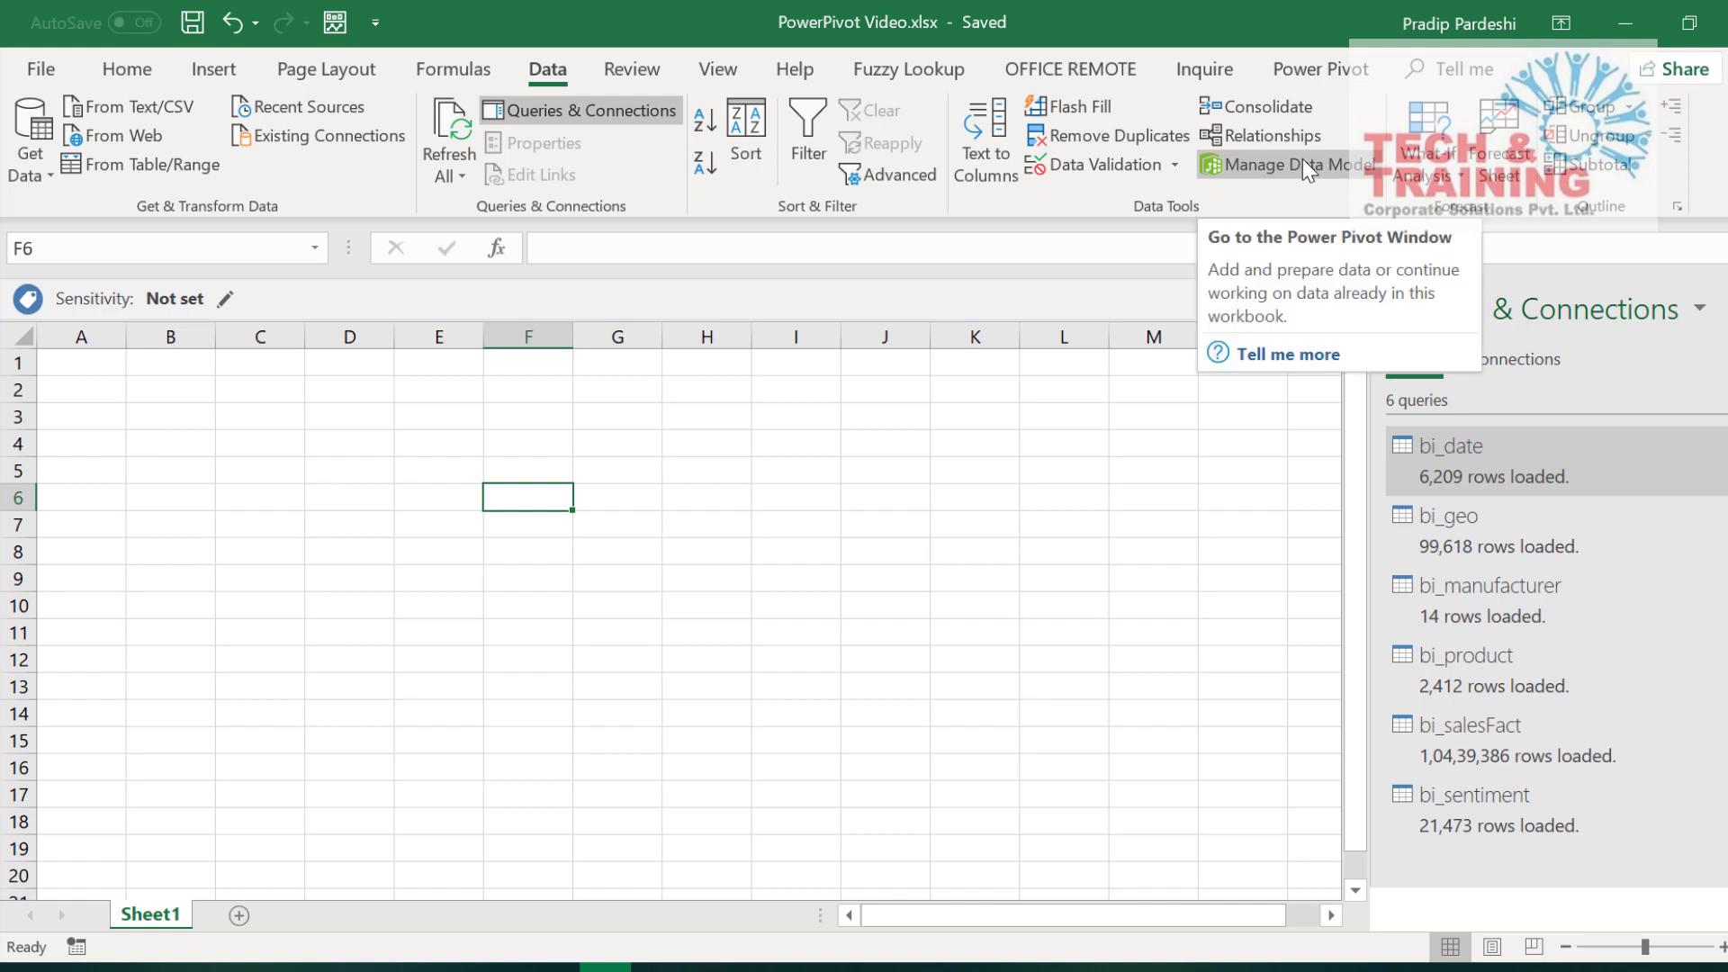
pyautogui.click(43, 73)
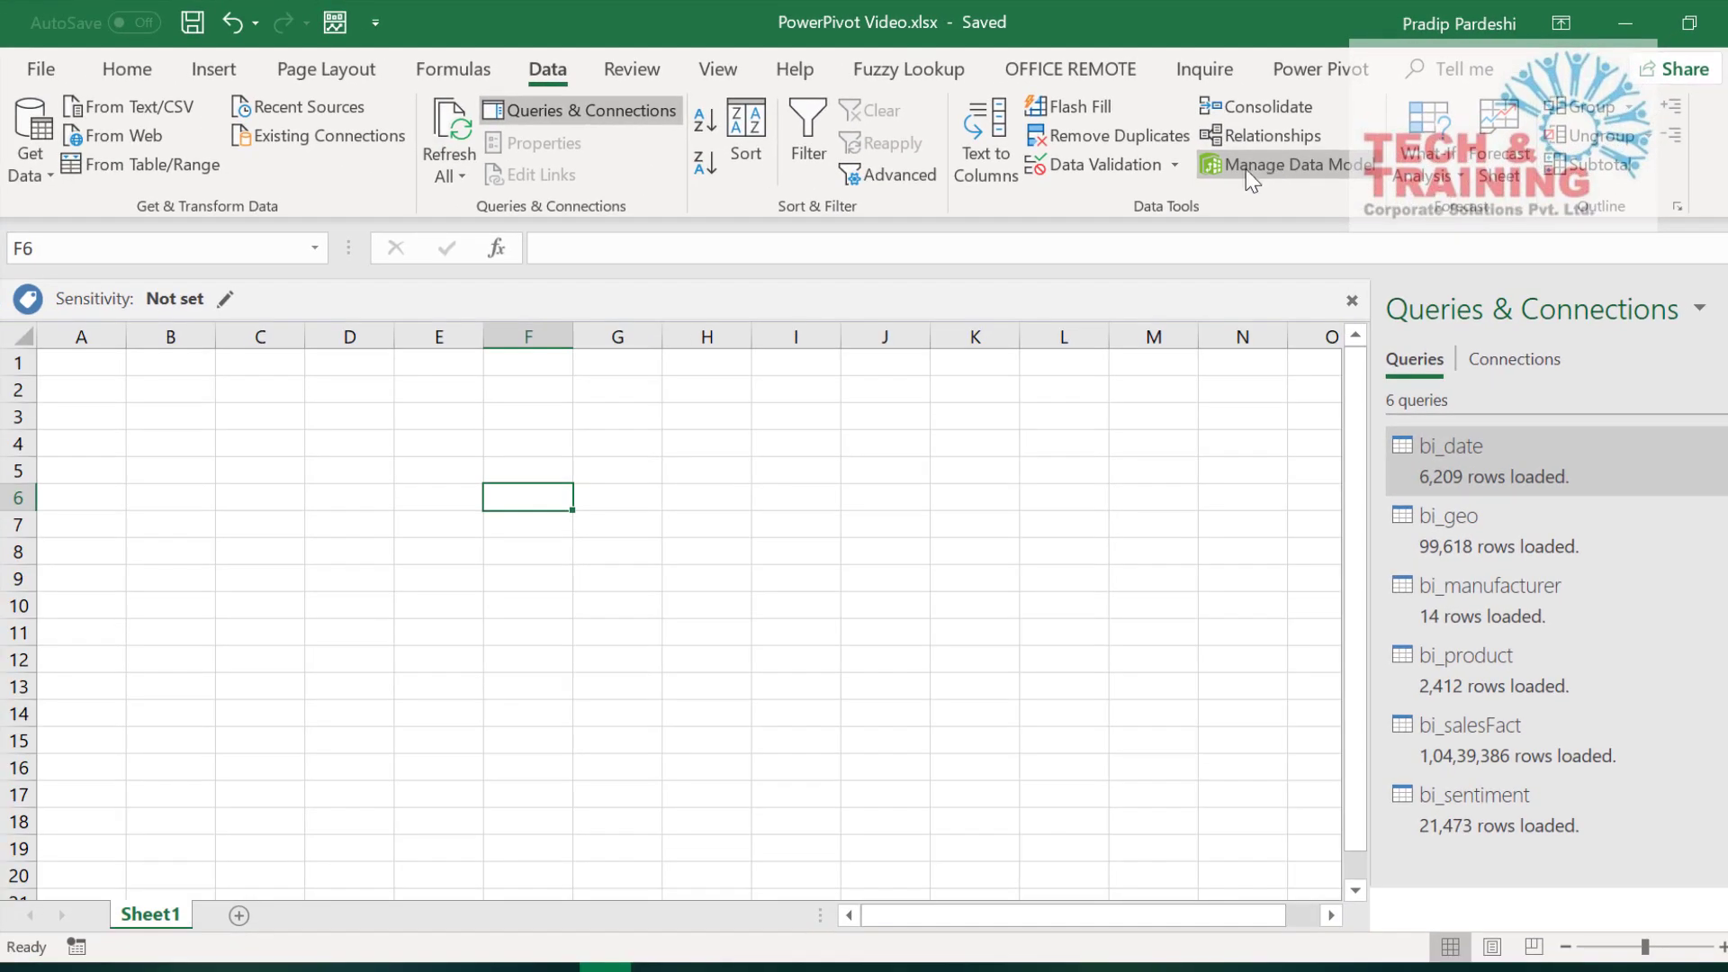
# Reopen the Data Model in Diagram View and move bi_product to the lower left
pyautogui.click(1251, 180)
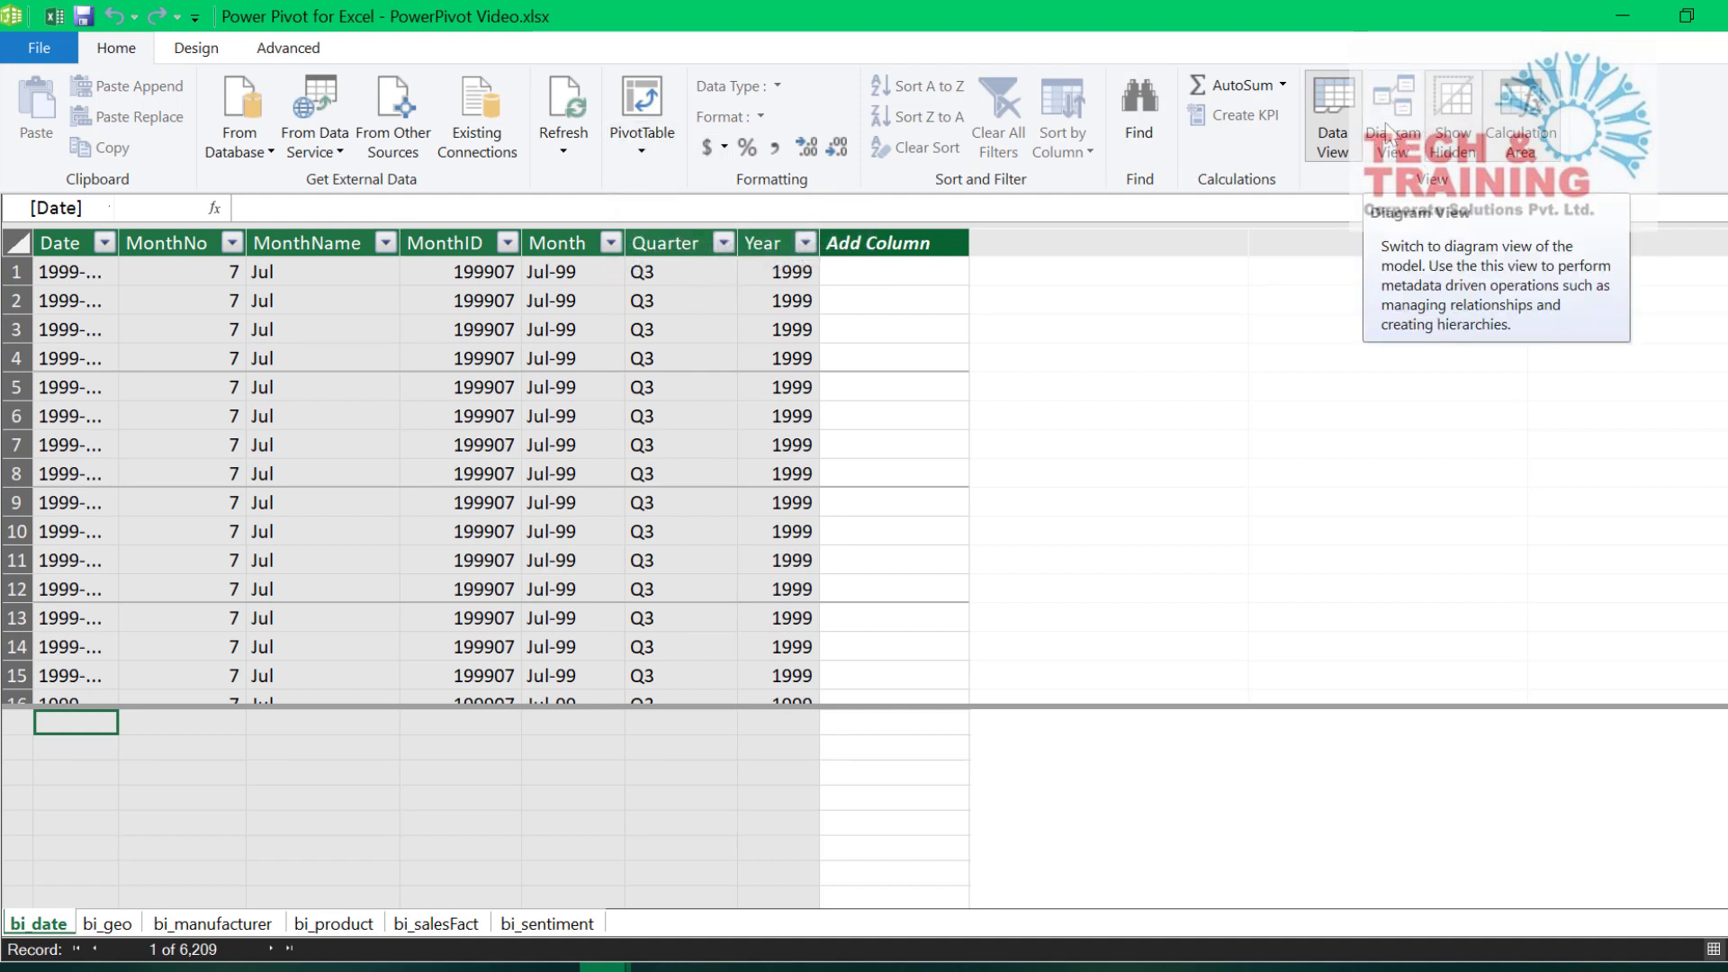
pyautogui.click(1391, 109)
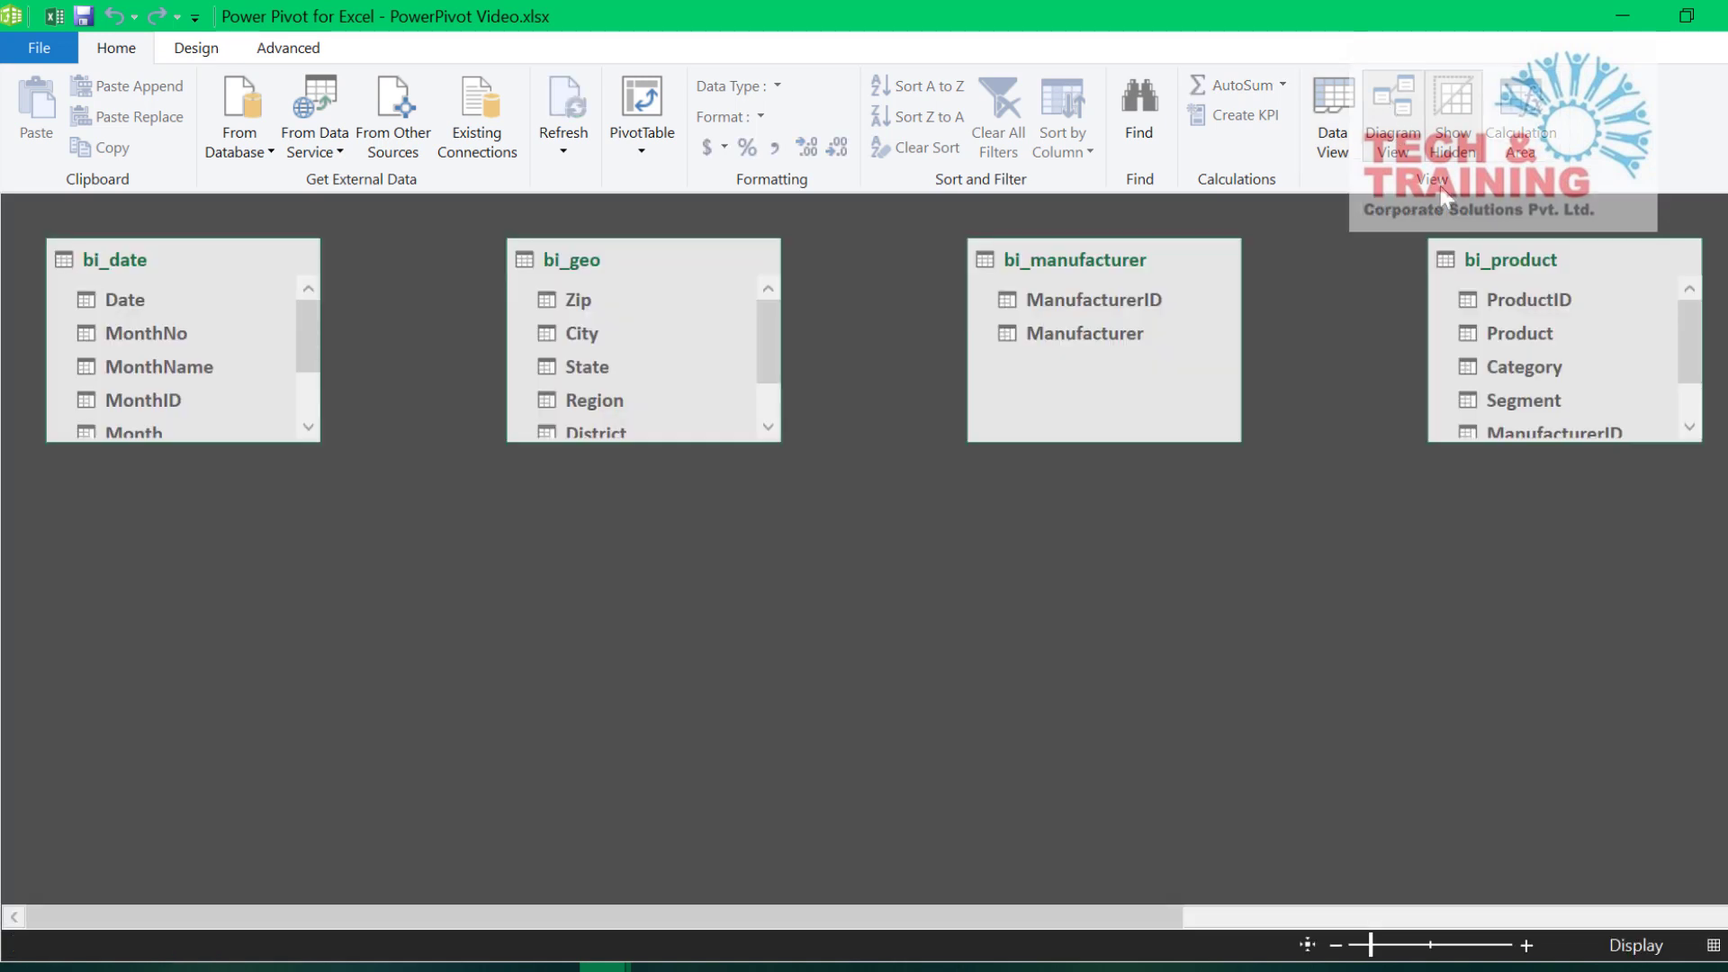
pyautogui.moveTo(1552, 259)
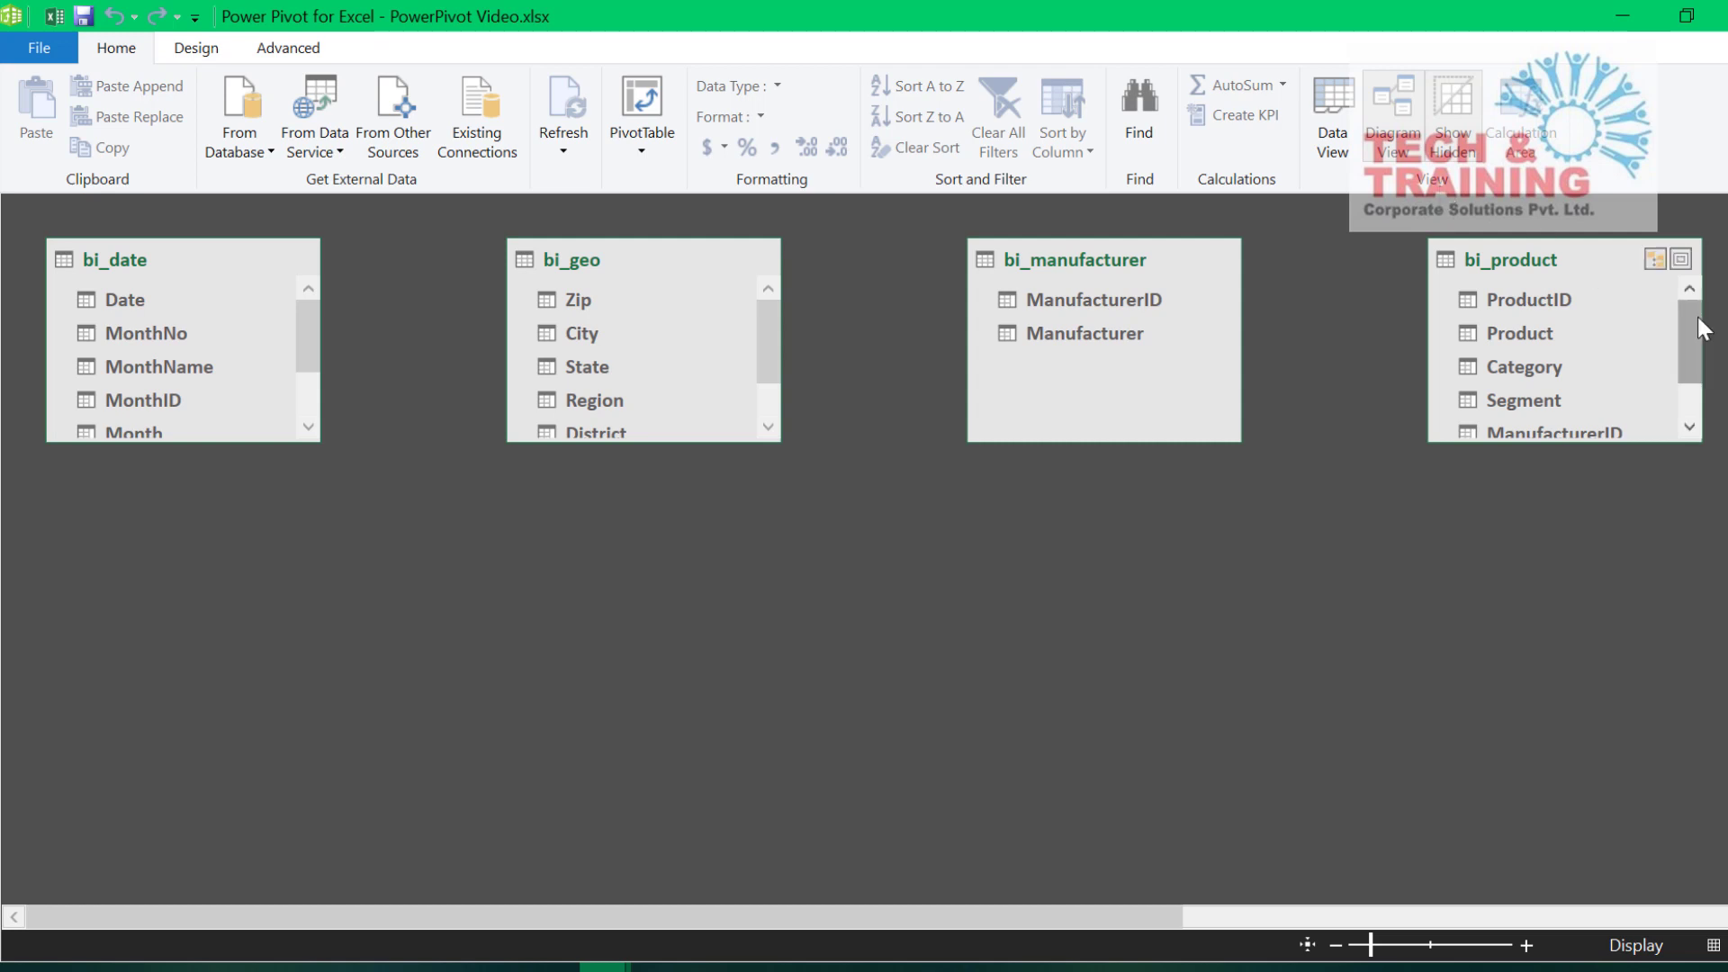
pyautogui.moveTo(1545, 261)
pyautogui.mouseDown()
pyautogui.moveTo(1089, 405)
pyautogui.moveTo(675, 448)
pyautogui.moveTo(452, 558)
pyautogui.mouseUp()
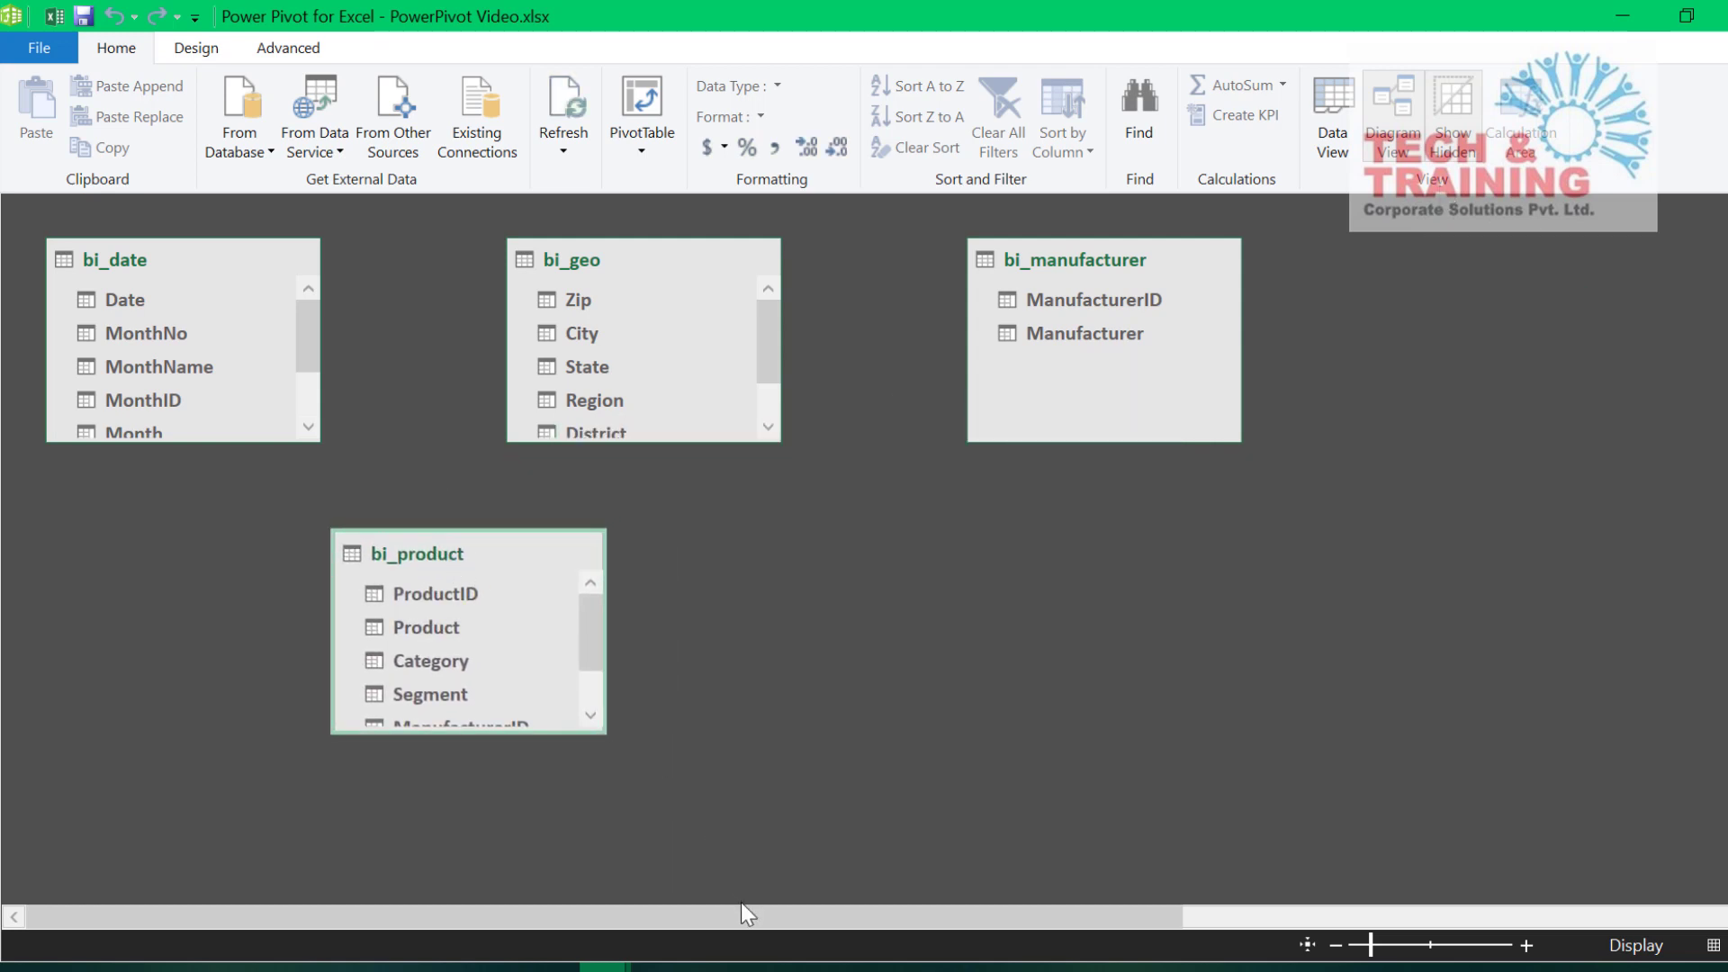
pyautogui.moveTo(744, 914); pyautogui.dragTo(1380, 932)
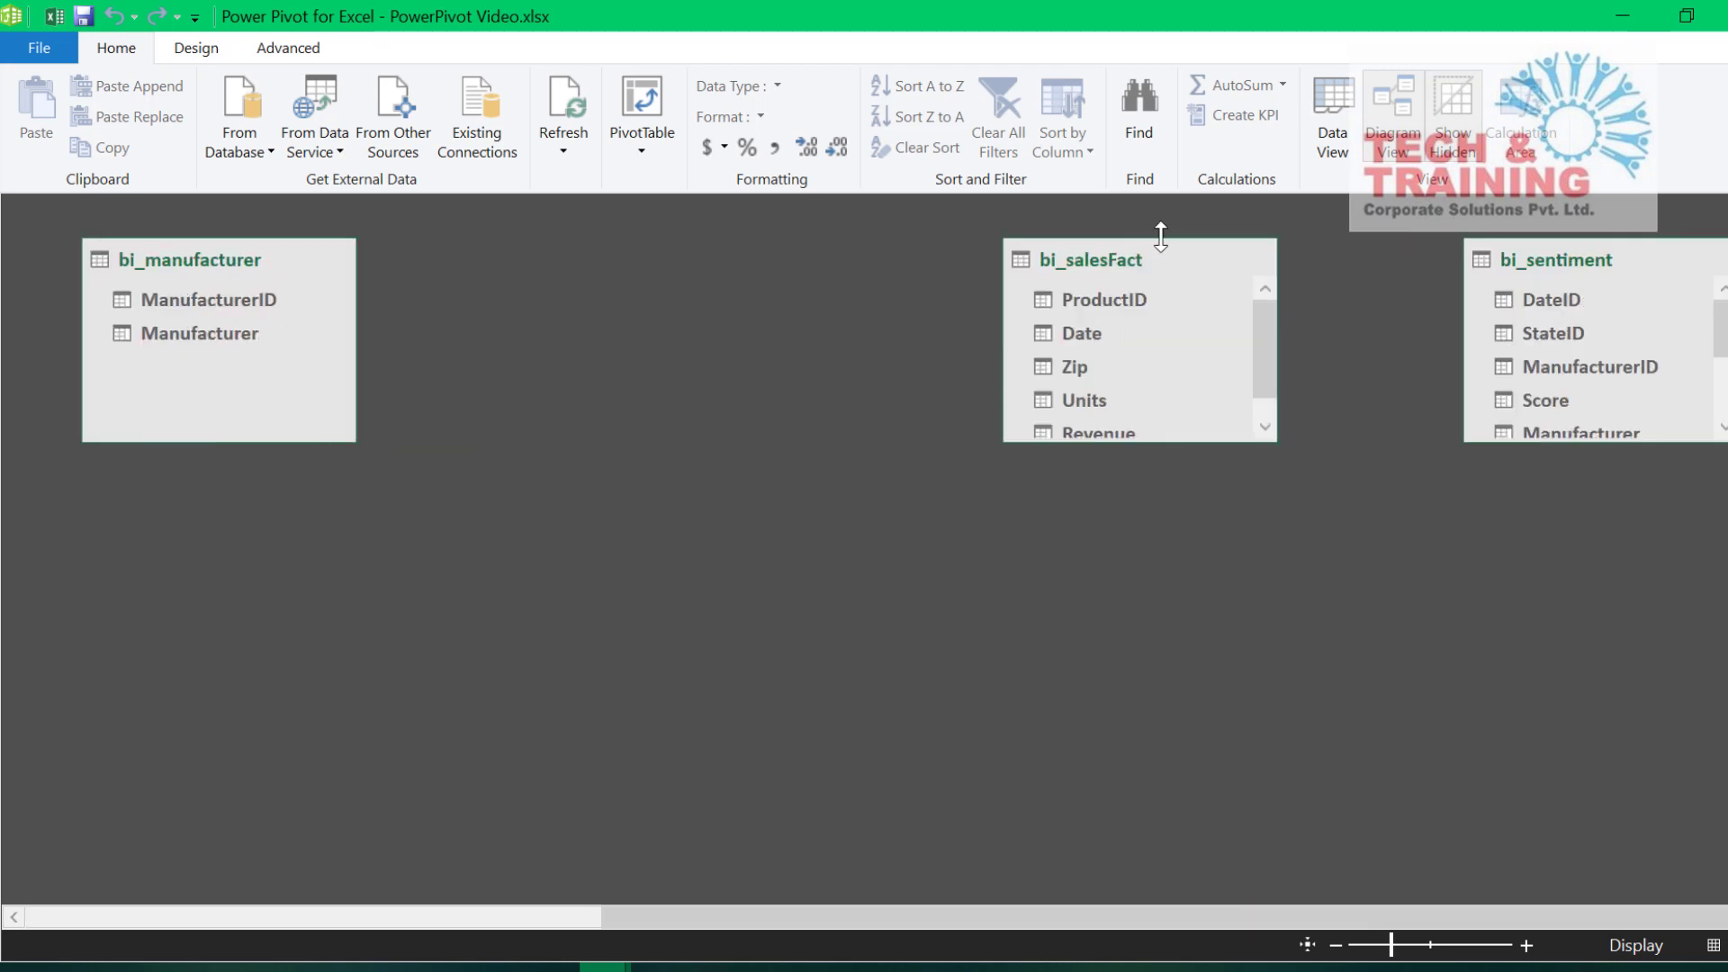
# Move bi_salesFact below the other tables and line it up beside bi_product
pyautogui.moveTo(1137, 257)
pyautogui.mouseDown()
pyautogui.moveTo(530, 427)
pyautogui.moveTo(158, 619)
pyautogui.mouseUp()
pyautogui.moveTo(723, 918); pyautogui.dragTo(135, 918)
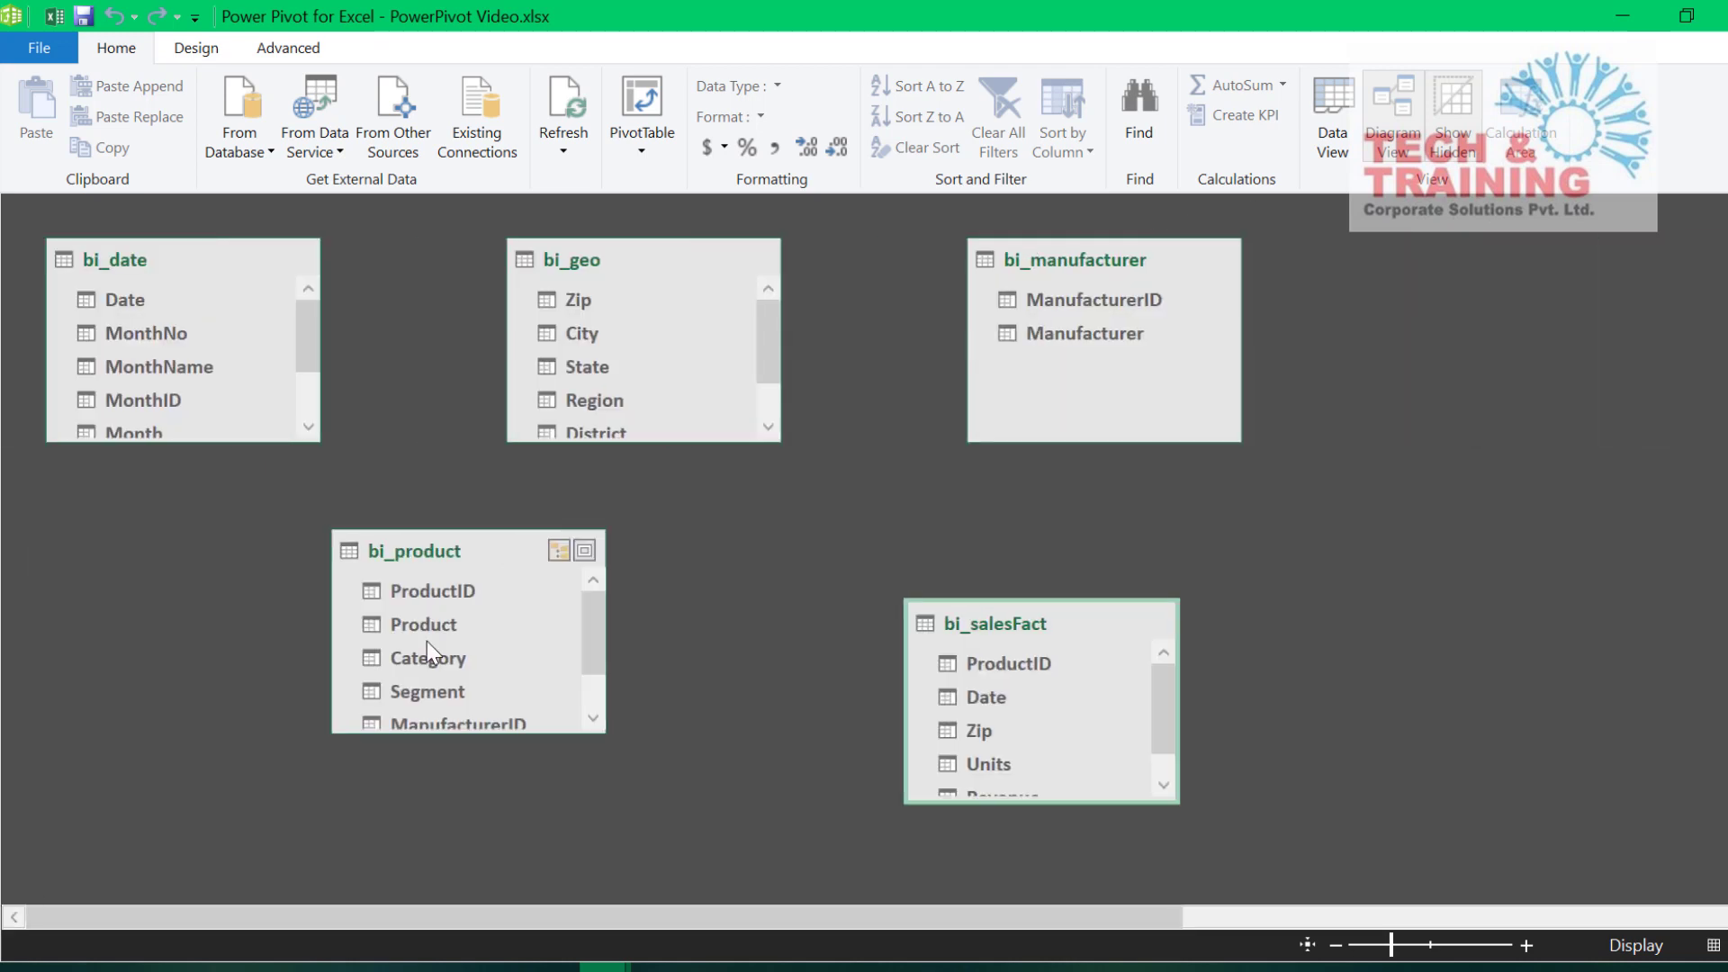
pyautogui.moveTo(404, 558); pyautogui.dragTo(535, 614)
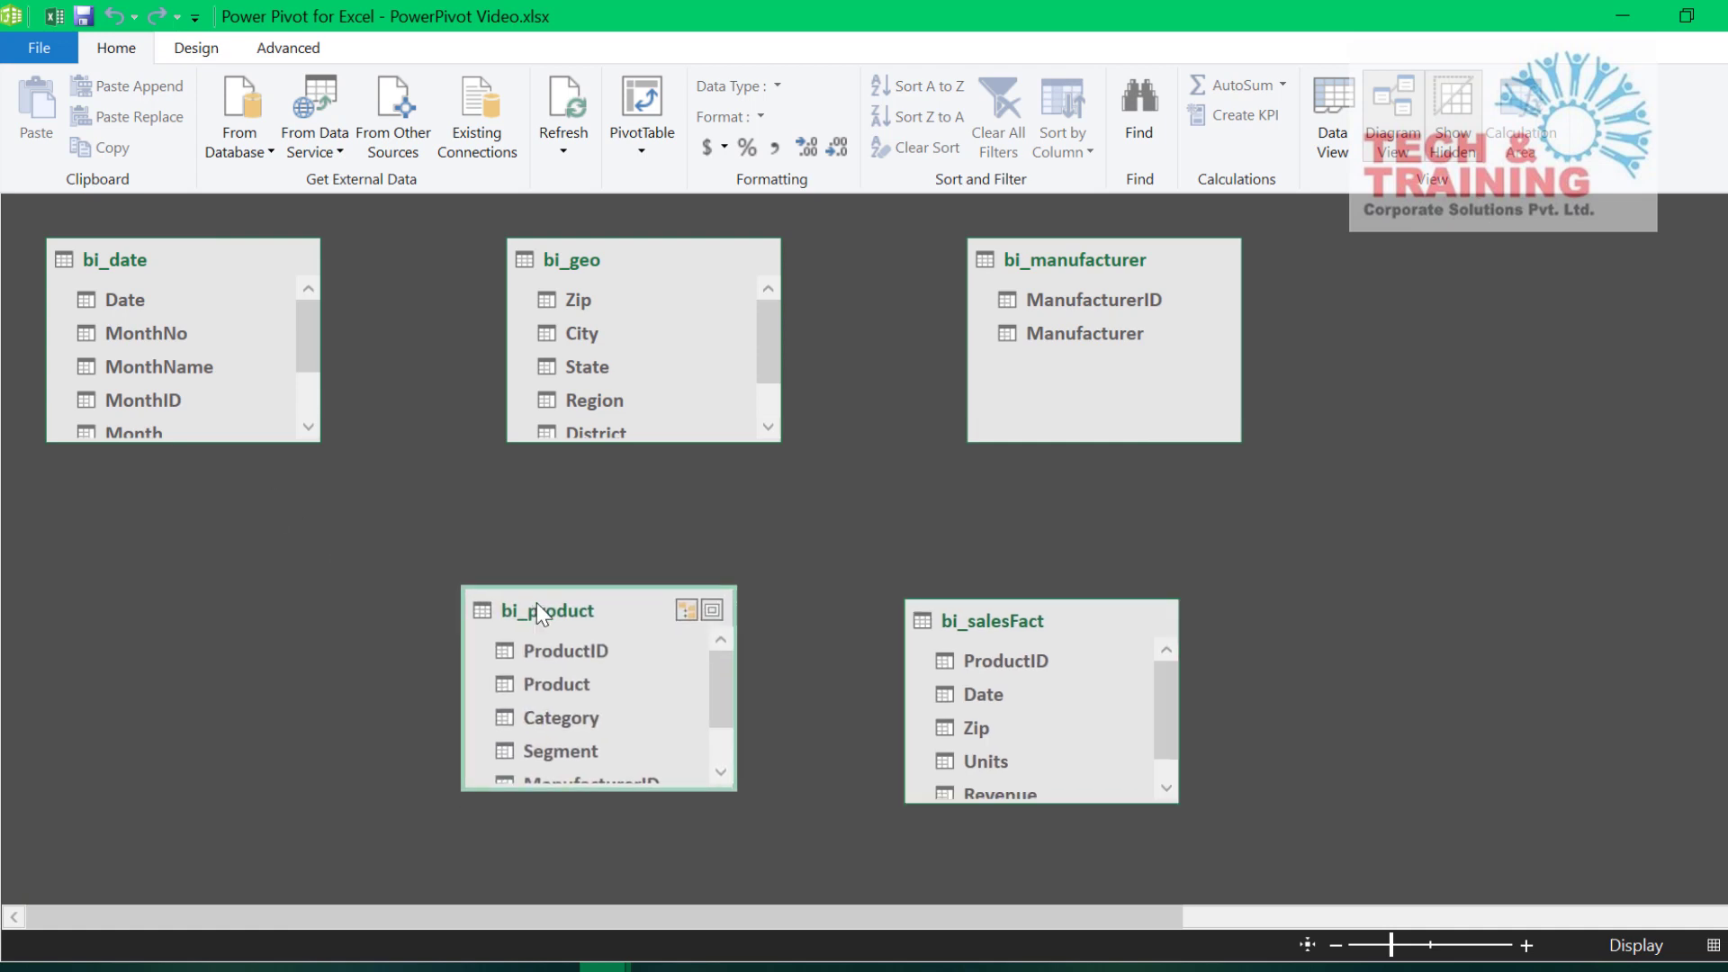
pyautogui.moveTo(1011, 609); pyautogui.dragTo(969, 563)
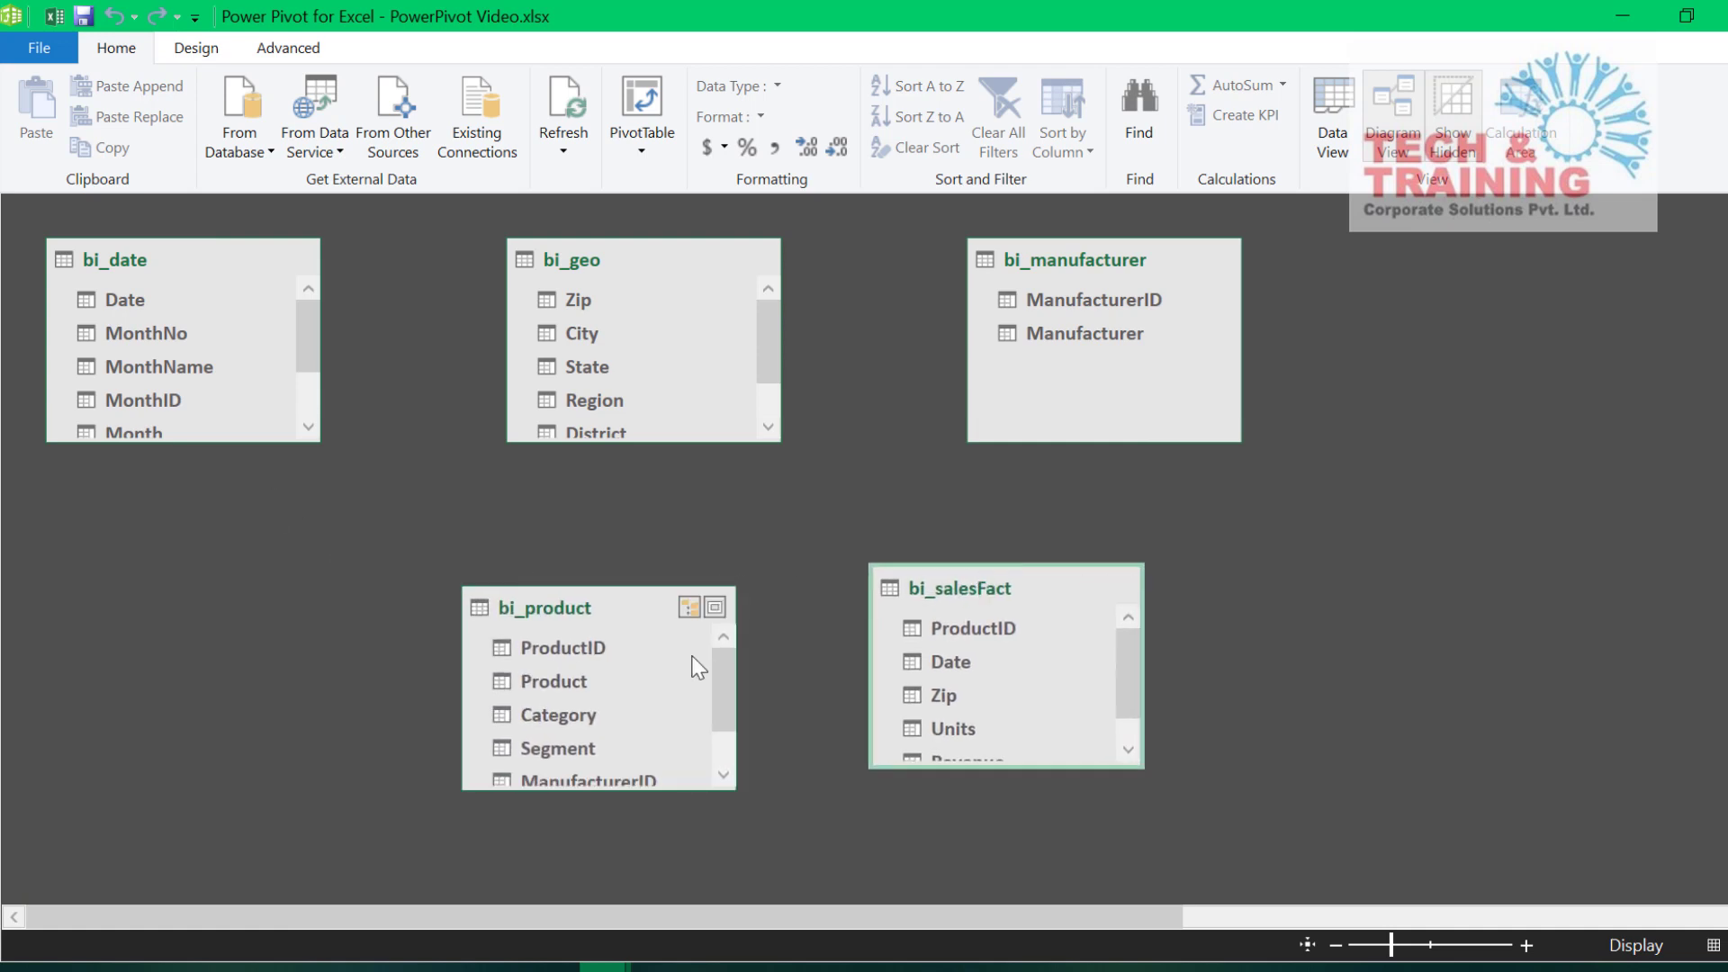
pyautogui.moveTo(617, 603); pyautogui.dragTo(619, 581)
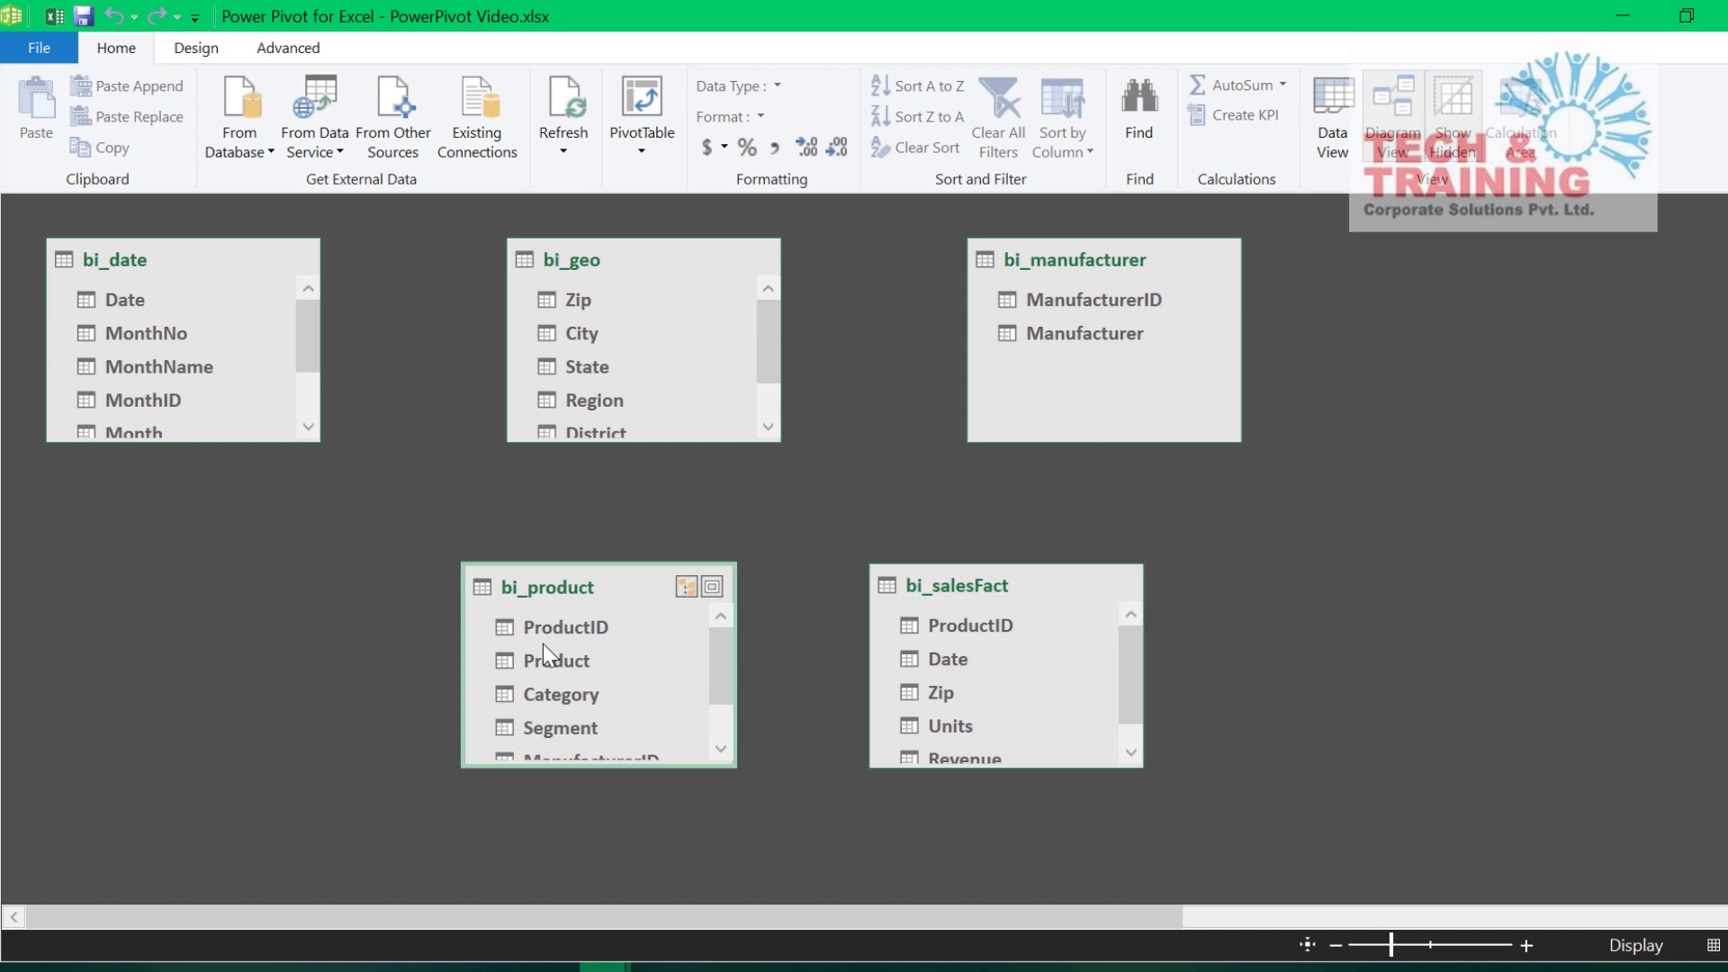
# Relate bi_product to bi_salesFact one-to-many on ProductID
pyautogui.moveTo(571, 629); pyautogui.dragTo(992, 635)
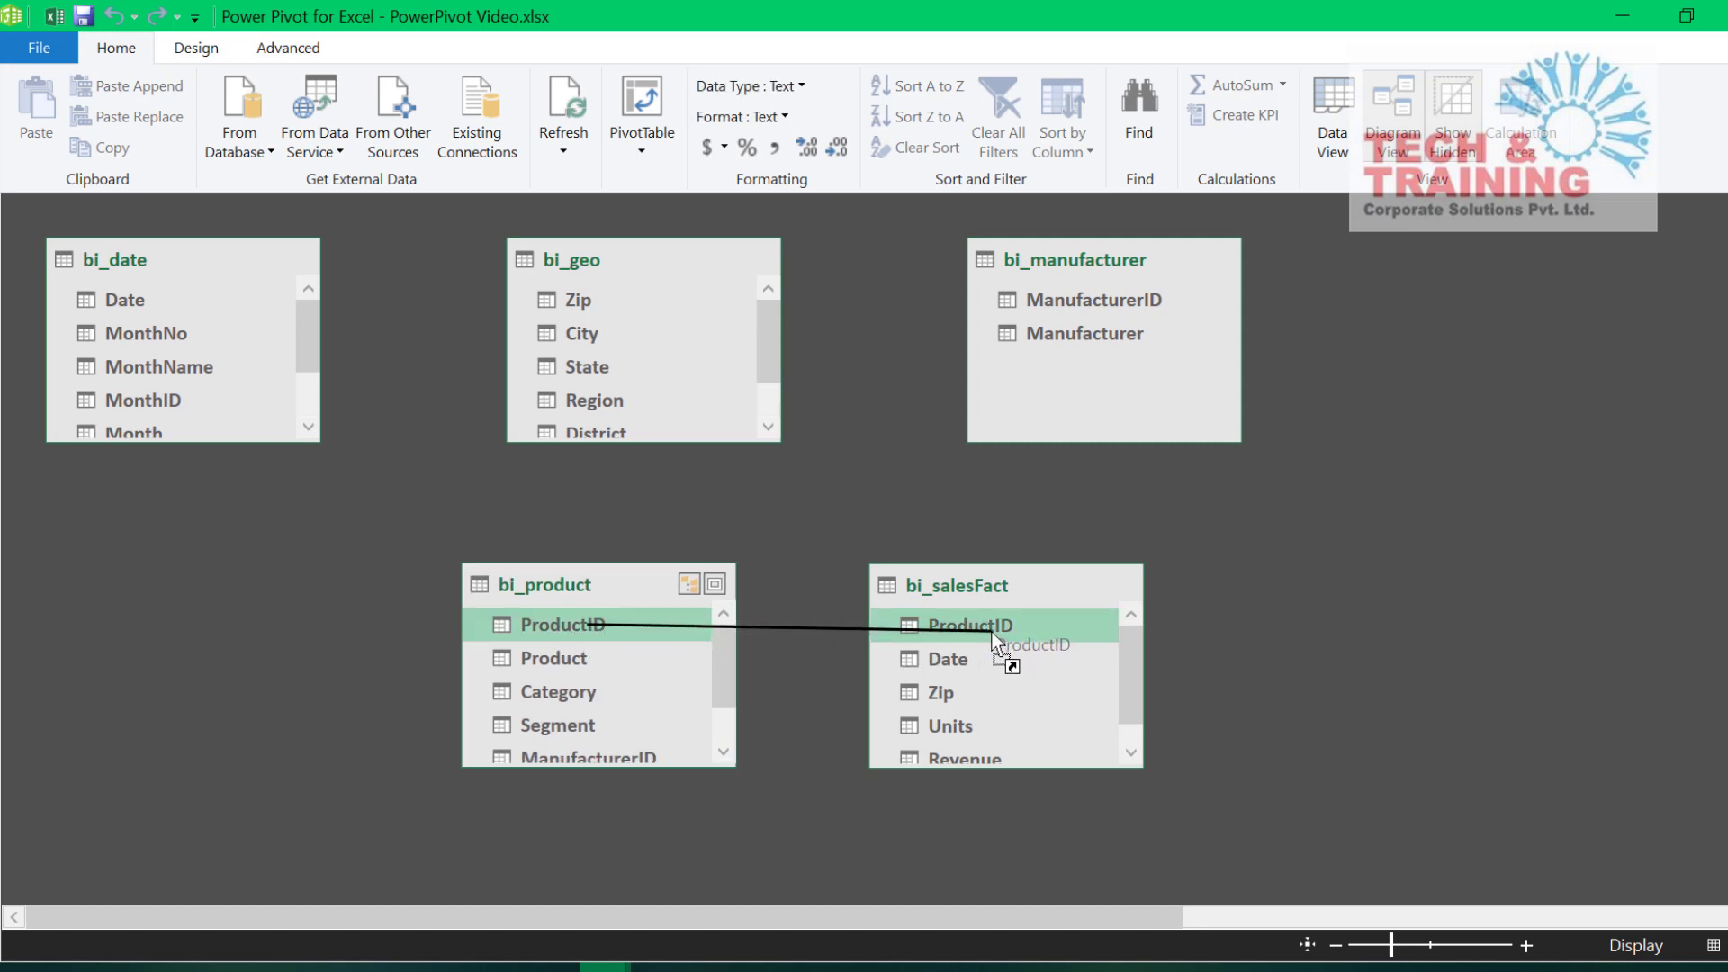
pyautogui.moveTo(993, 641); pyautogui.dragTo(994, 641)
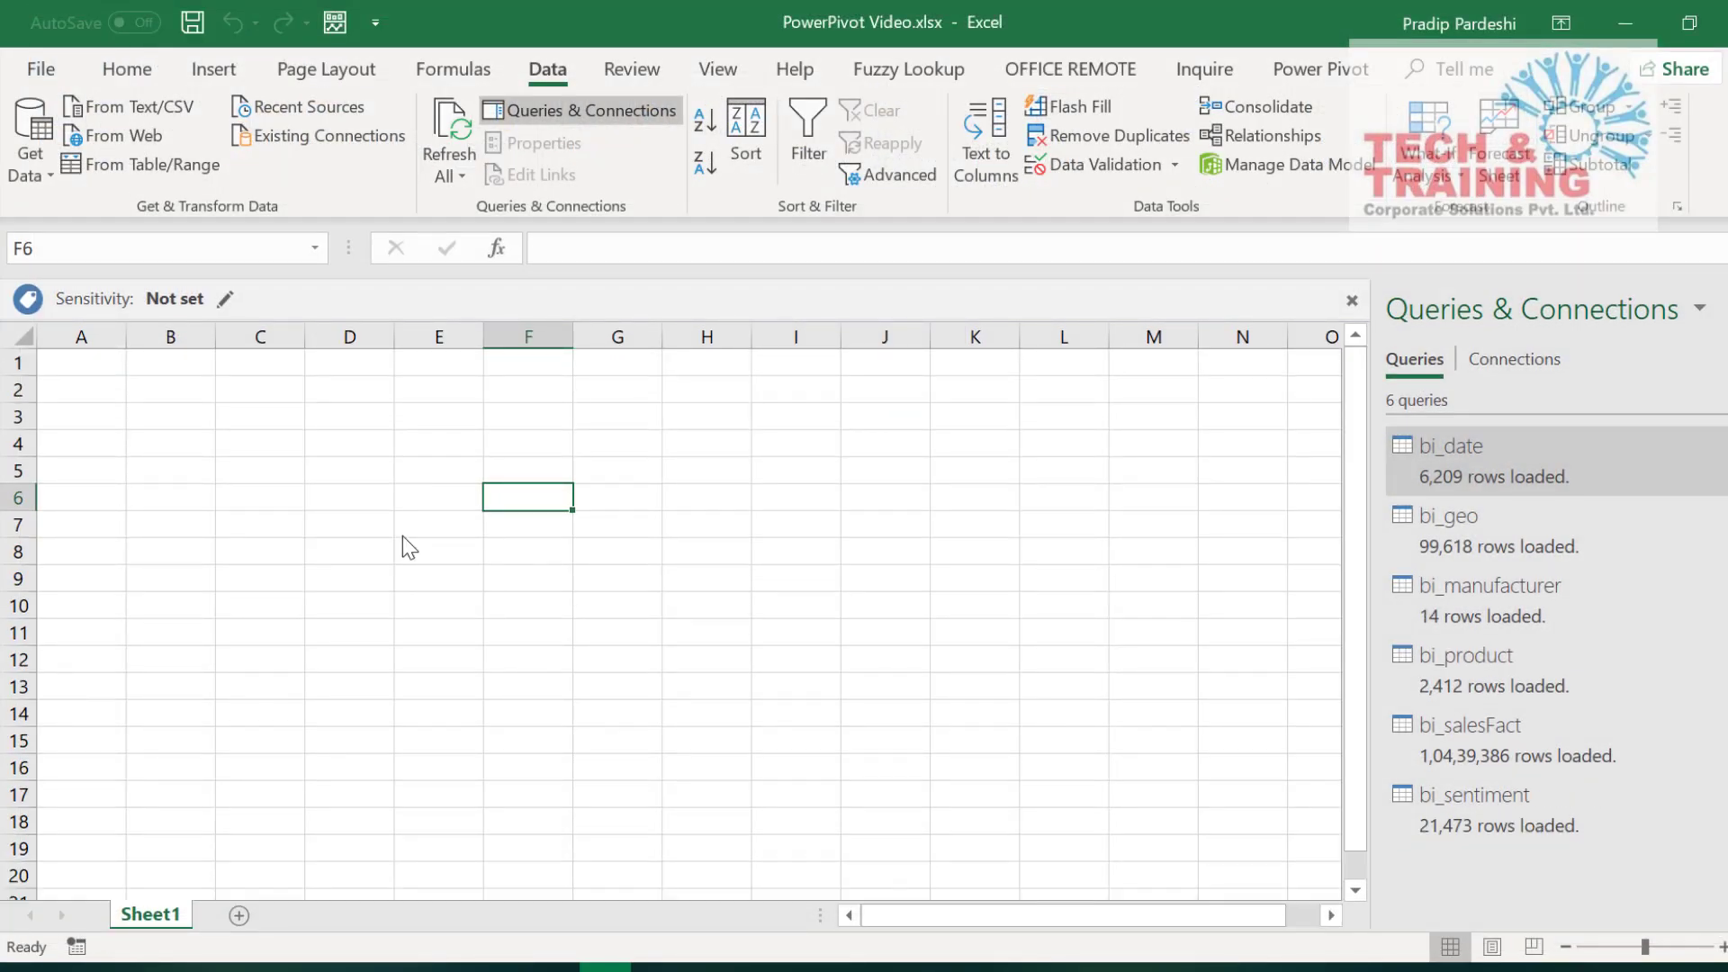
# Select cell A1 and start a new PivotTable from the Insert ribbon
pyautogui.click(81, 362)
pyautogui.click(214, 70)
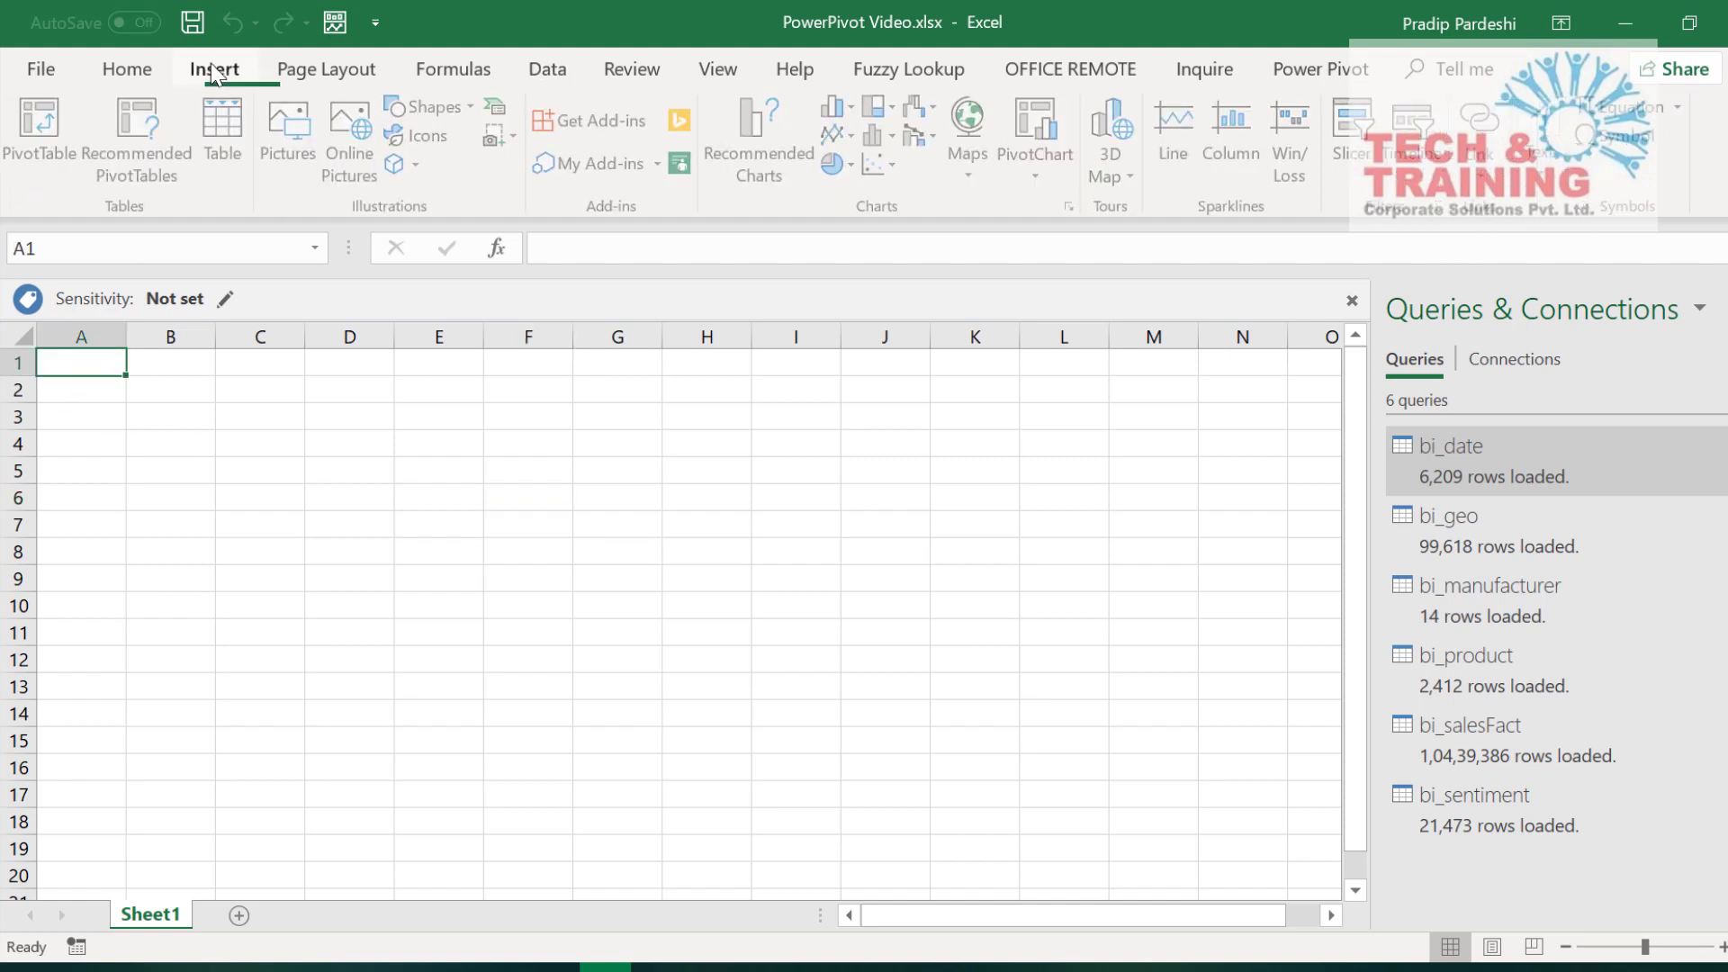
pyautogui.click(40, 136)
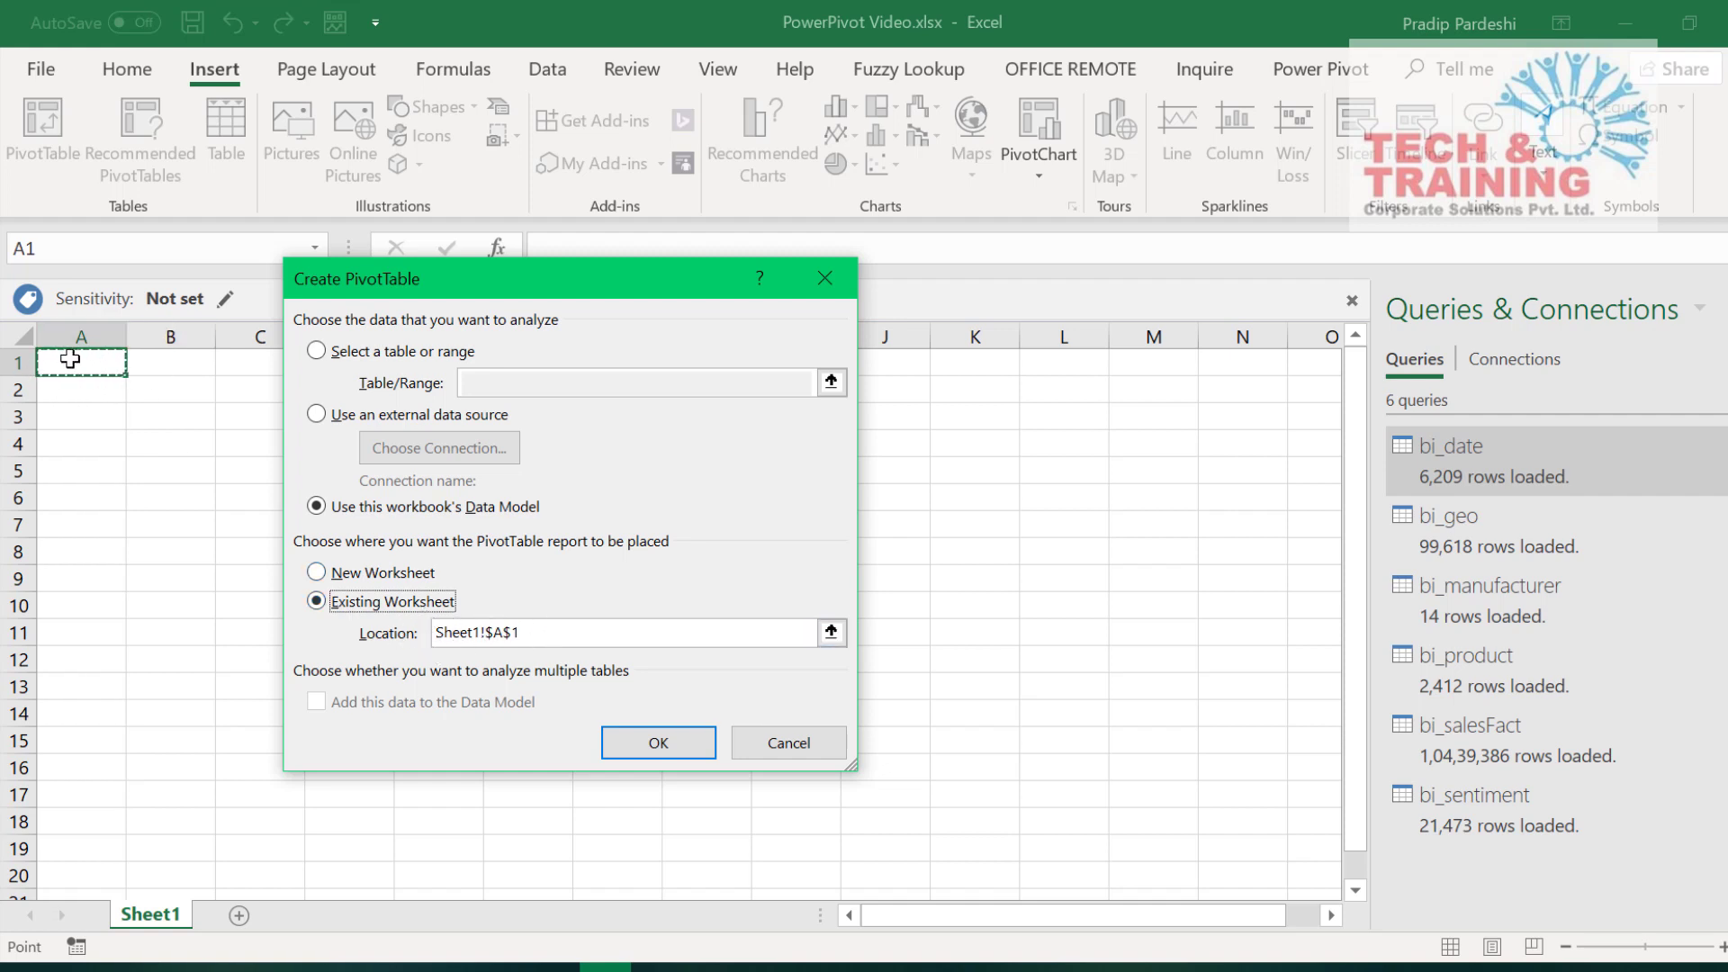
# Create the Data Model PivotTable summing bi_salesFact Revenue by bi_product Category, then Segment
pyautogui.click(646, 748)
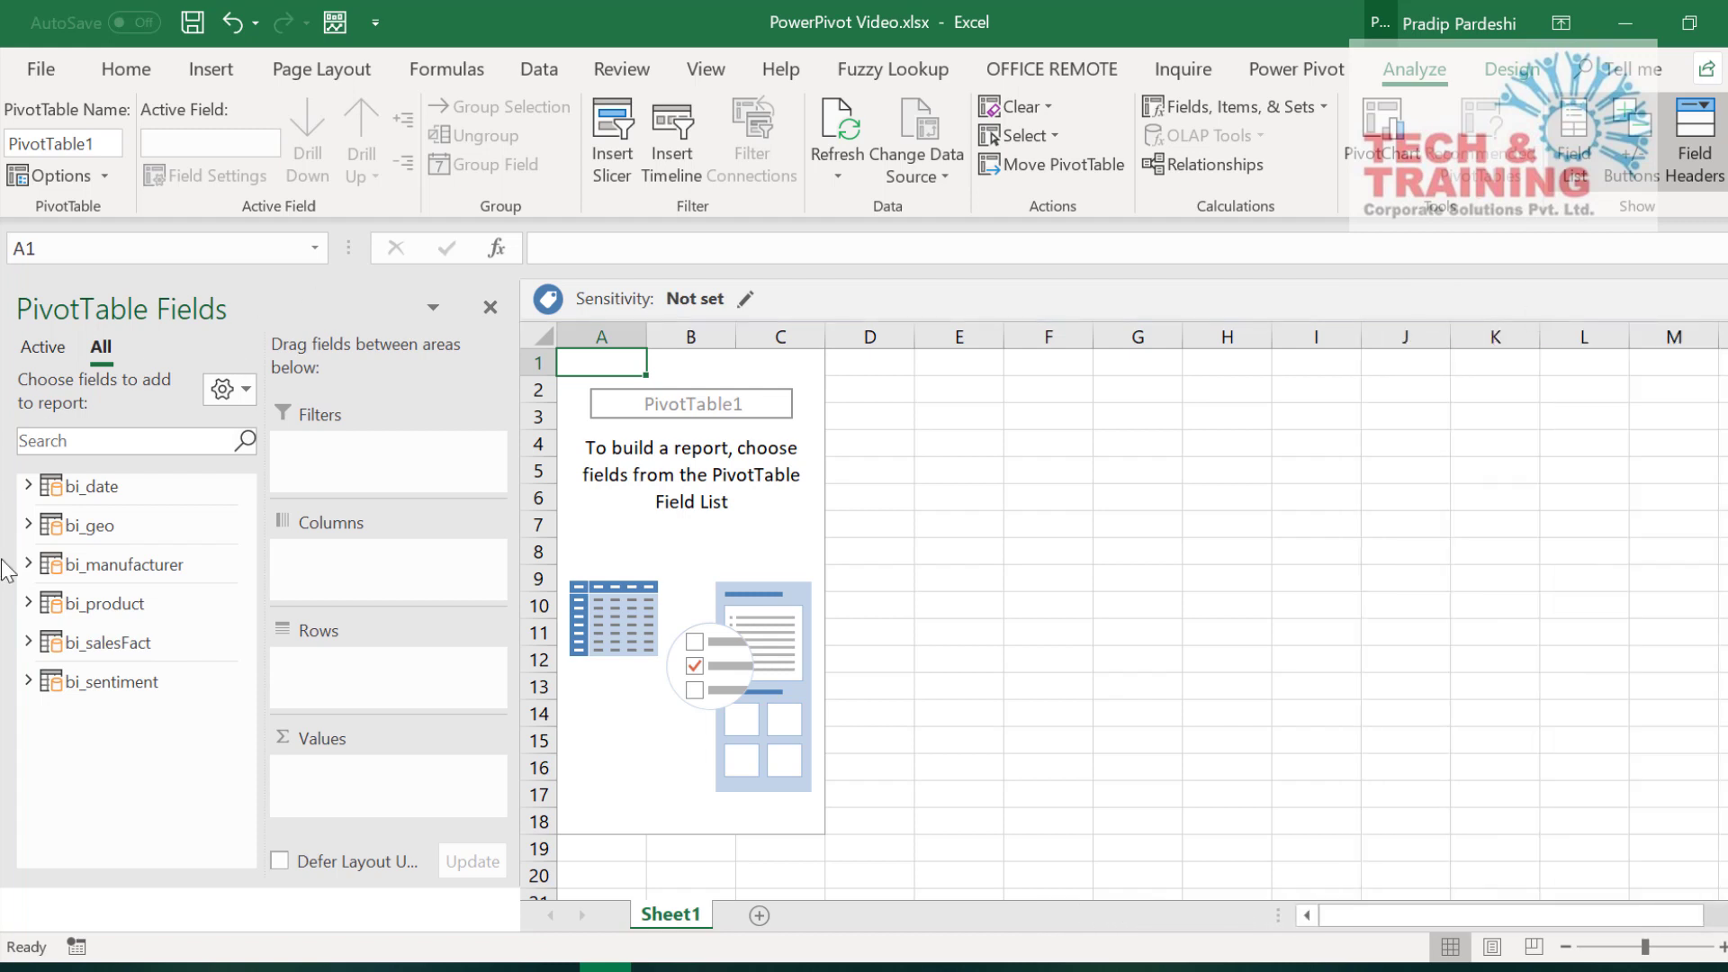
pyautogui.click(29, 600)
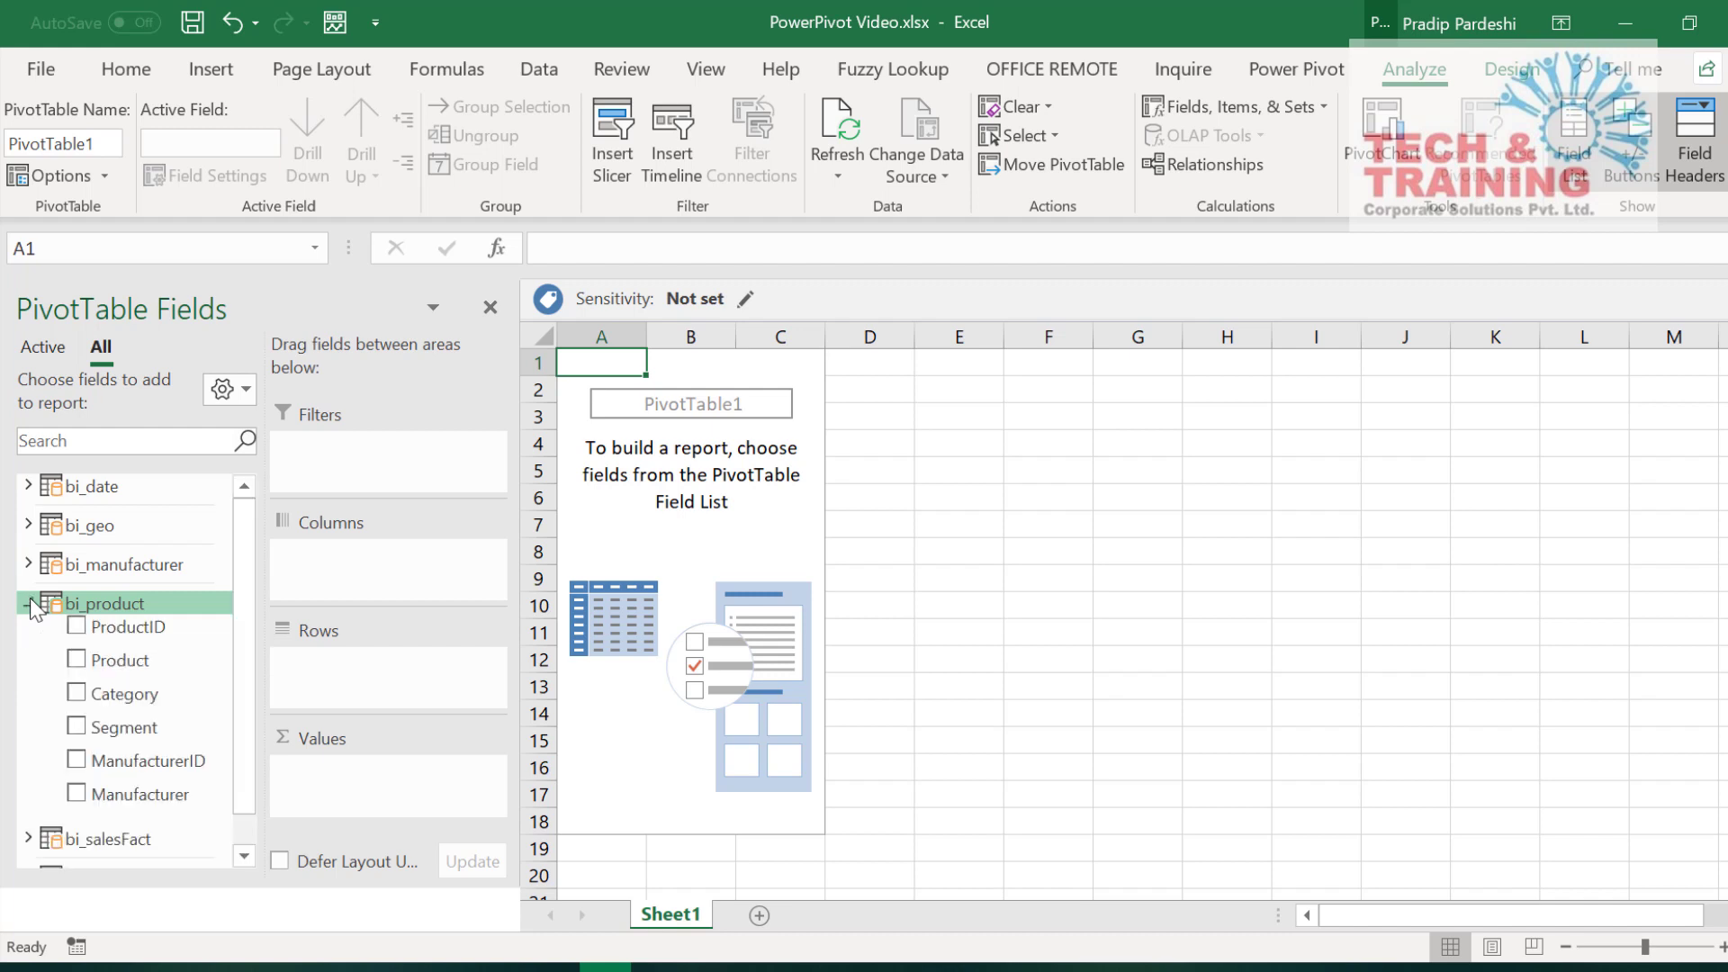
pyautogui.click(72, 695)
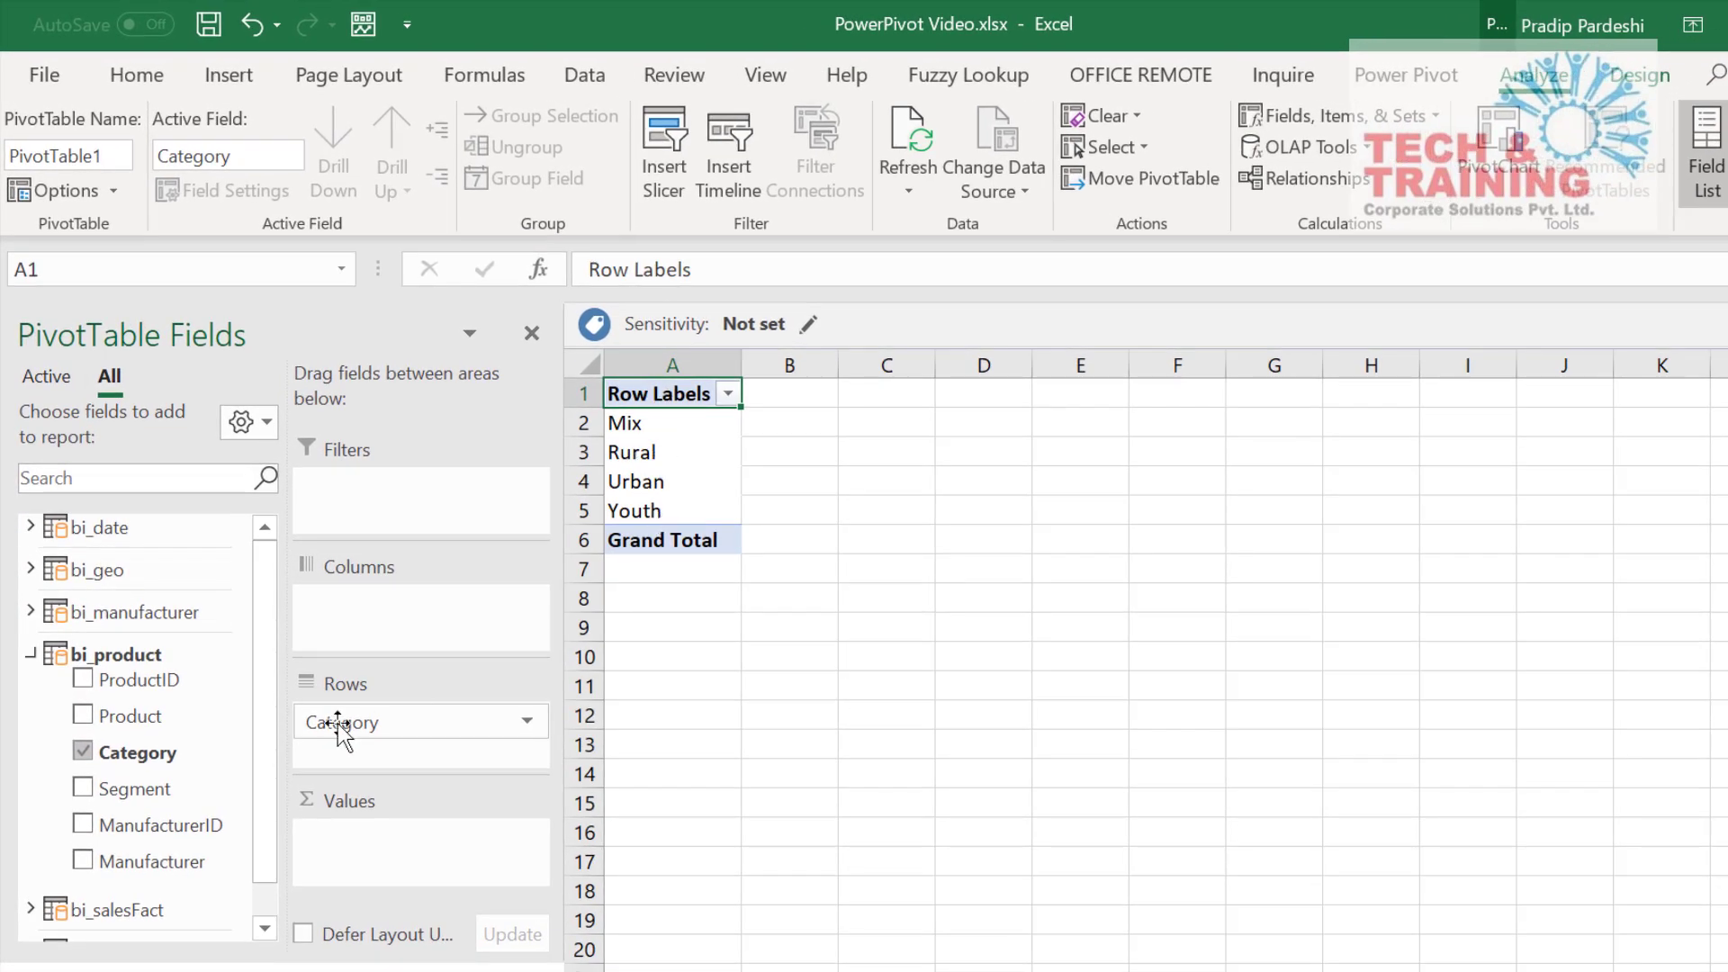
pyautogui.click(38, 909)
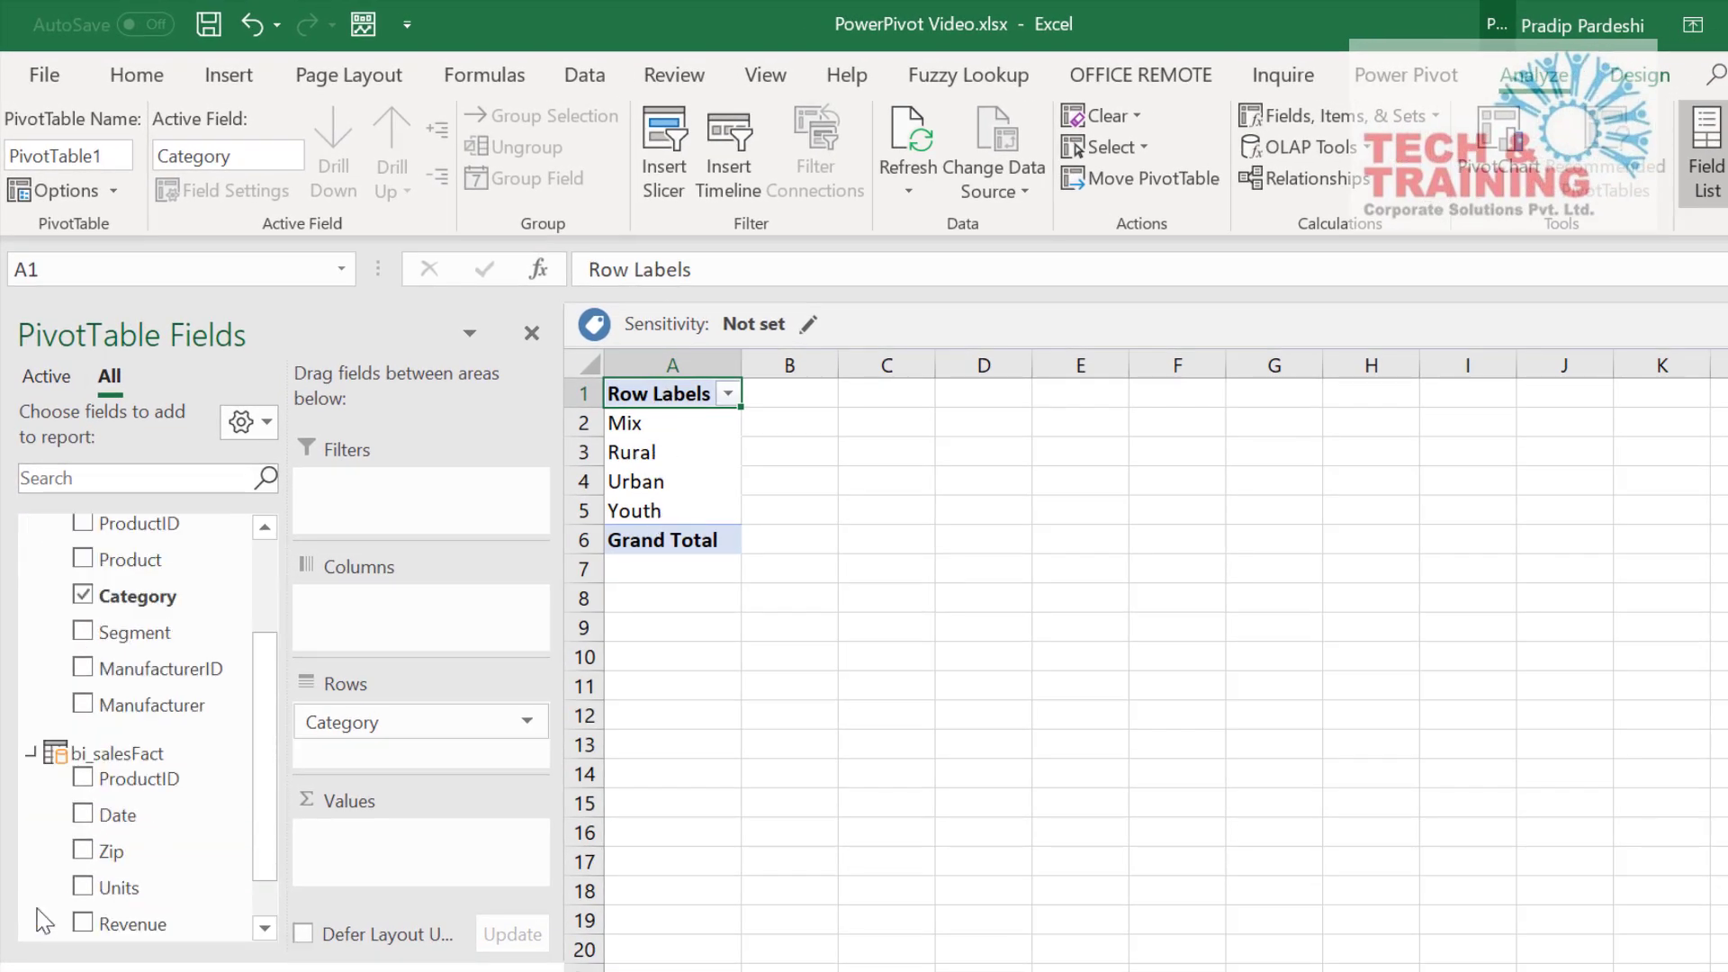
pyautogui.moveTo(104, 921); pyautogui.dragTo(405, 846)
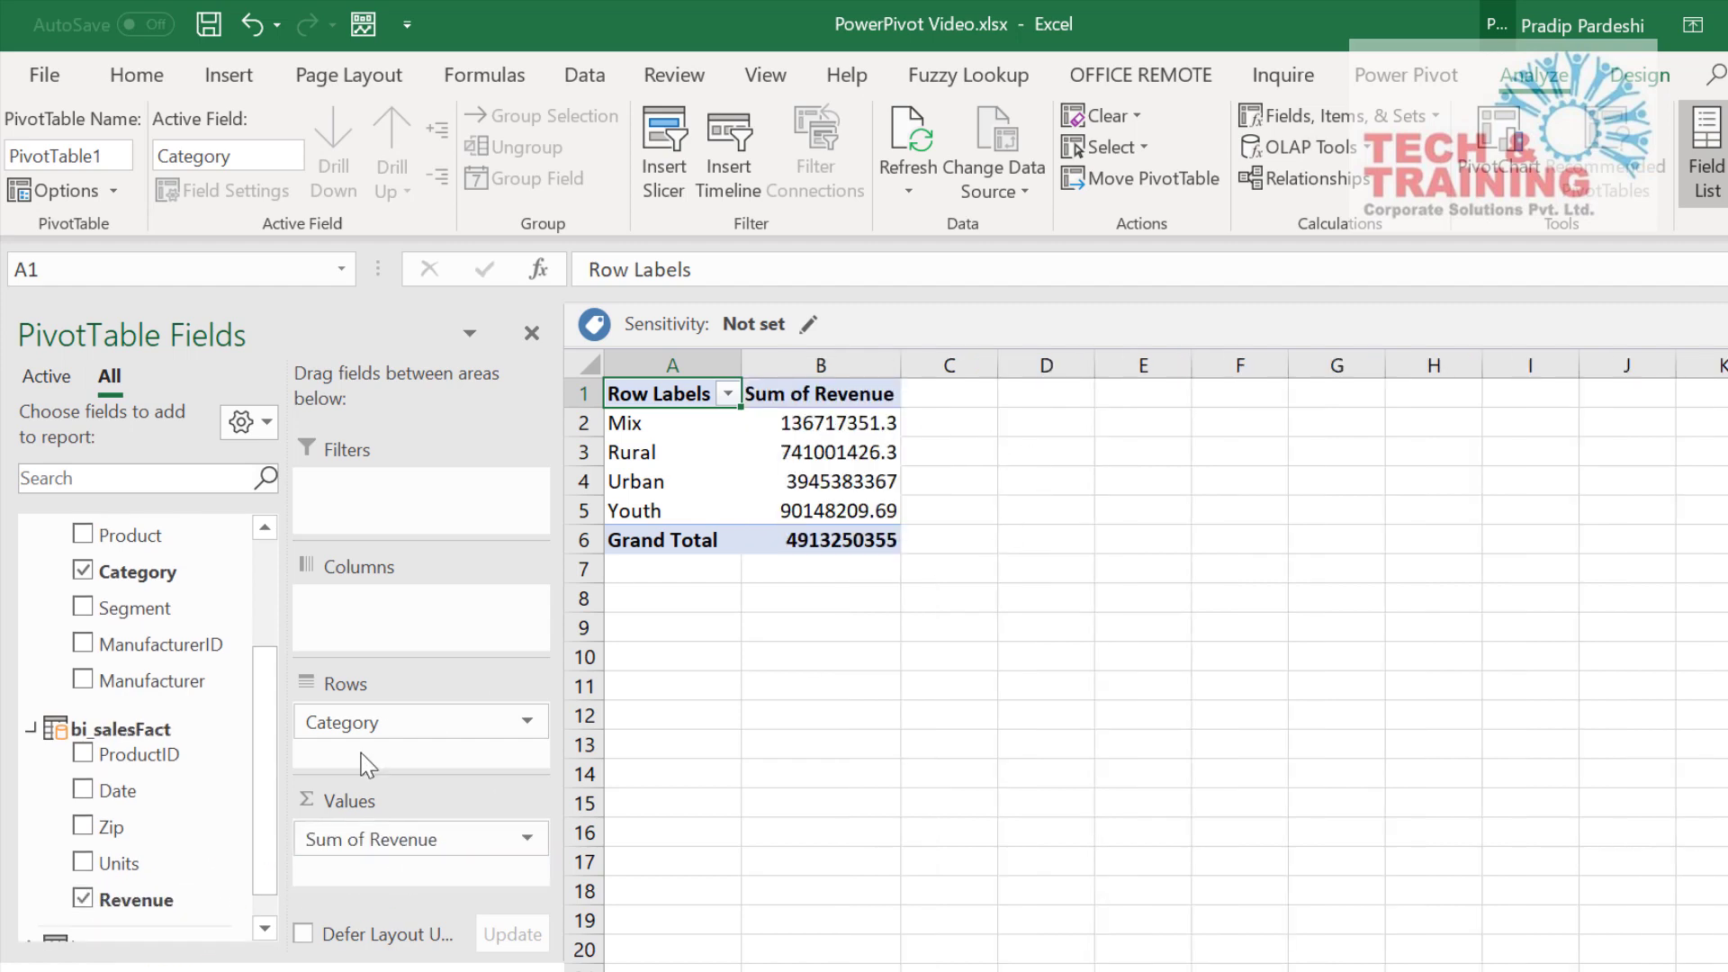
pyautogui.scroll(-1, 263, 810)
pyautogui.scroll(4, 263, 810)
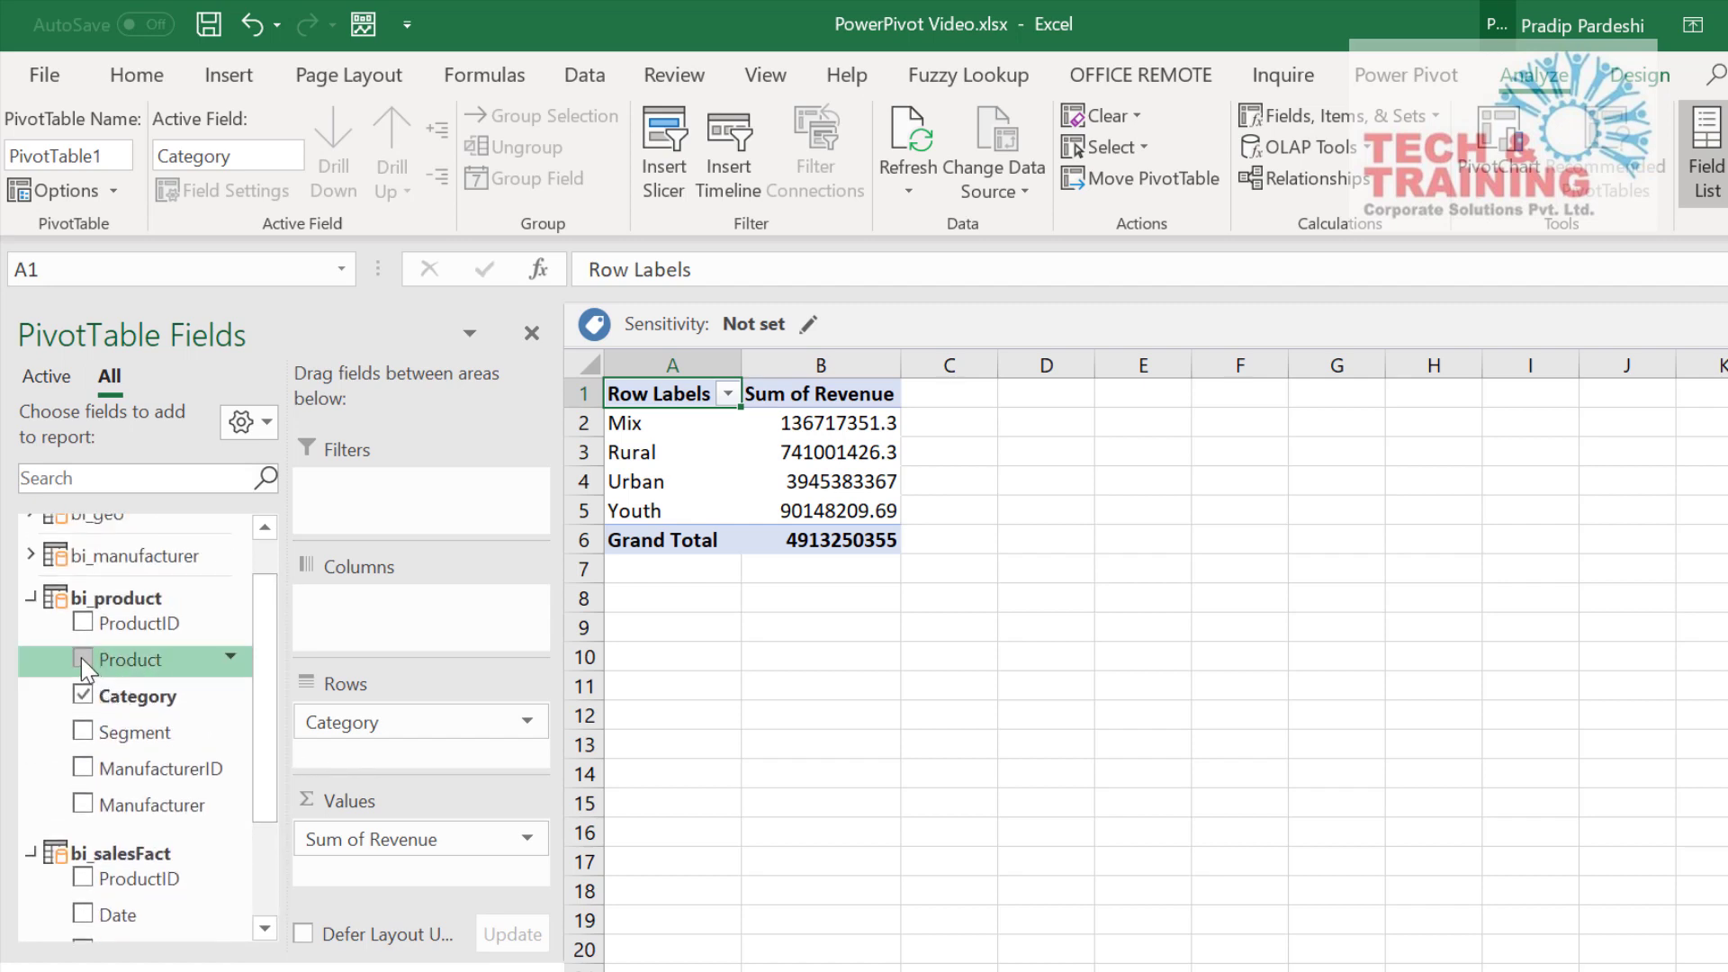
pyautogui.click(84, 734)
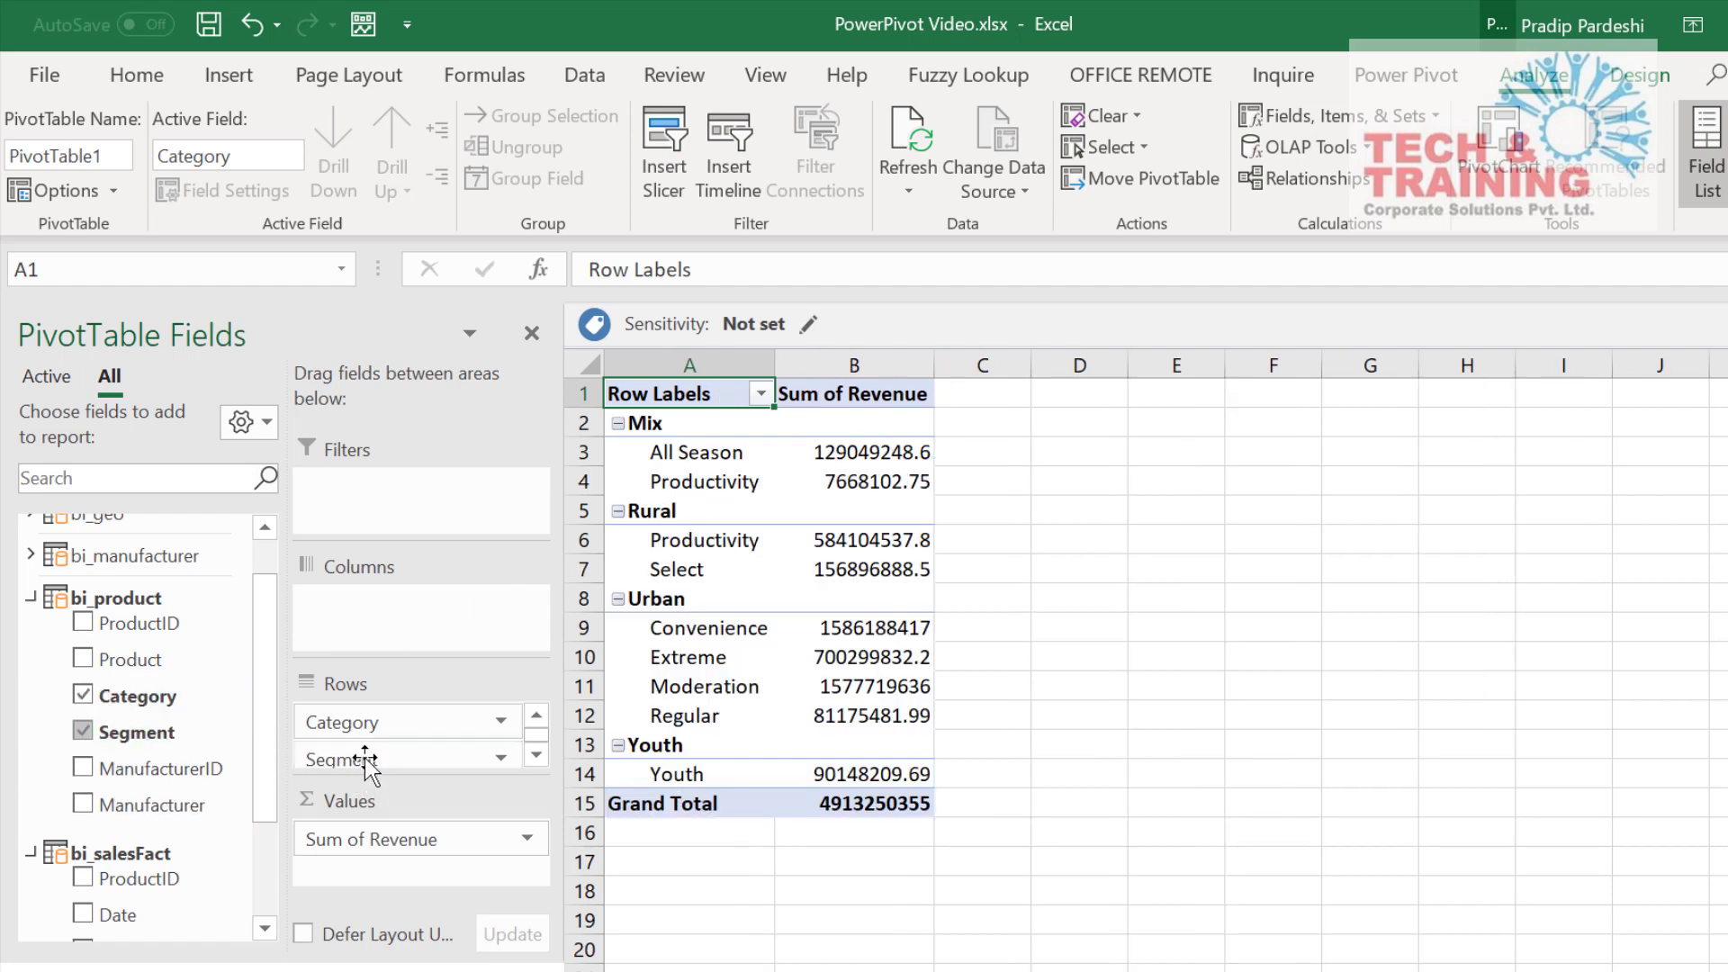
# Pivot the revenue report: Segment as filter, Manufacturer in rows, Category in columns
pyautogui.moveTo(386, 763); pyautogui.dragTo(439, 630)
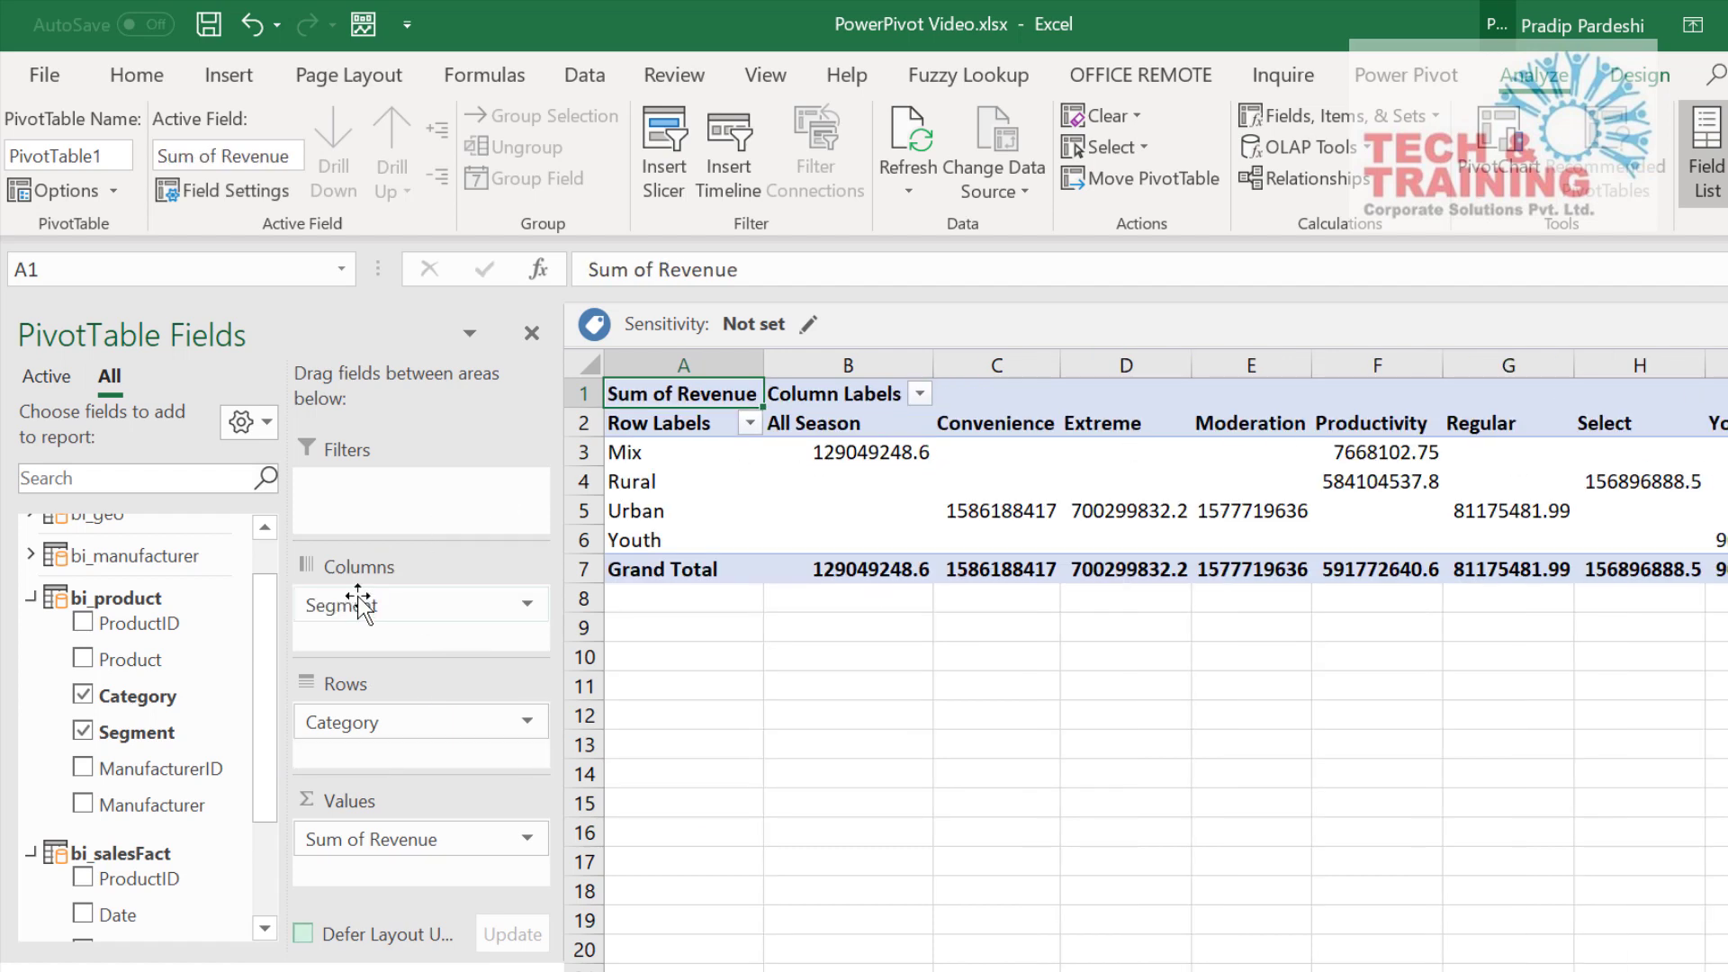
pyautogui.moveTo(359, 596); pyautogui.dragTo(360, 509)
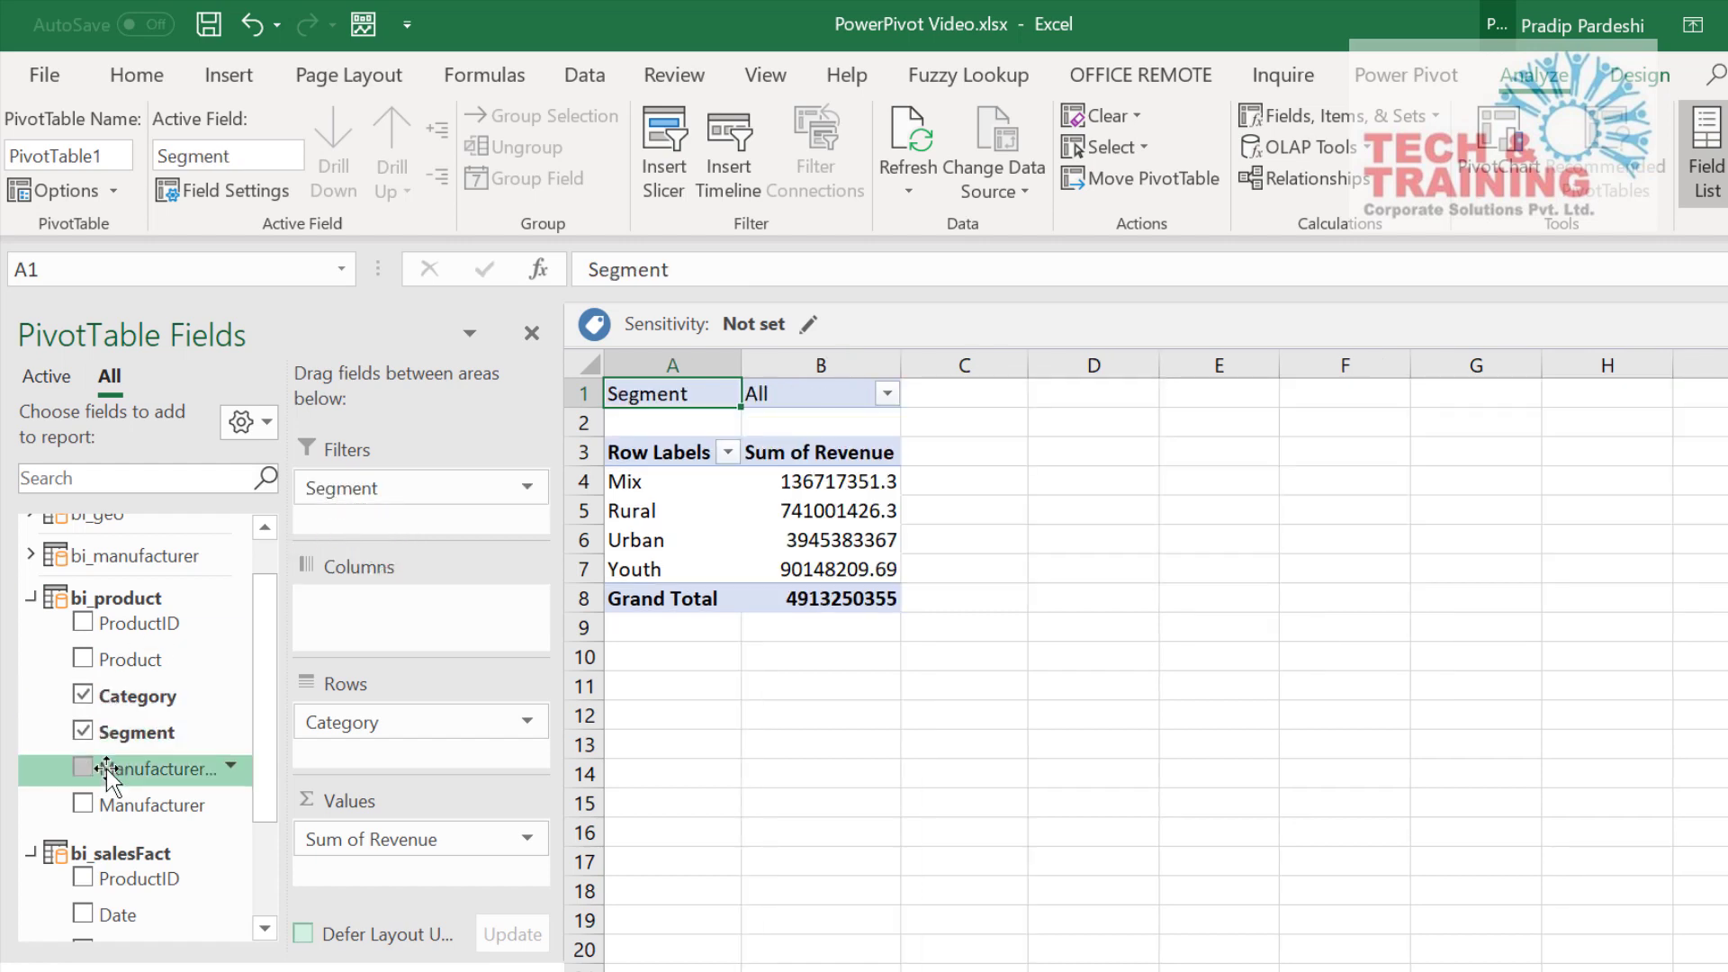
pyautogui.moveTo(148, 805)
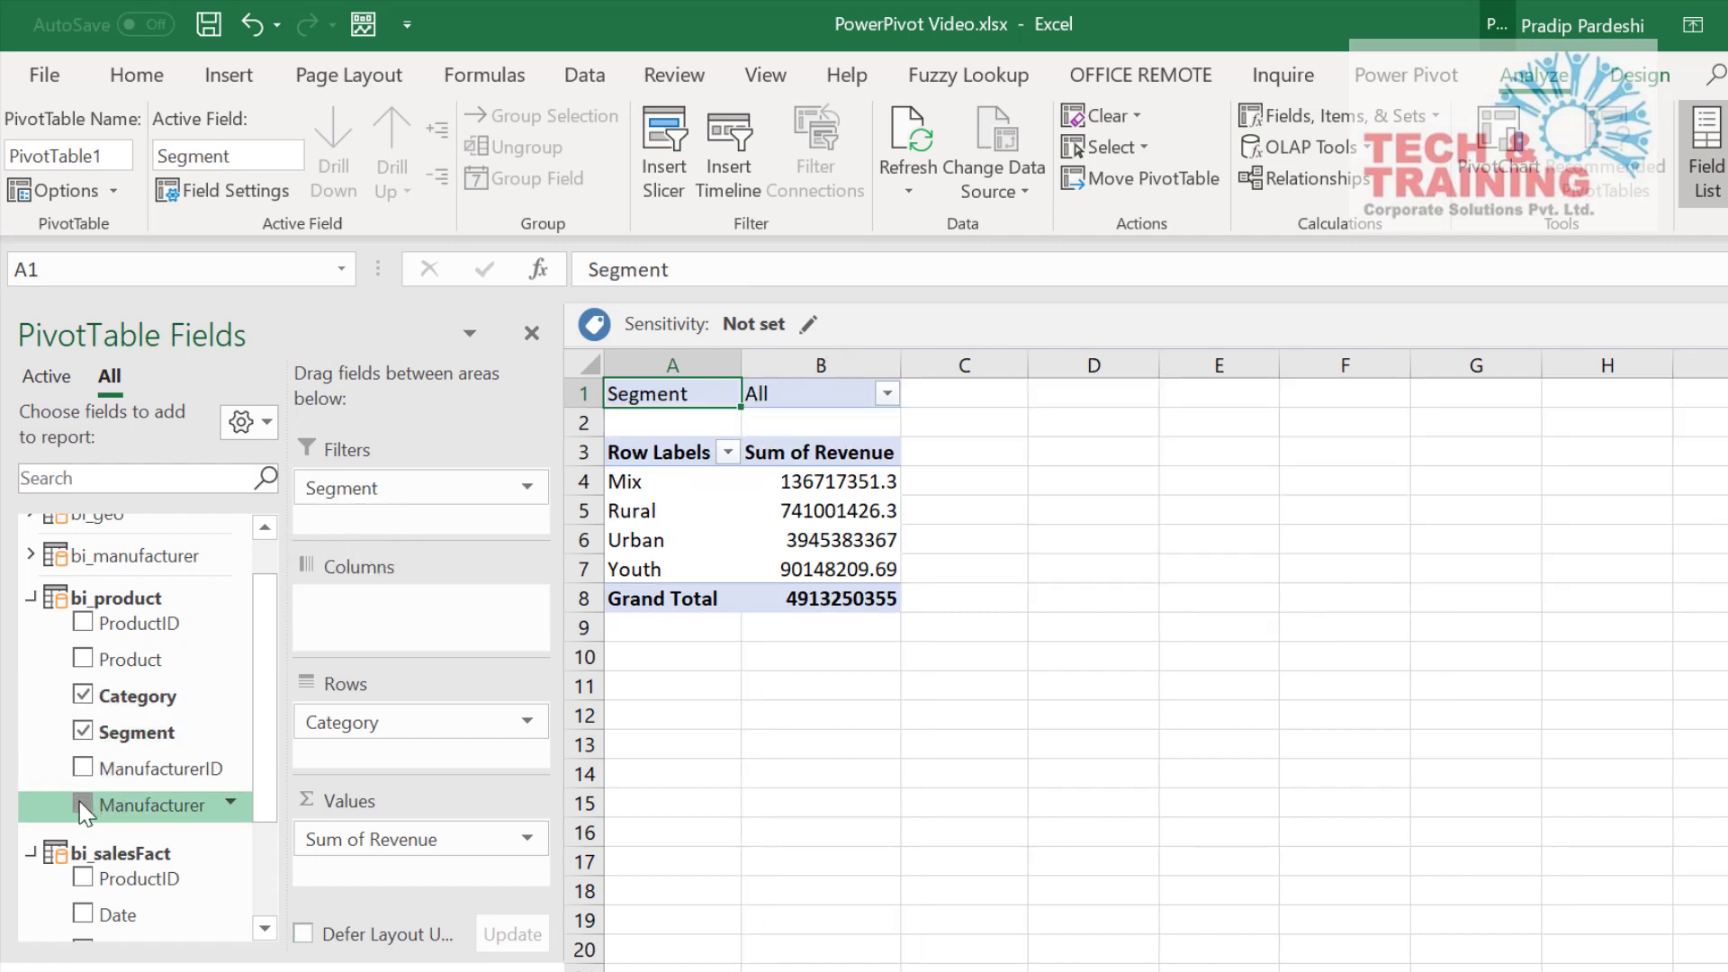
pyautogui.moveTo(83, 808); pyautogui.dragTo(378, 766)
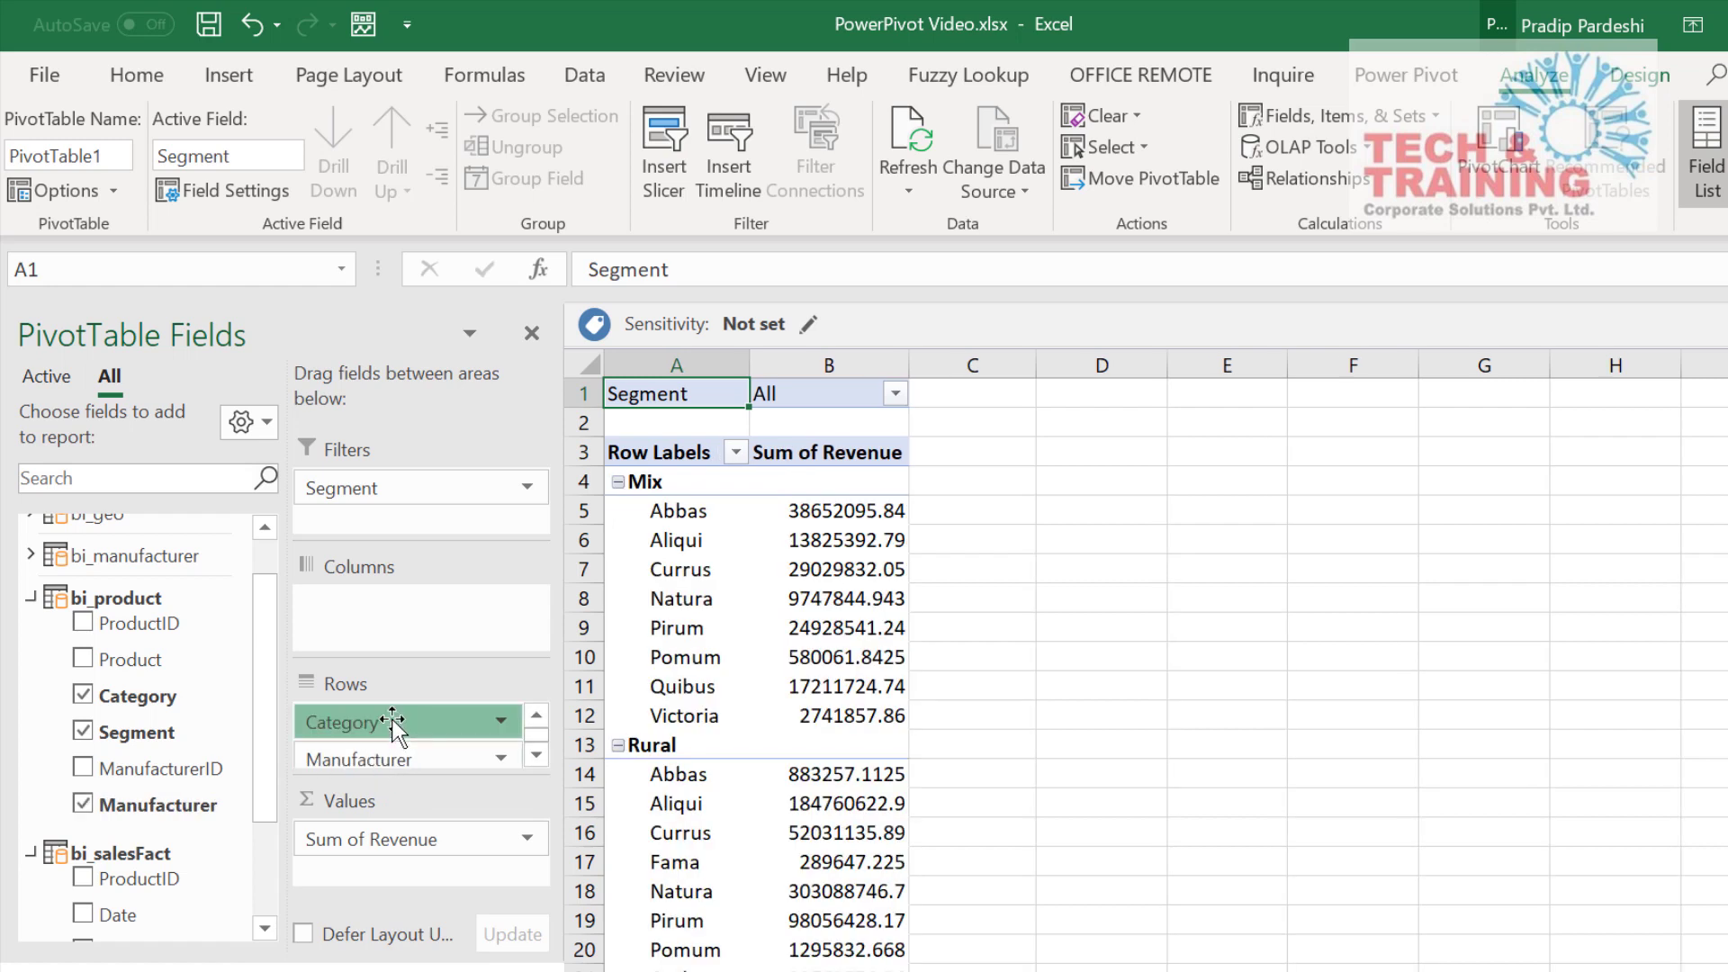
pyautogui.moveTo(392, 720)
pyautogui.mouseDown()
pyautogui.moveTo(393, 619)
pyautogui.moveTo(414, 629)
pyautogui.mouseUp()
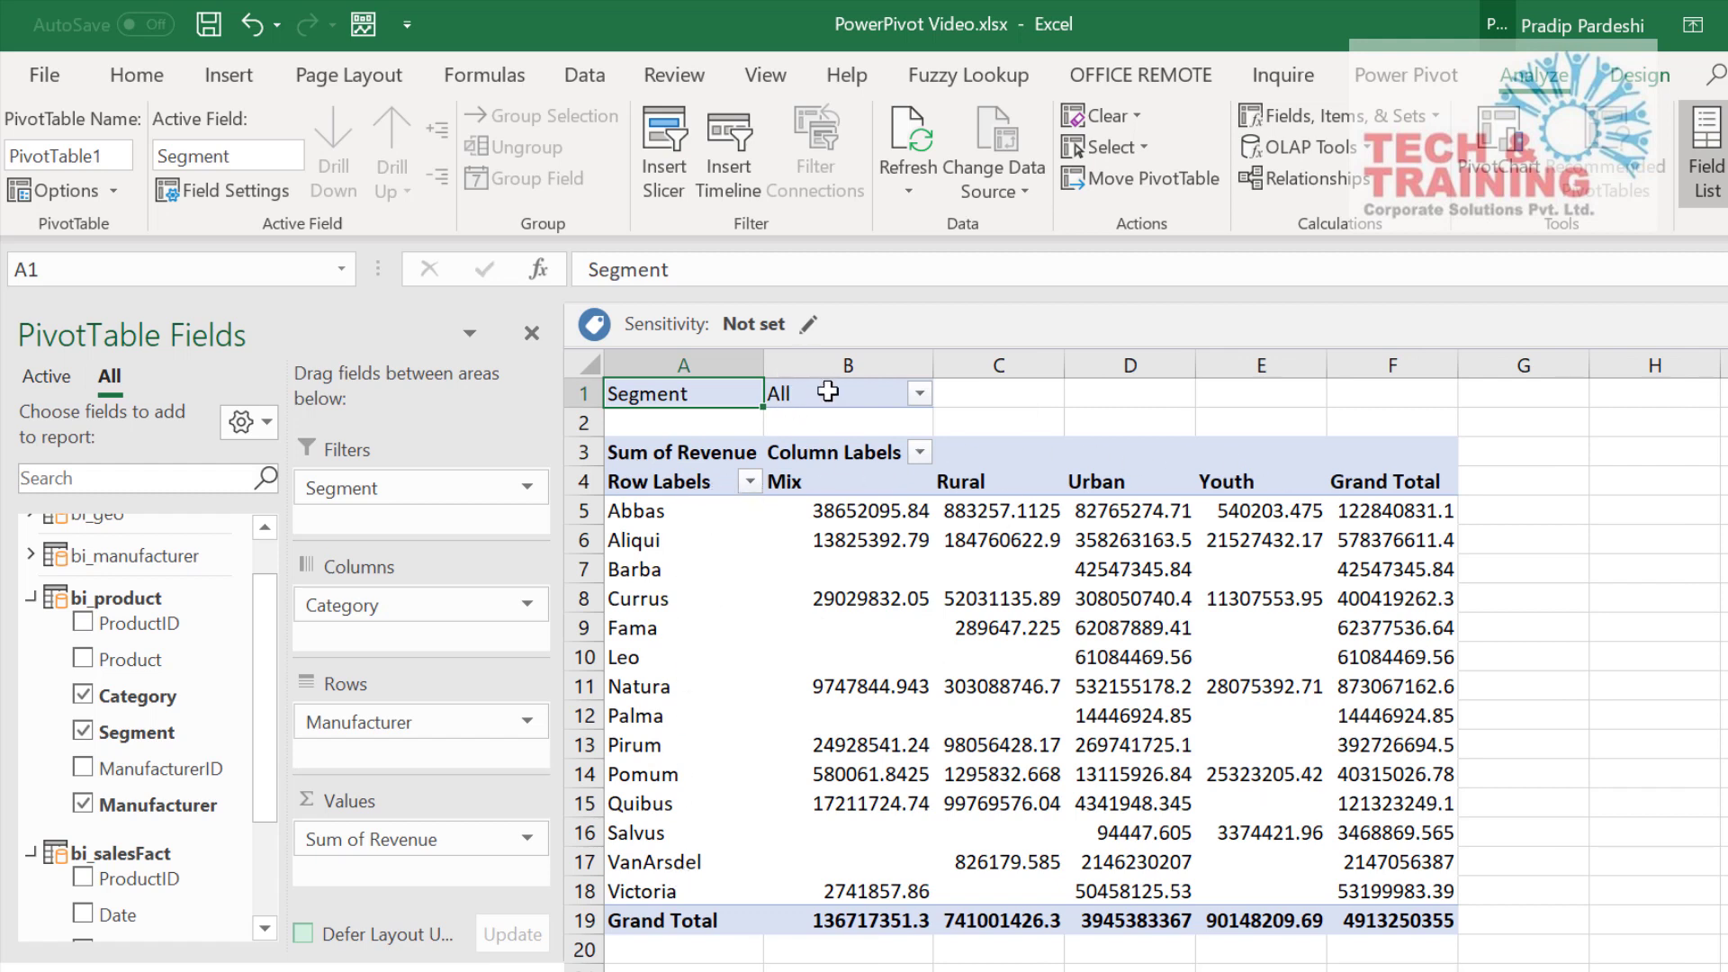
# Inspect the Natura Urban revenue cells, then bring up the Data ribbon
pyautogui.click(911, 401)
pyautogui.click(1190, 687)
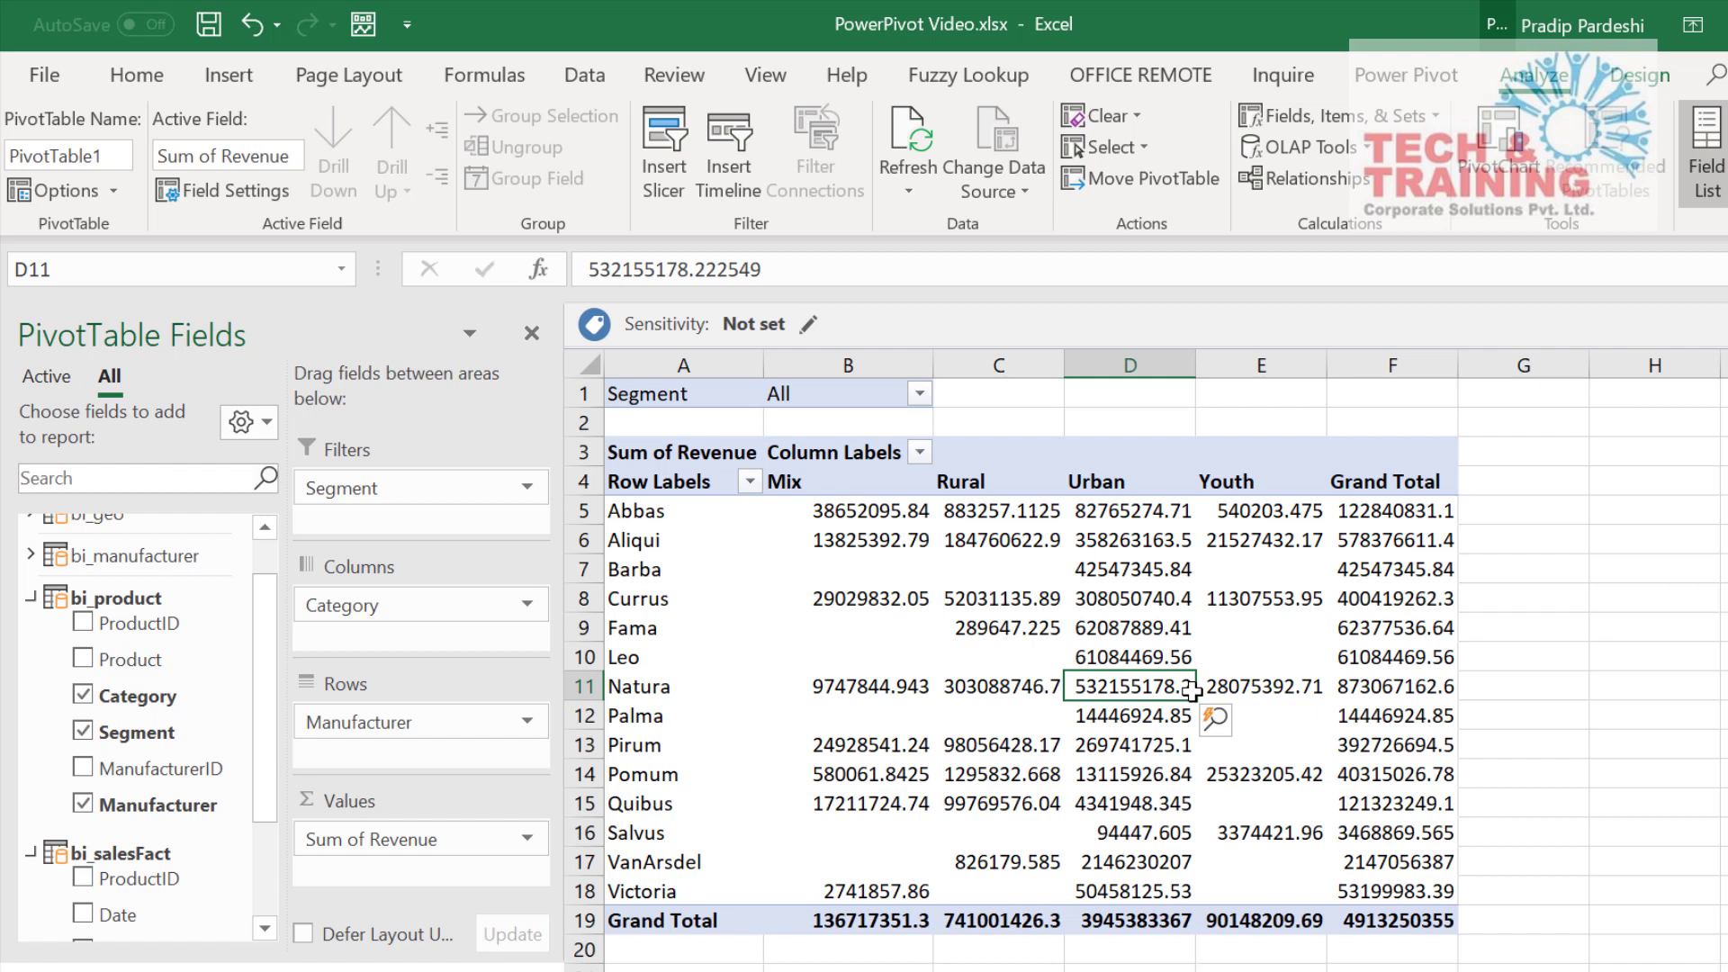
pyautogui.click(1112, 608)
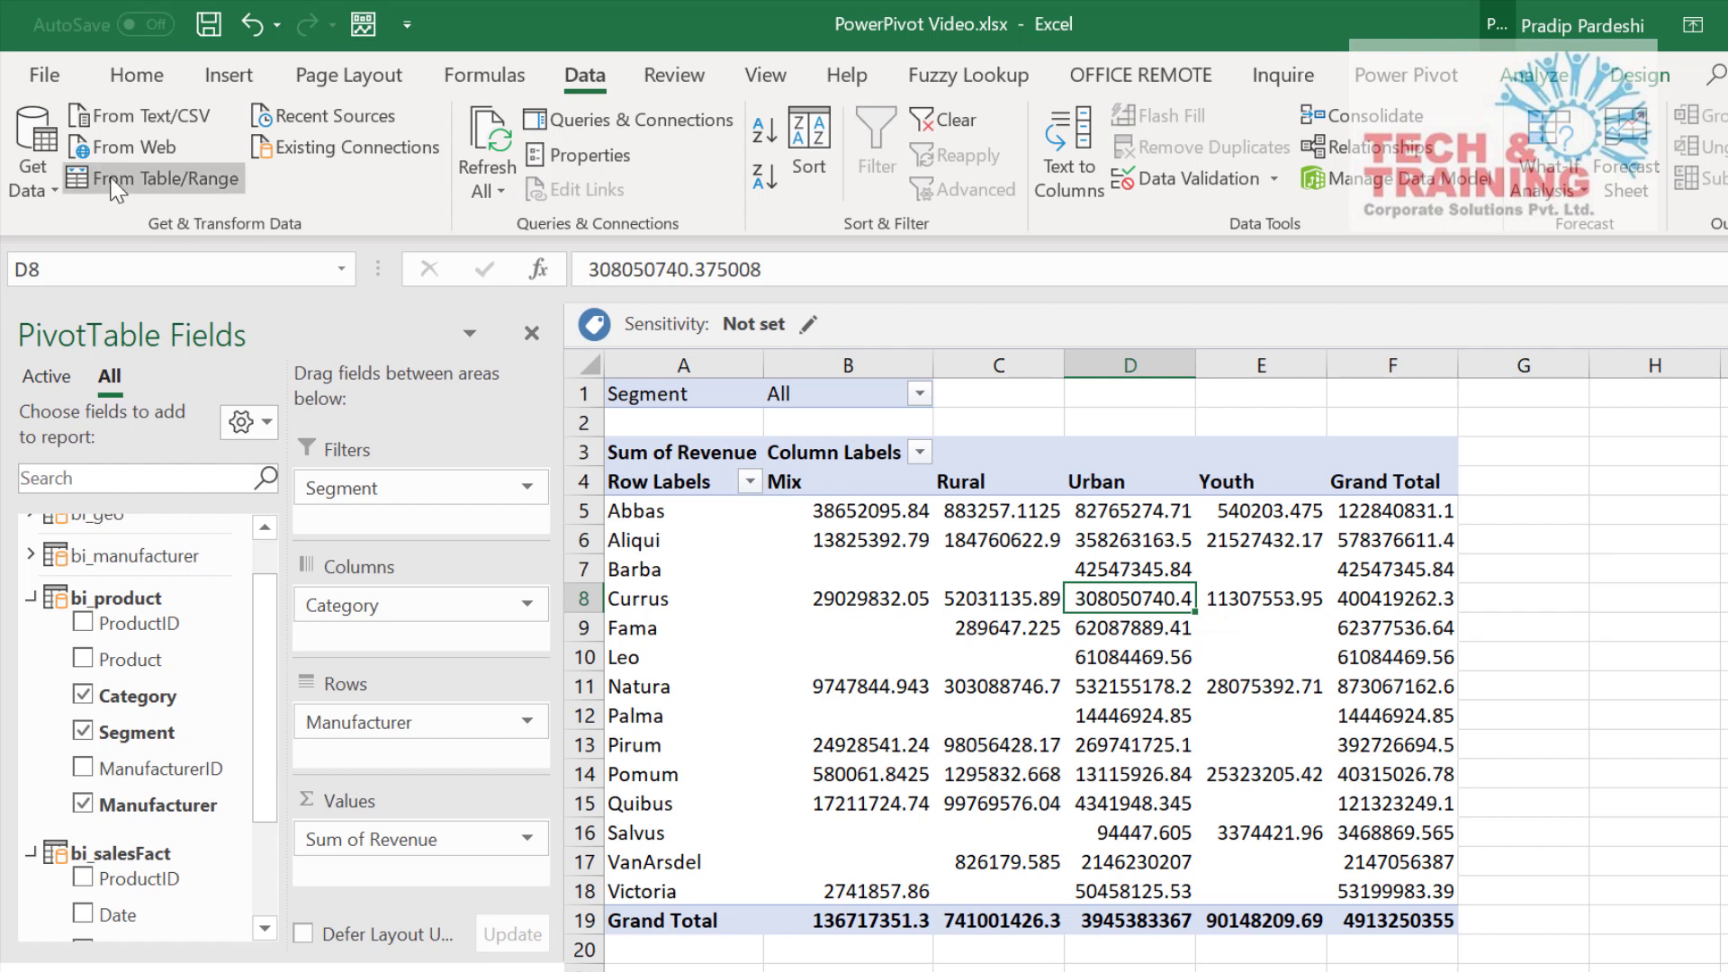
# Open the Get Data menu to show the From Other Sources import options
pyautogui.click(34, 165)
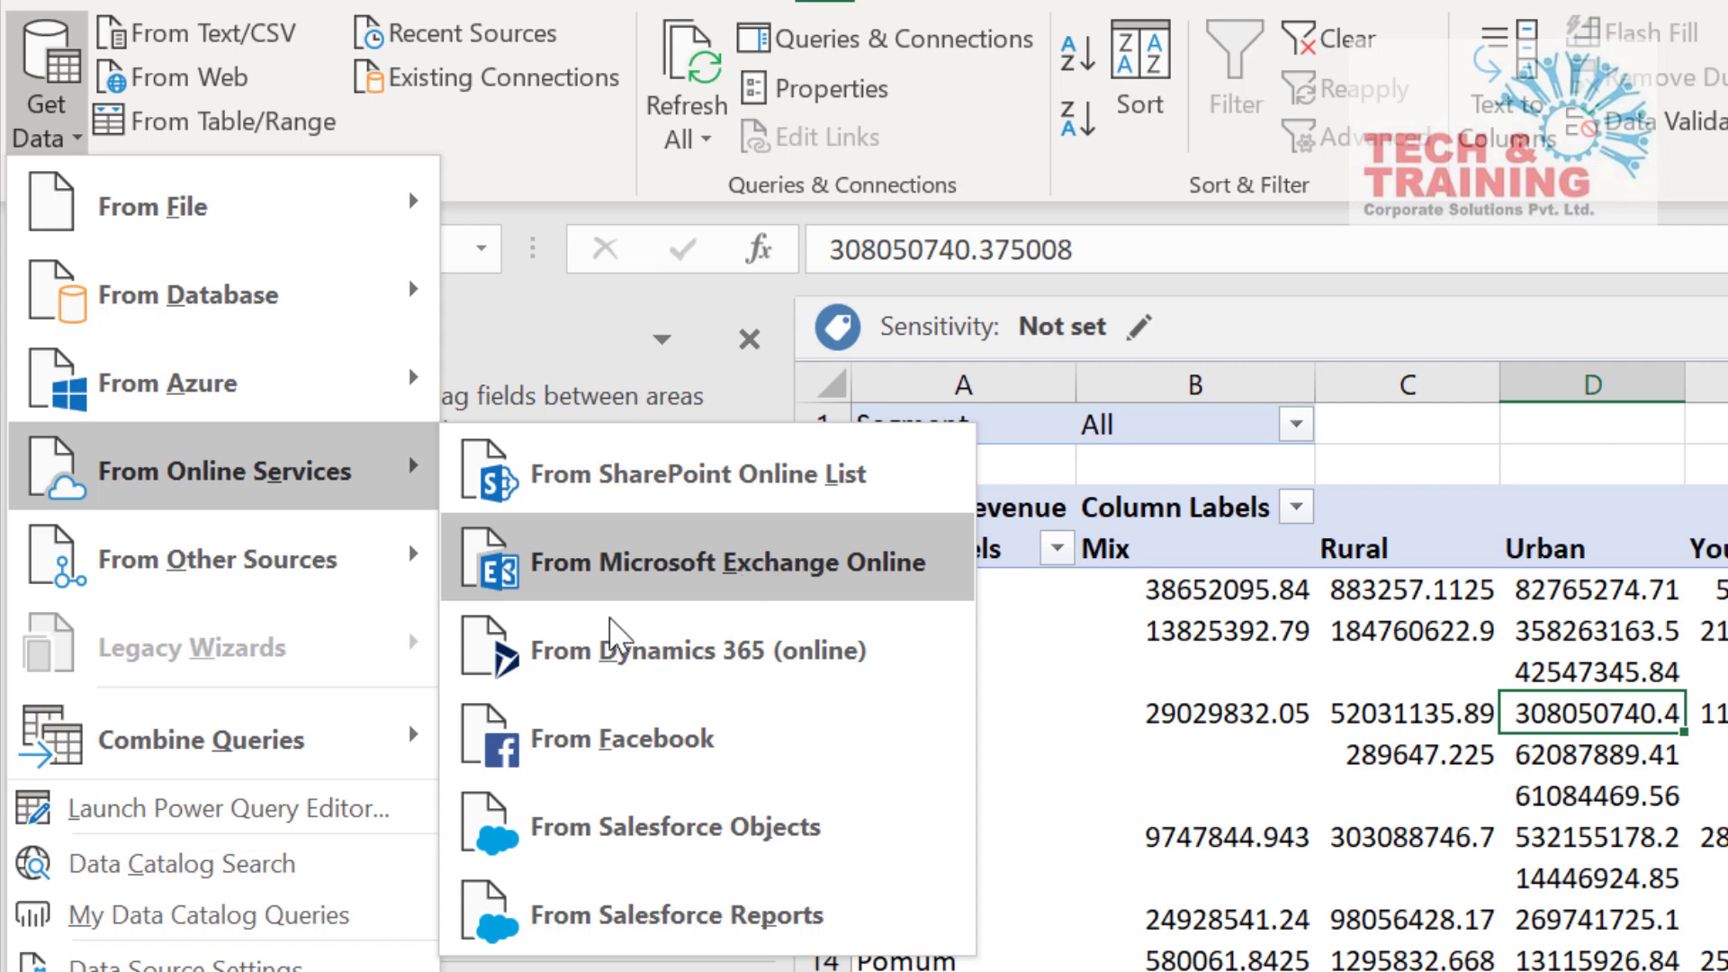
pyautogui.moveTo(218, 559)
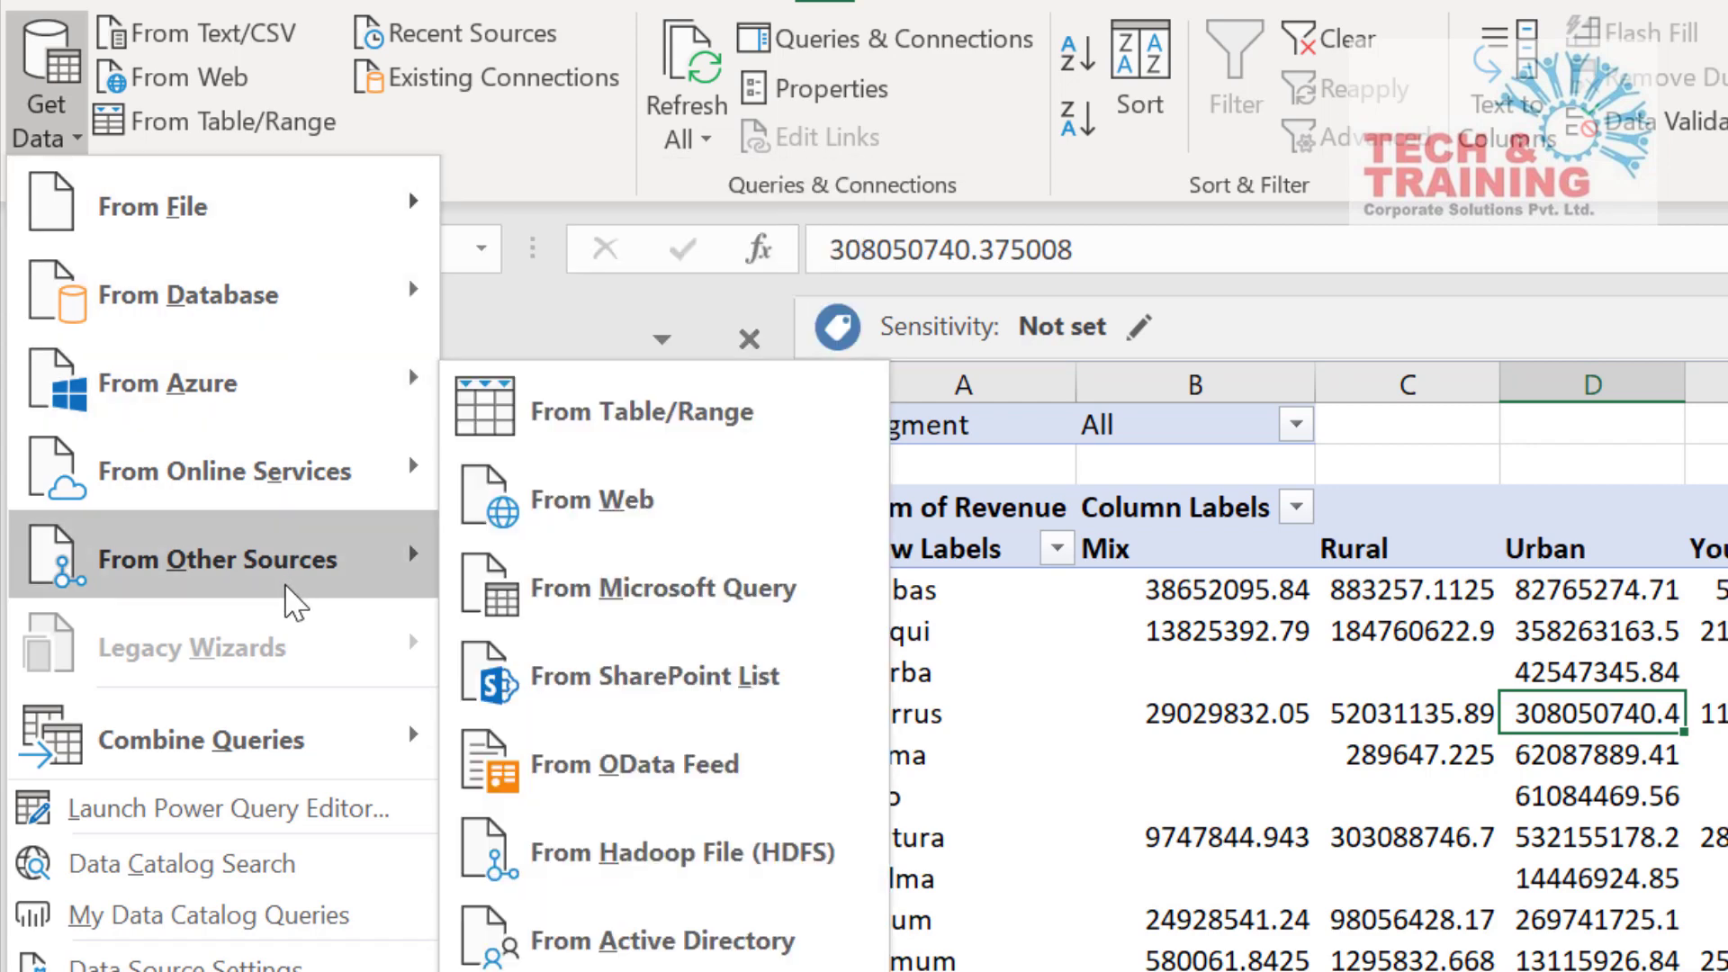
# Dismiss the Get Data menu with Escape, returning to the revenue PivotTable
pyautogui.press('Escape')
pyautogui.press('Escape')
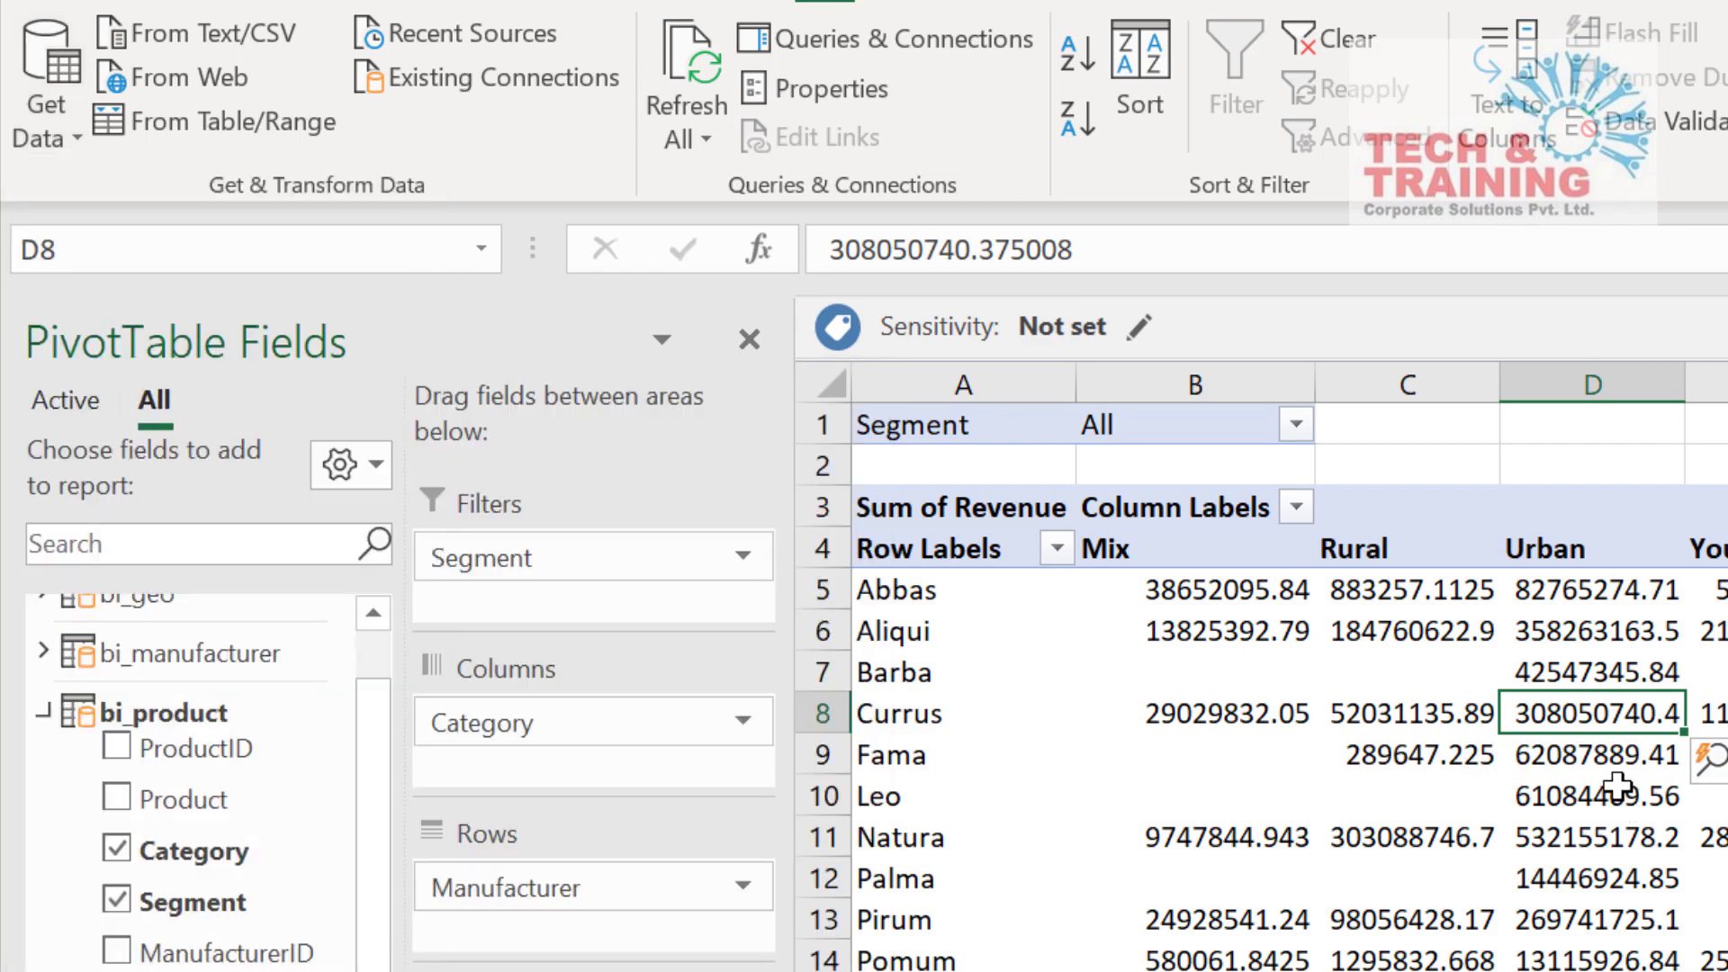